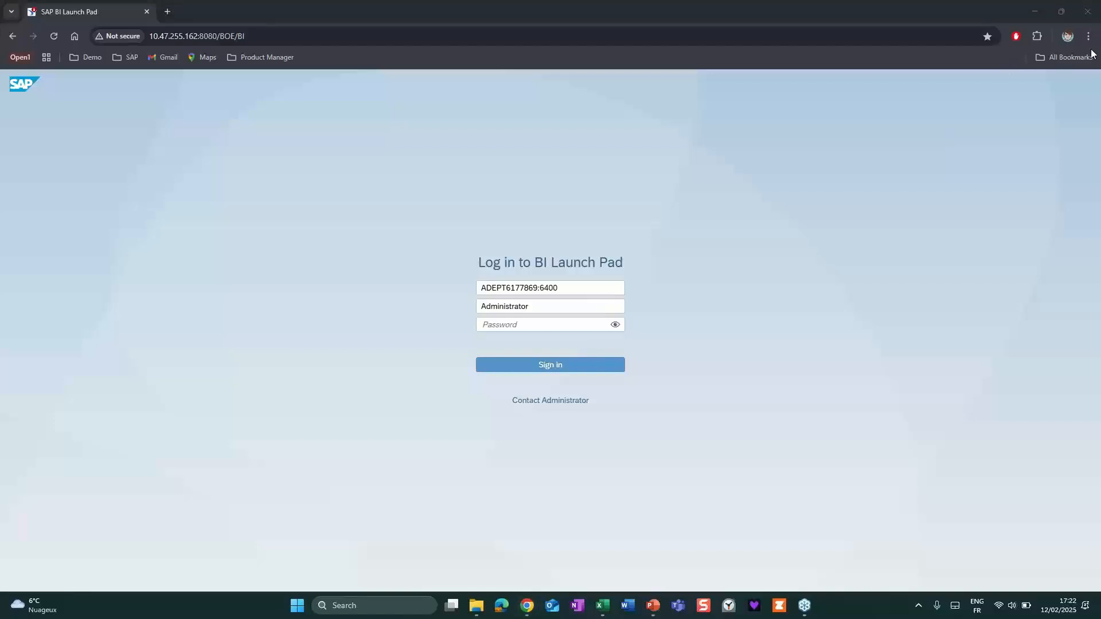
Show the browser full screen and sign in to BI Launch Pad with the account password.
left_click(1088, 36)
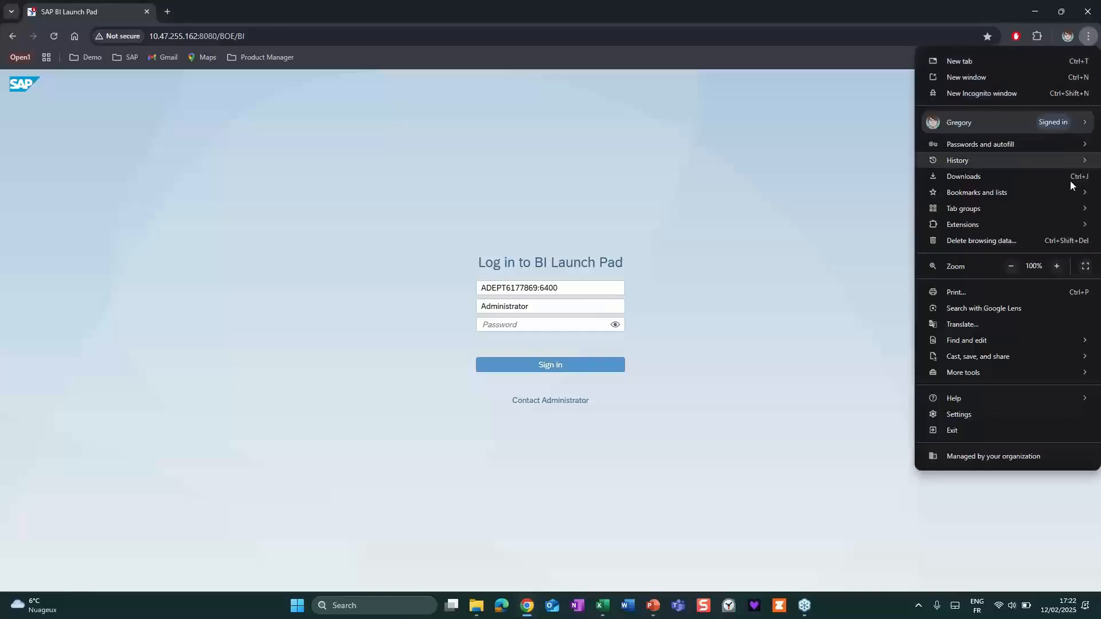
left_click(1085, 264)
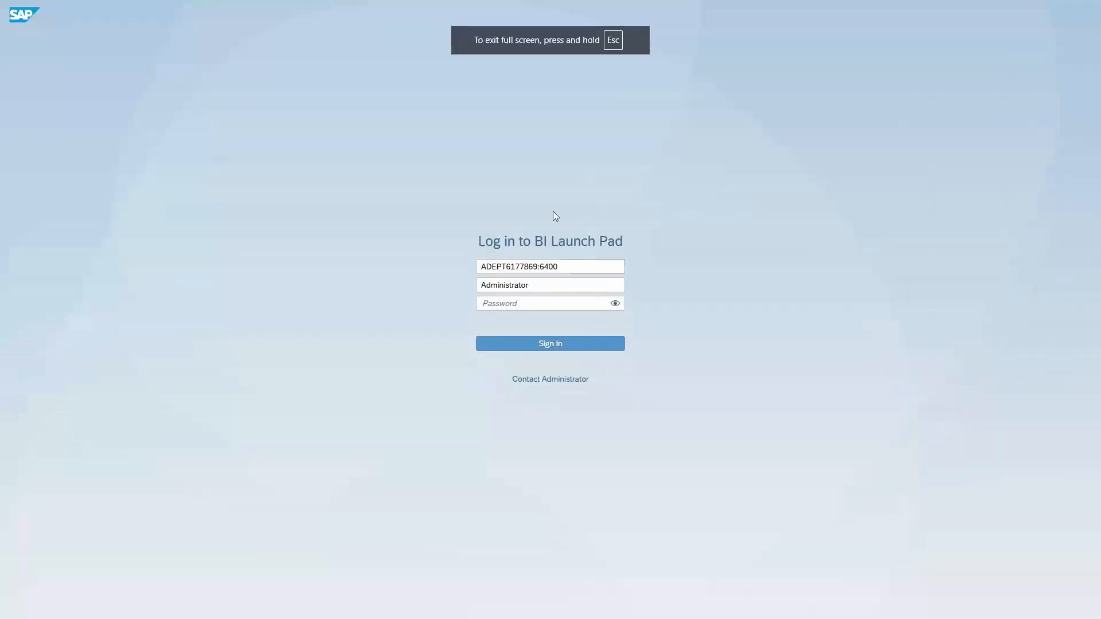
left_click(511, 303)
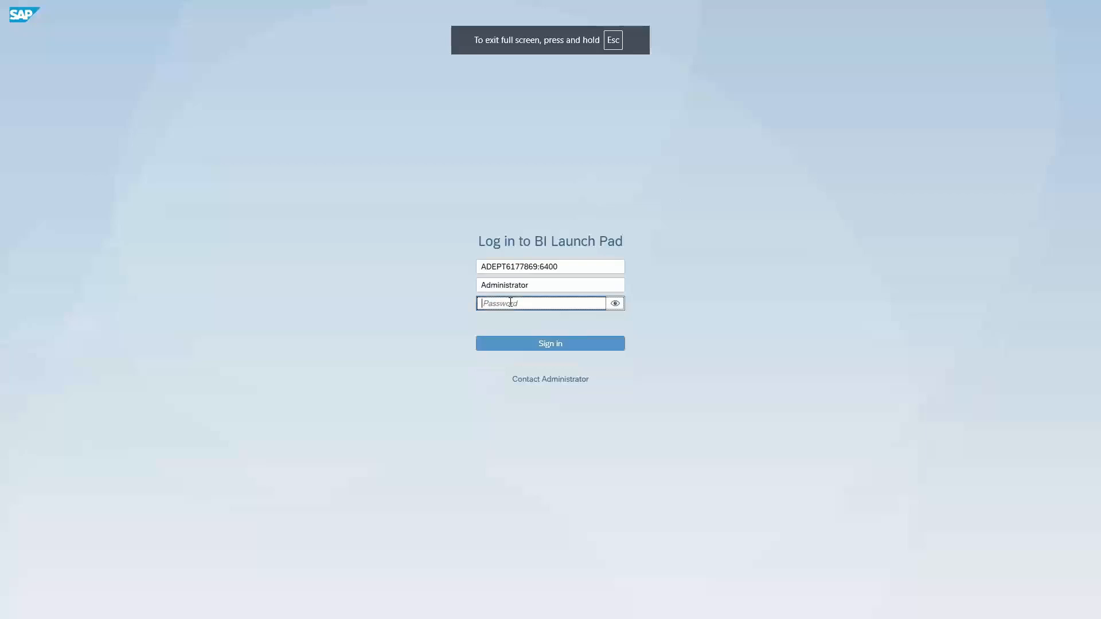
type("********")
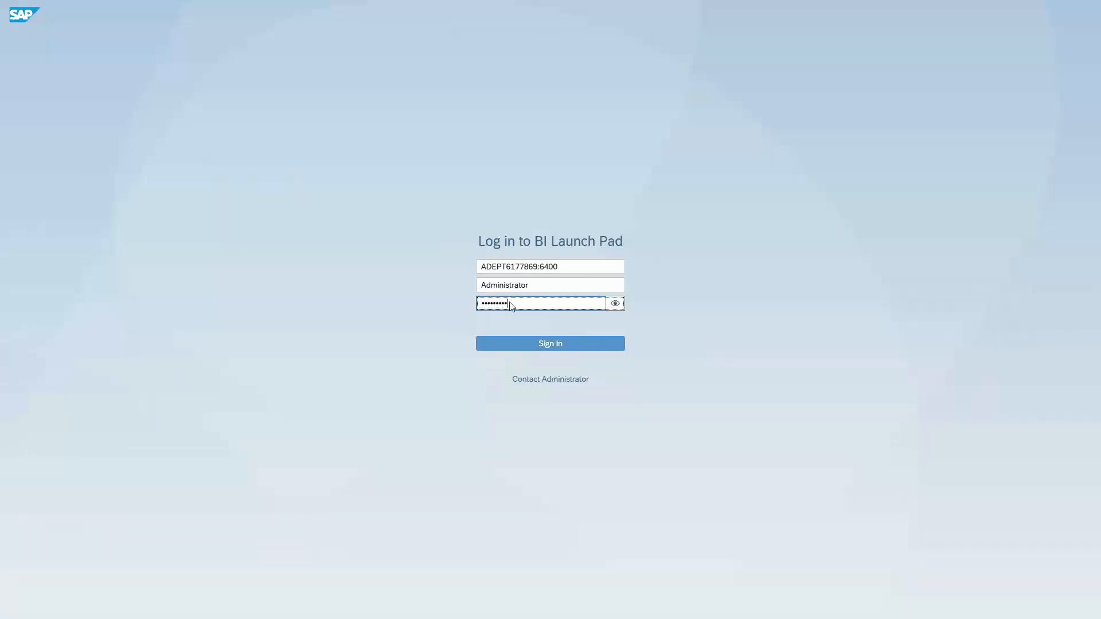
key("Return")
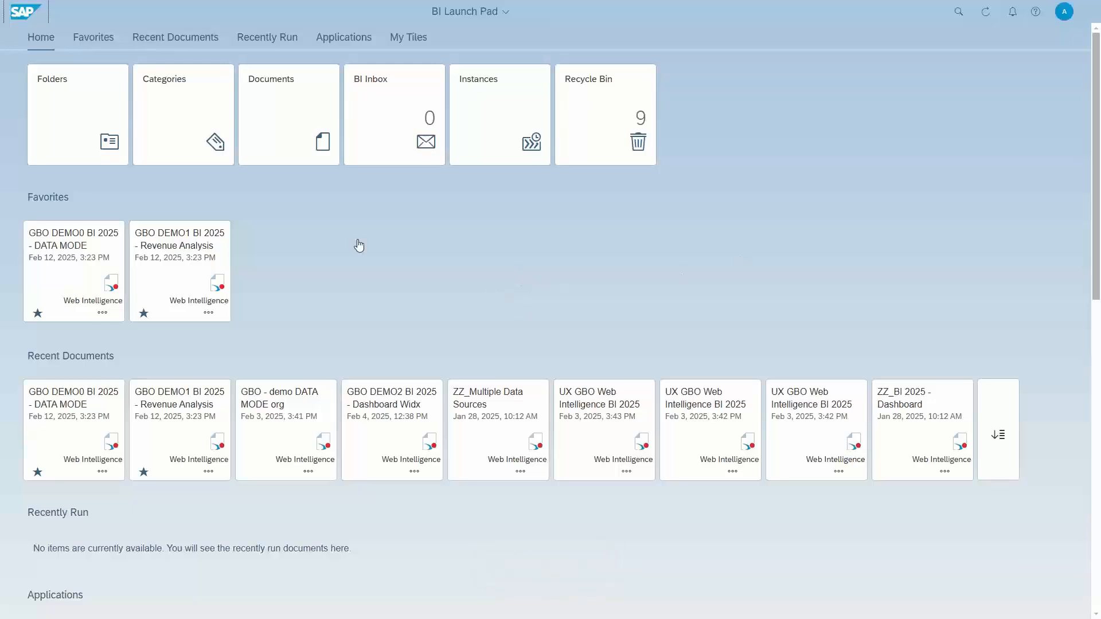
Open the favorite document GBO DEMO0 BI 2025 - DATA MODE and switch it from Reading to Data mode.
left_click(59, 248)
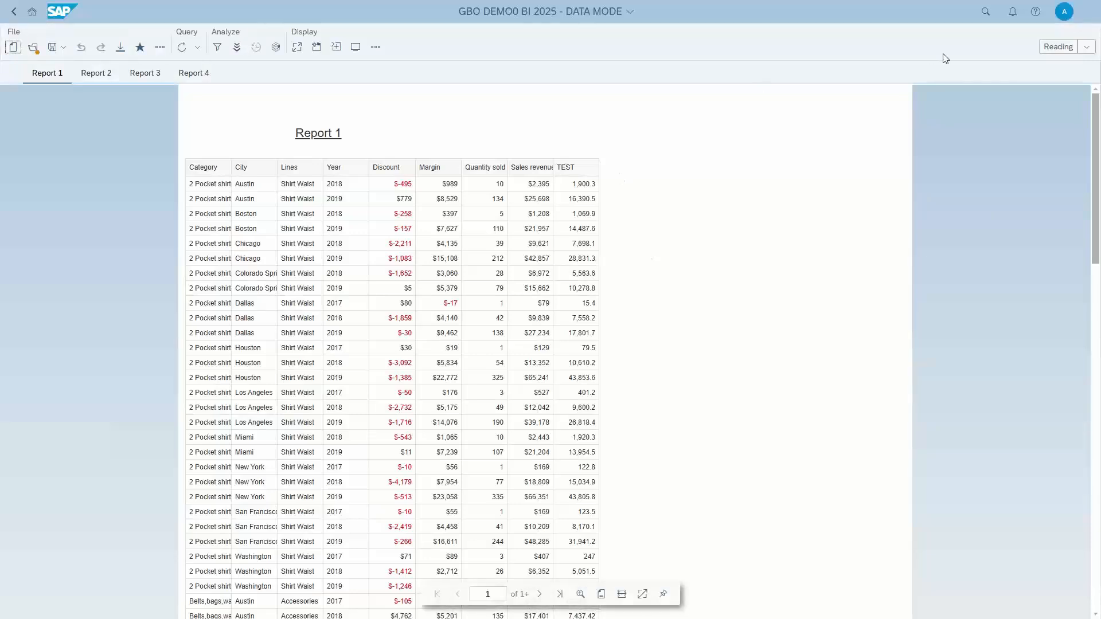
left_click(1086, 48)
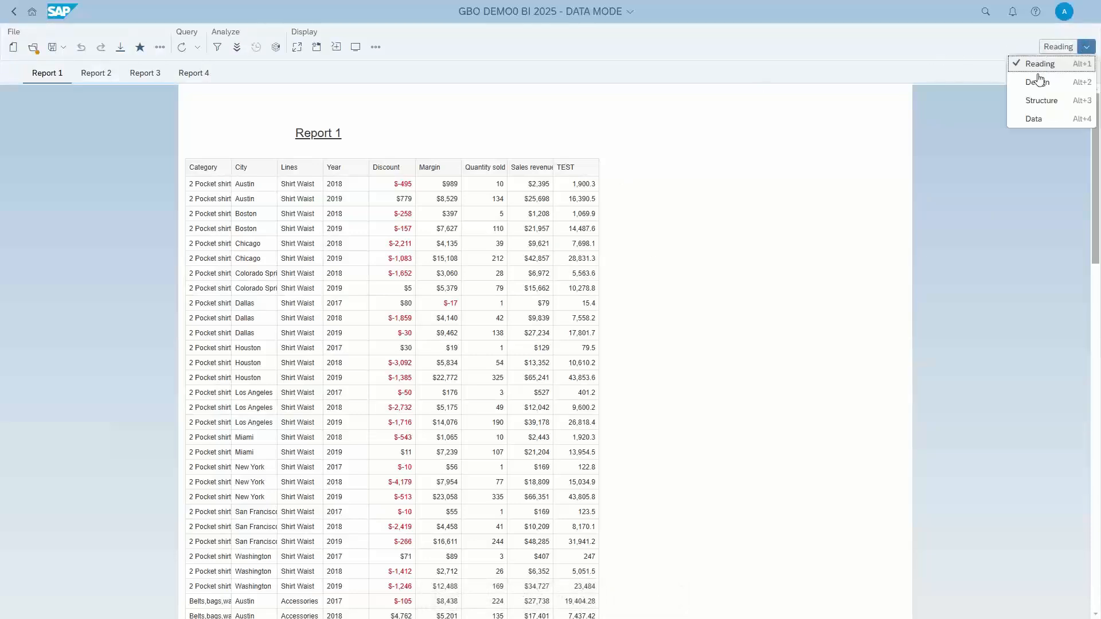
left_click(1032, 120)
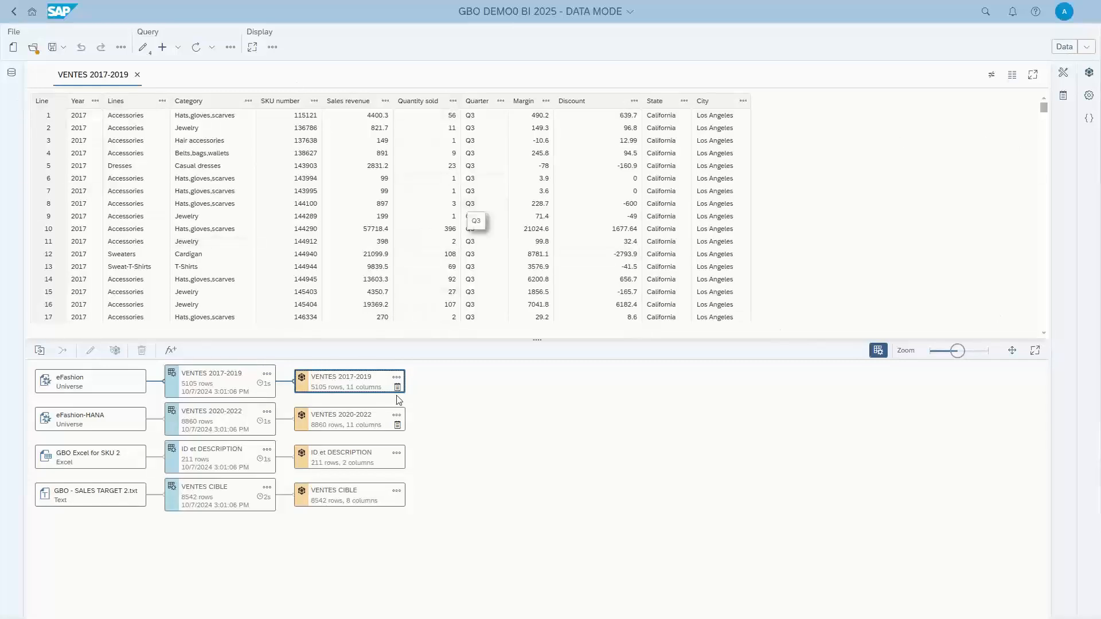
Preview the VENTES 2020-2022, ID et DESCRIPTION and VENTES CIBLE cubes, showing the VENTES CIBLE data as rows.
left_click(344, 422)
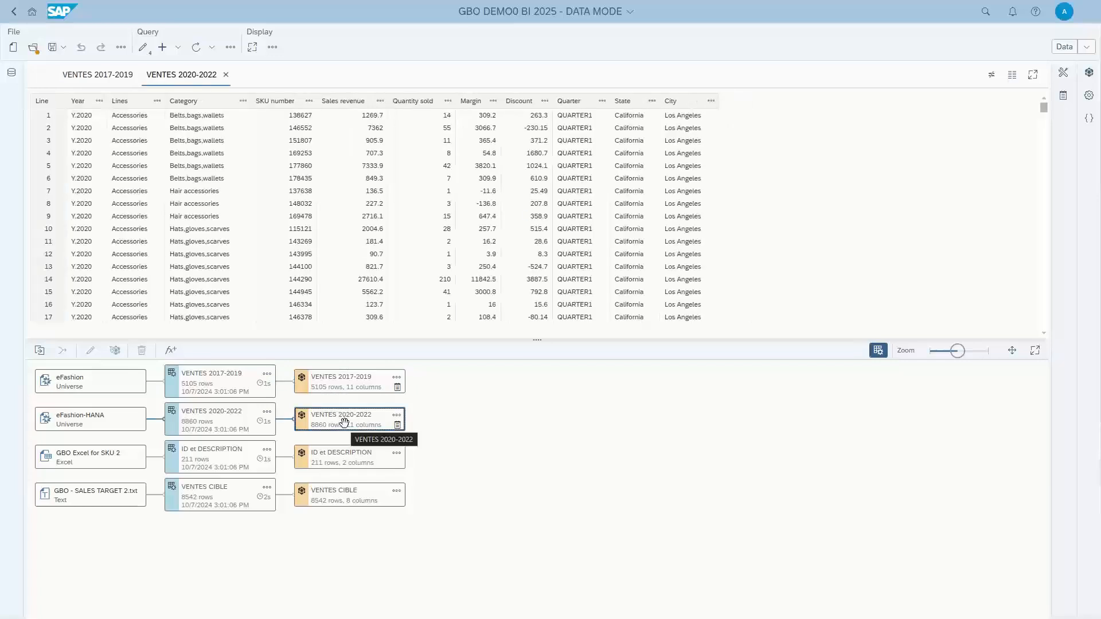
left_click(345, 454)
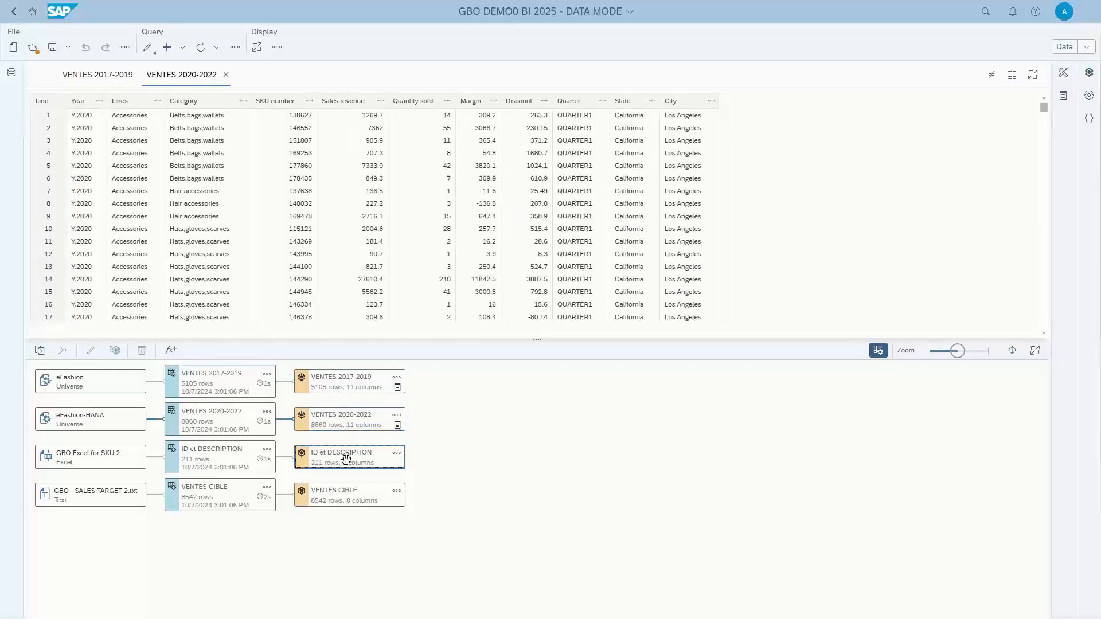
left_click(346, 495)
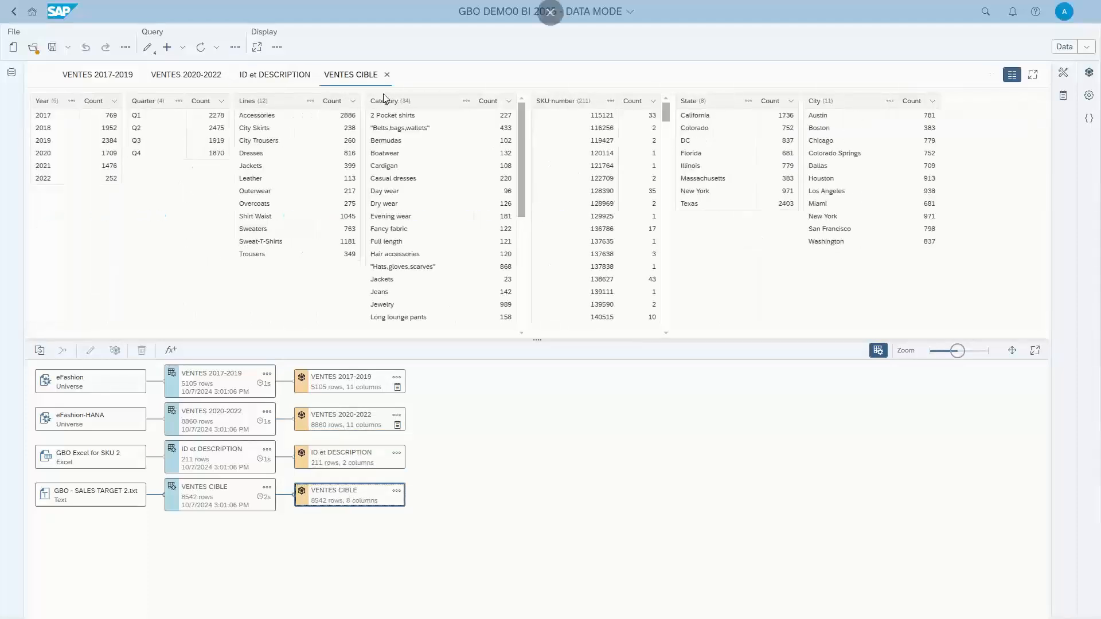
left_click(1009, 83)
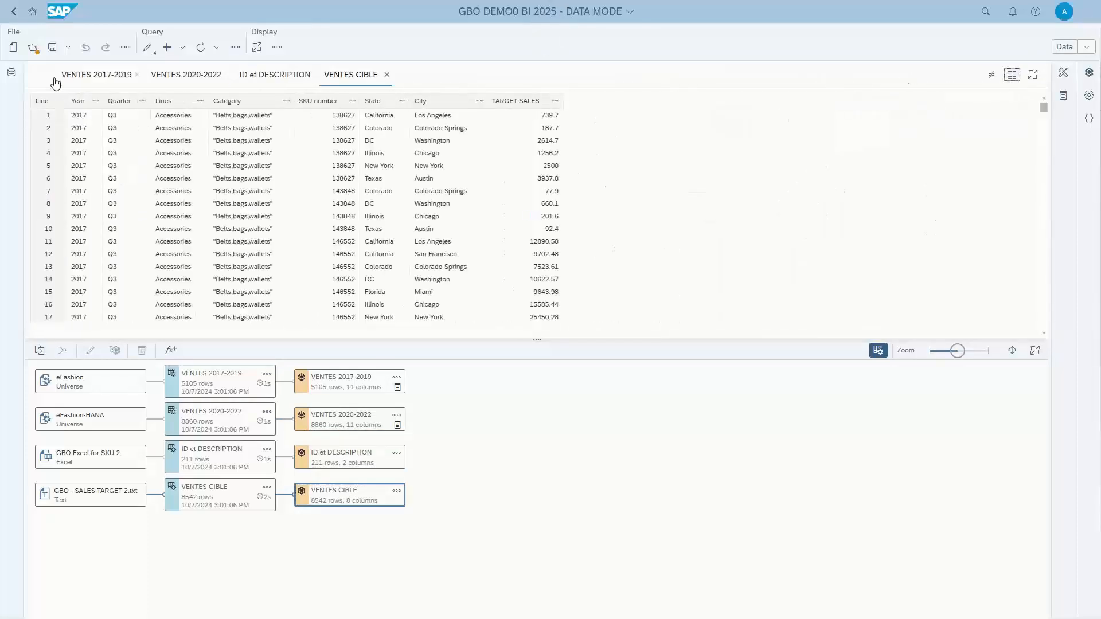
Examine the rows of the VENTES 2017-2019 cube, including its distinct values and counts per column.
left_click(83, 76)
scroll(611, 173, "down", 15)
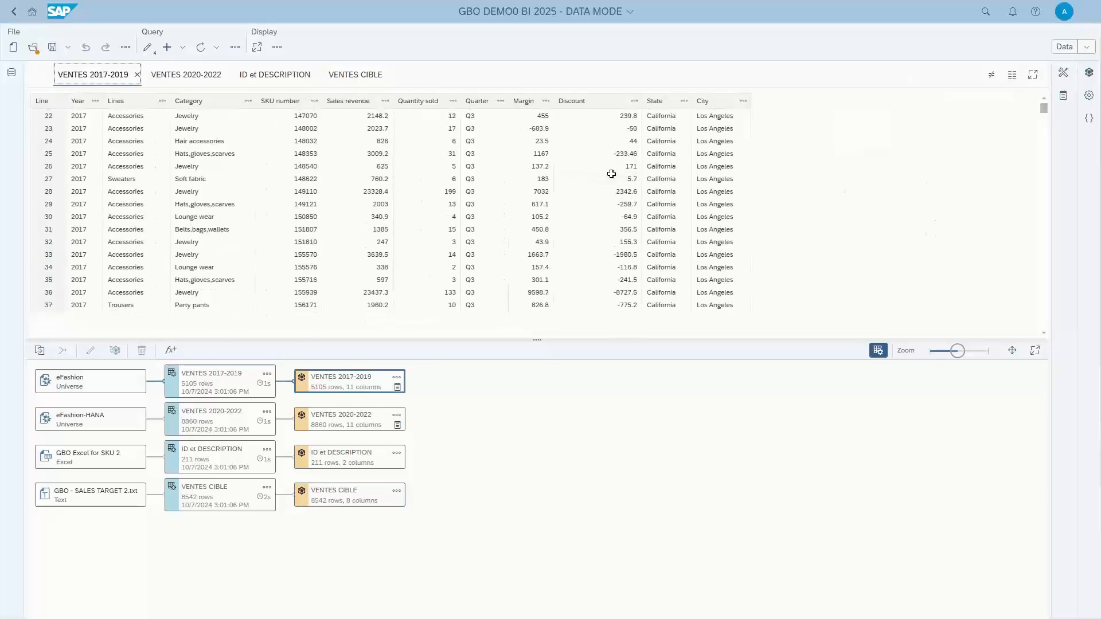
mouse_move(1044, 110)
left_mouse_down()
mouse_move(1044, 268)
mouse_move(1044, 108)
left_mouse_up()
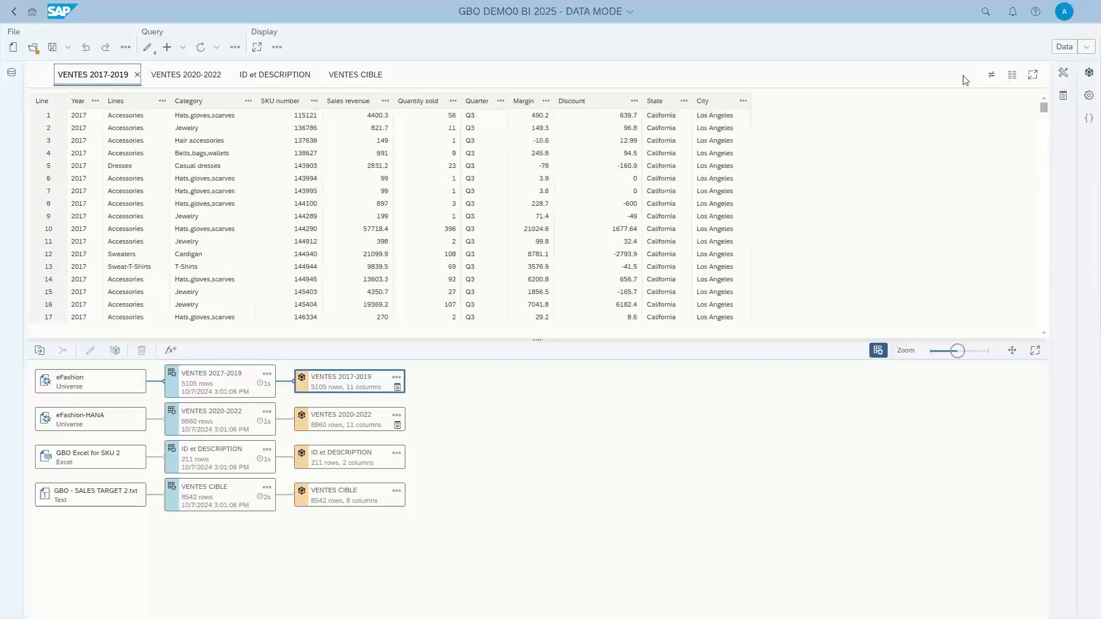
left_click(1011, 75)
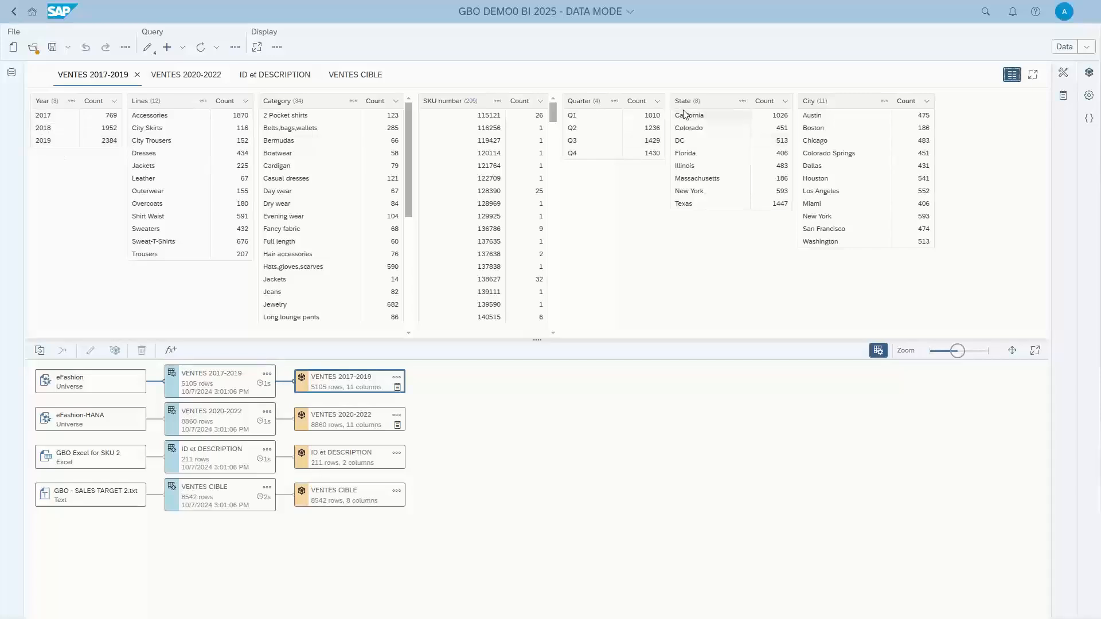
Remove the "Y." prefix from the Year values of the VENTES 2020-2022 cube by replacing it with nothing.
left_click(191, 78)
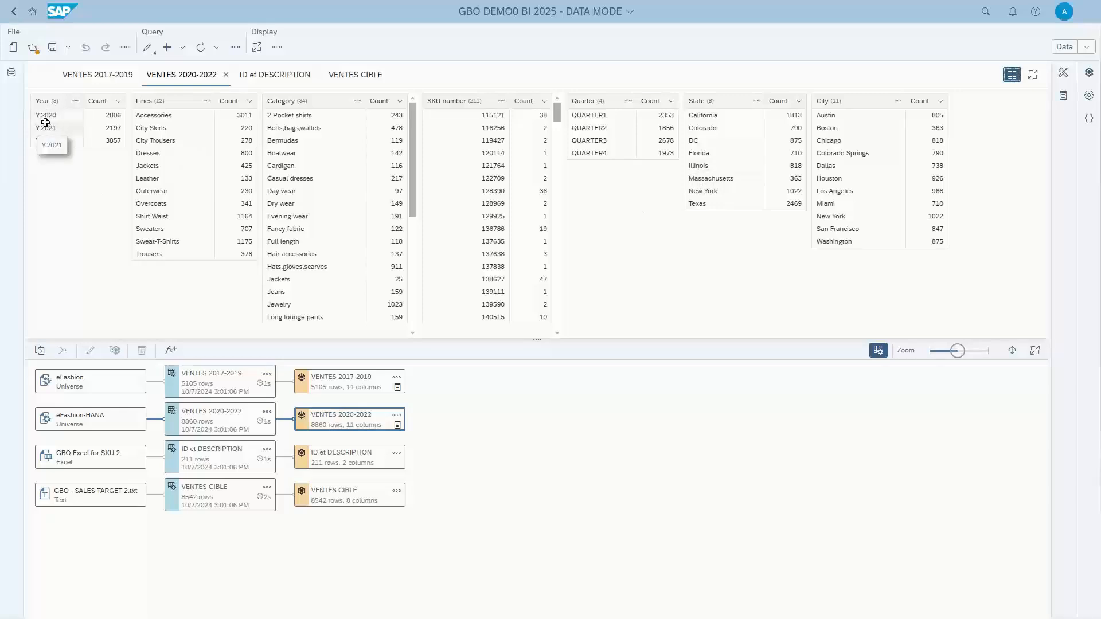
left_click(76, 101)
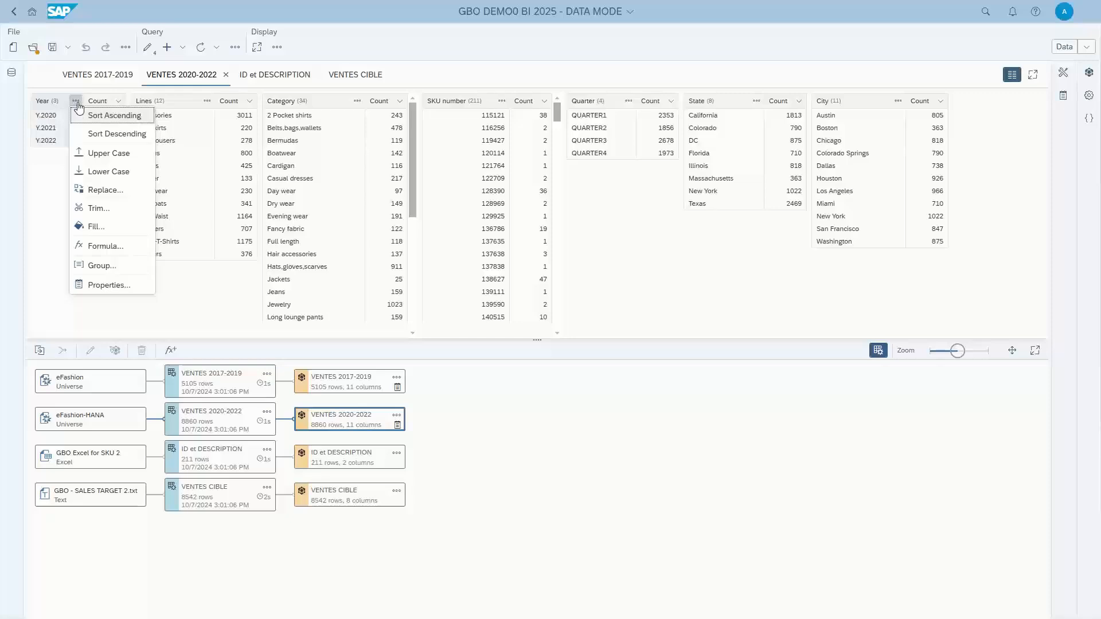
left_click(109, 197)
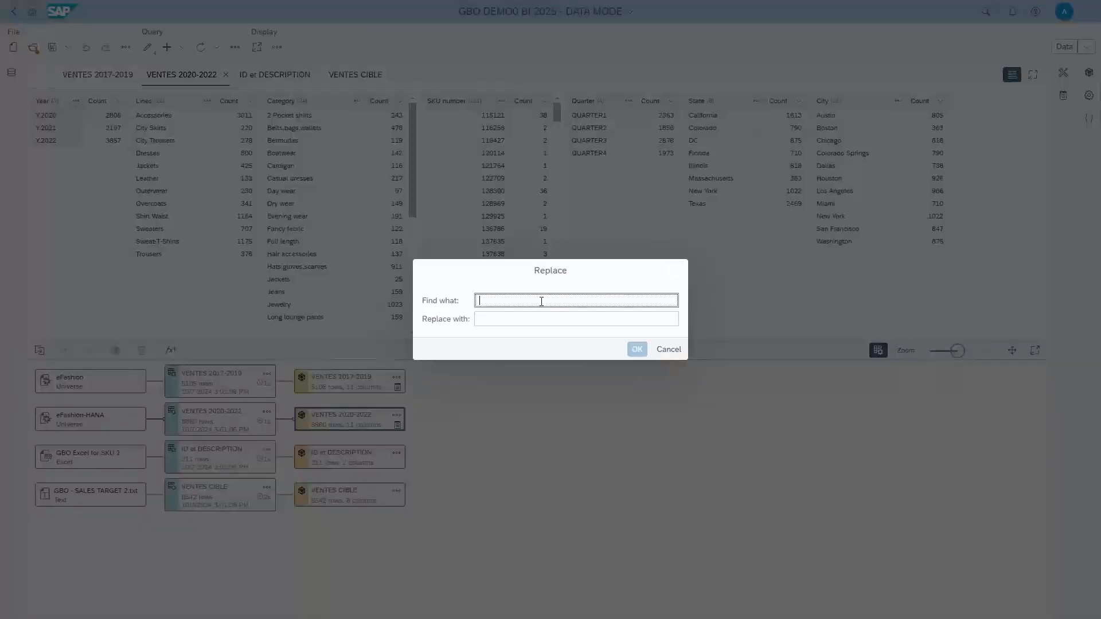
type("Y.")
left_click(485, 318)
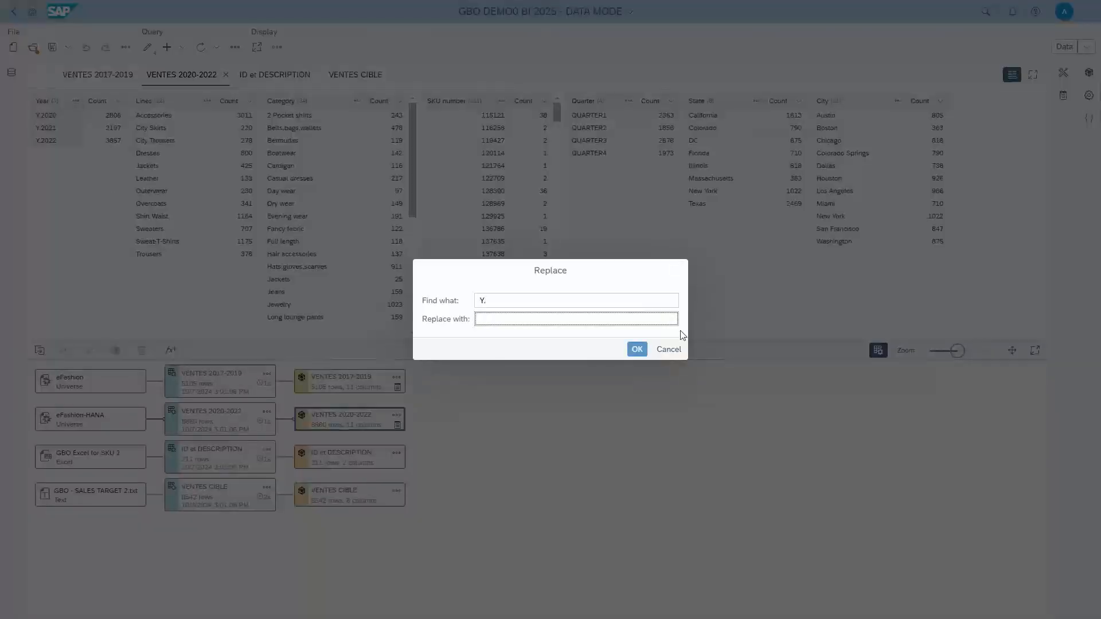
left_click(635, 350)
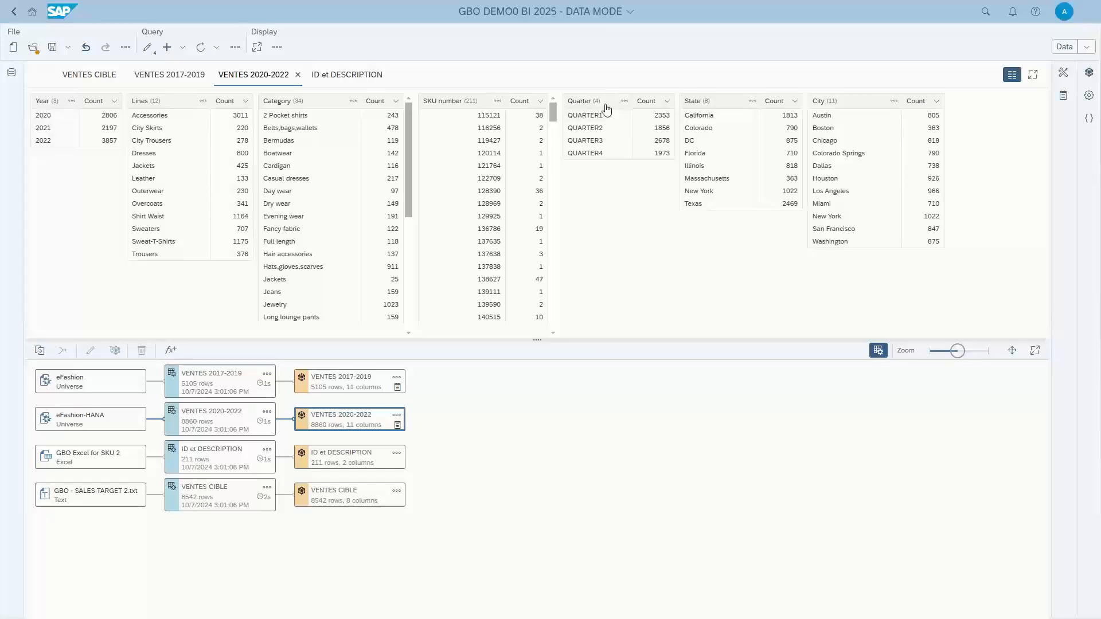
Replace "QUARTER" with nothing in the Quarter column of the VENTES 2020-2022 cube.
left_click(624, 102)
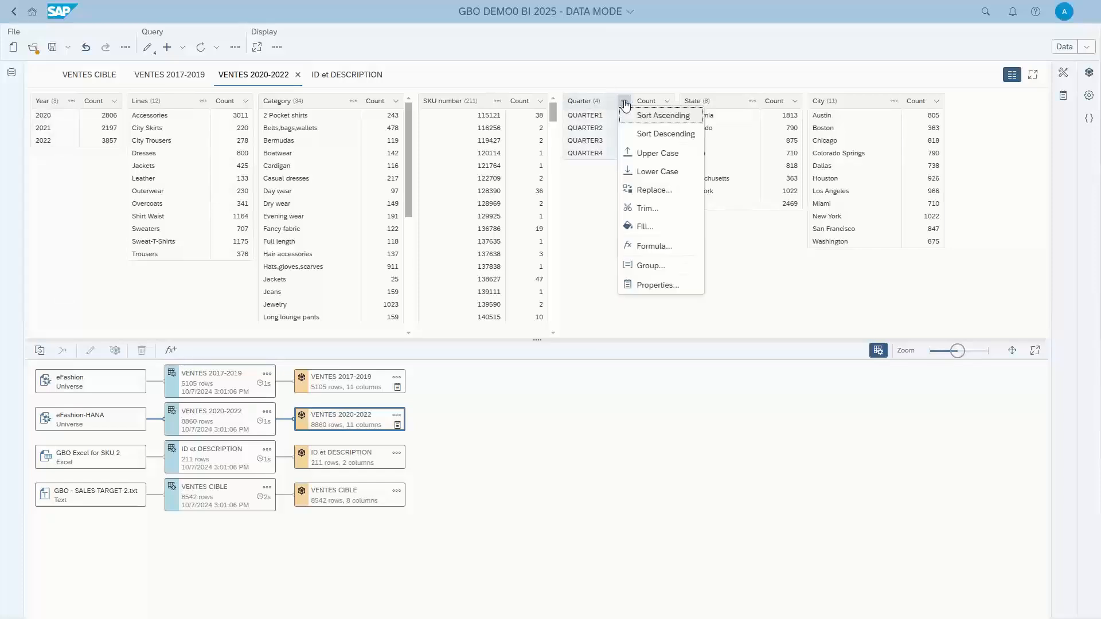
left_click(656, 190)
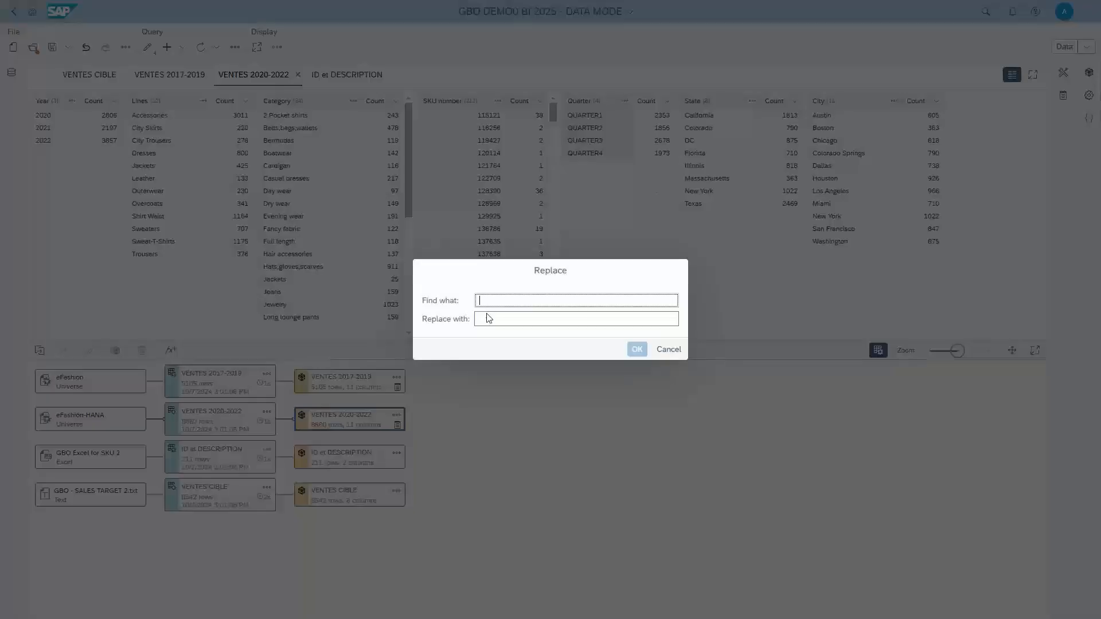
left_click(496, 300)
type("QUARTER")
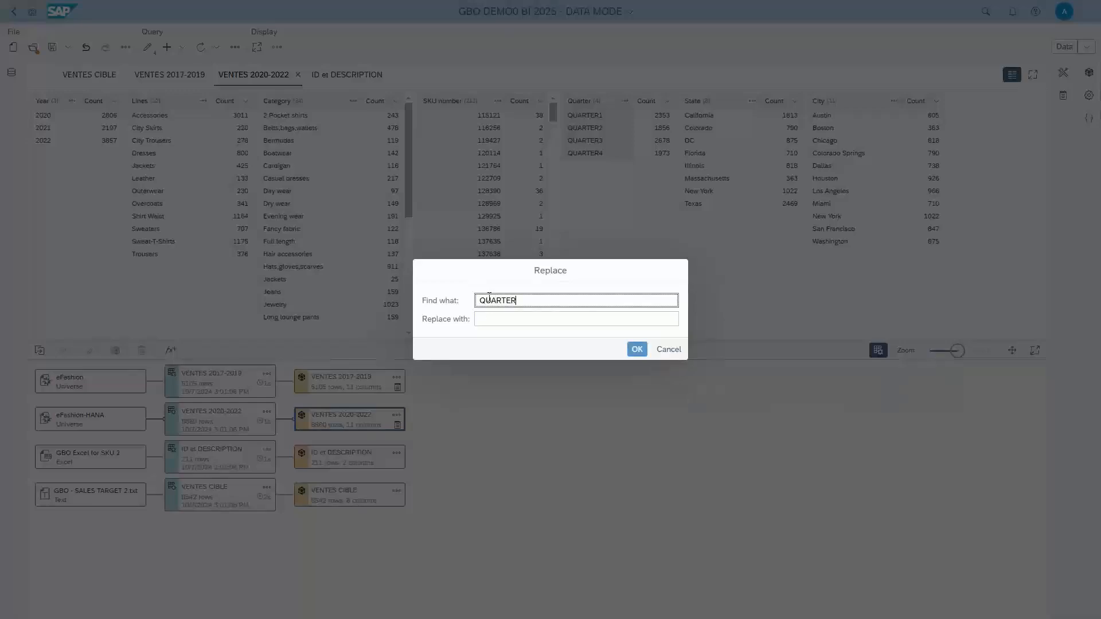
left_click(490, 318)
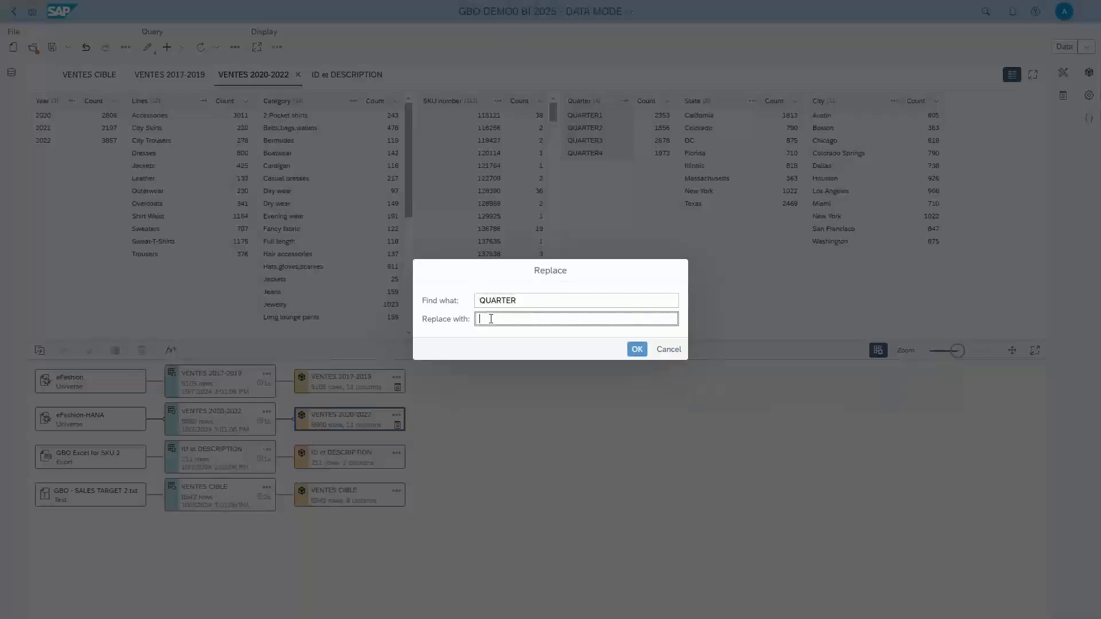
left_click(633, 352)
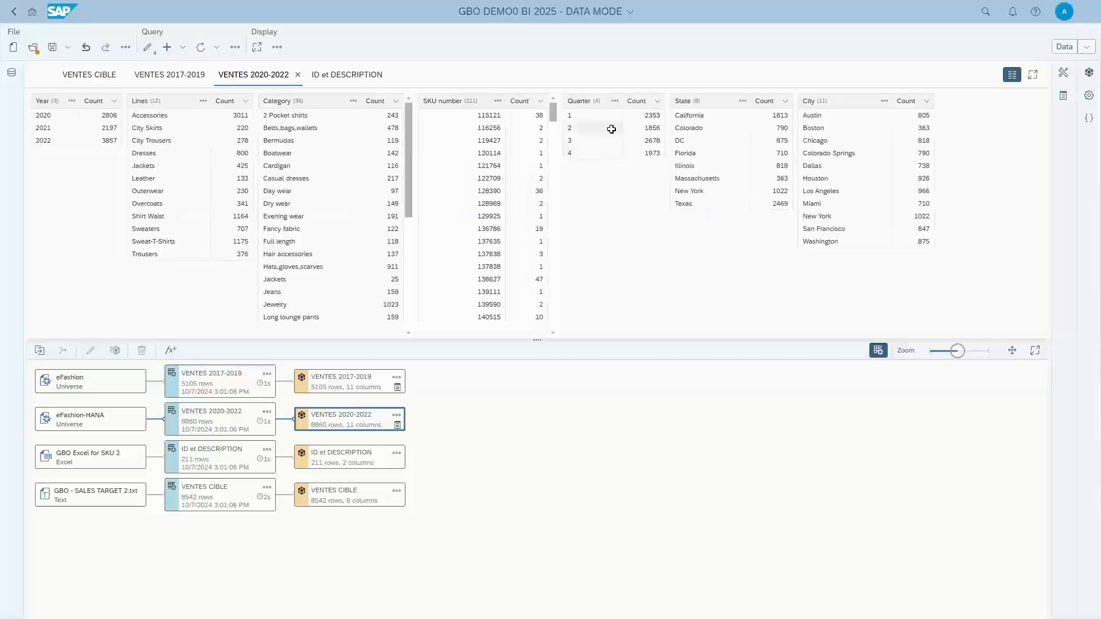
Check the Quarter values of the VENTES 2020-2022 cube and return its preview to the row view.
left_click_drag(611, 129, 610, 106)
left_click_drag(576, 150, 590, 151)
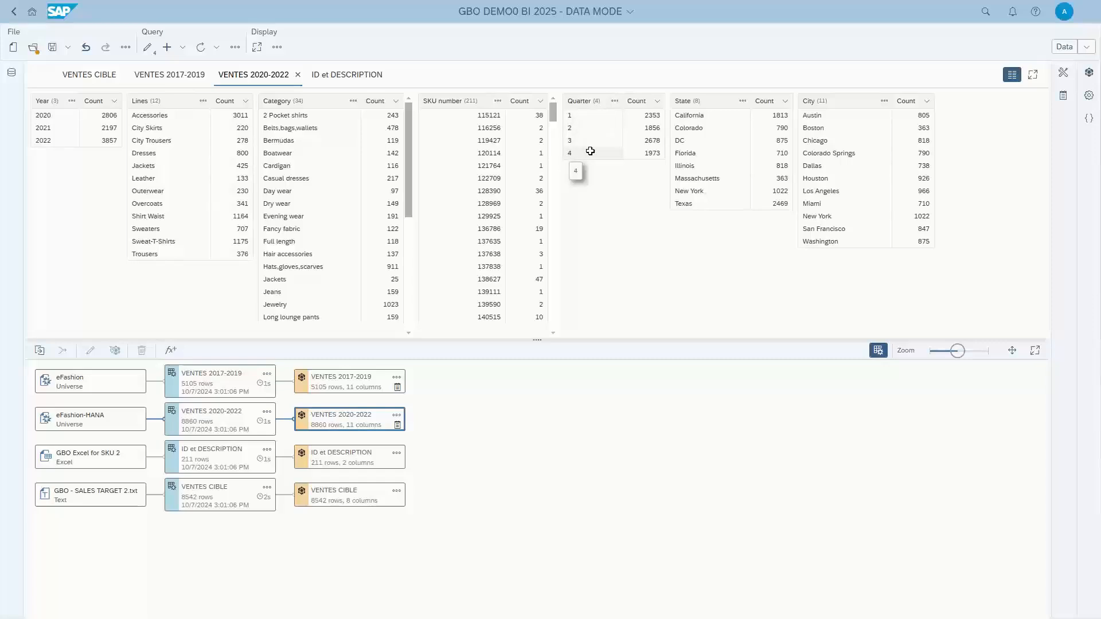
left_click_drag(590, 151, 917, 118)
left_click(1012, 74)
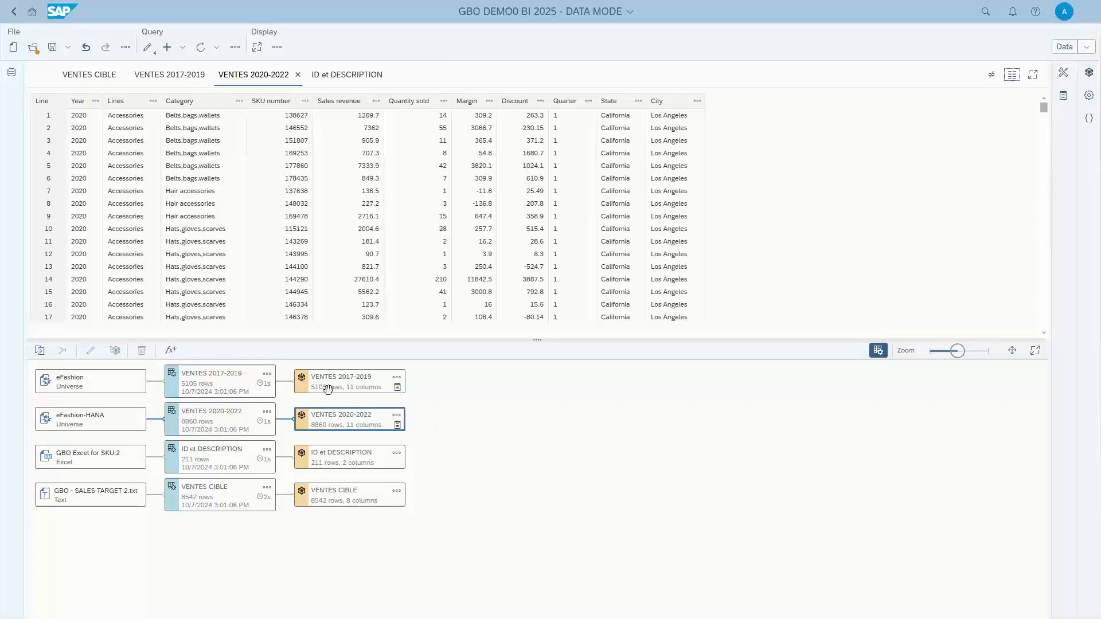
Combine the VENTES 2017-2019 and VENTES 2020-2022 cubes into a new cube using the Append cube operator.
left_click(347, 382)
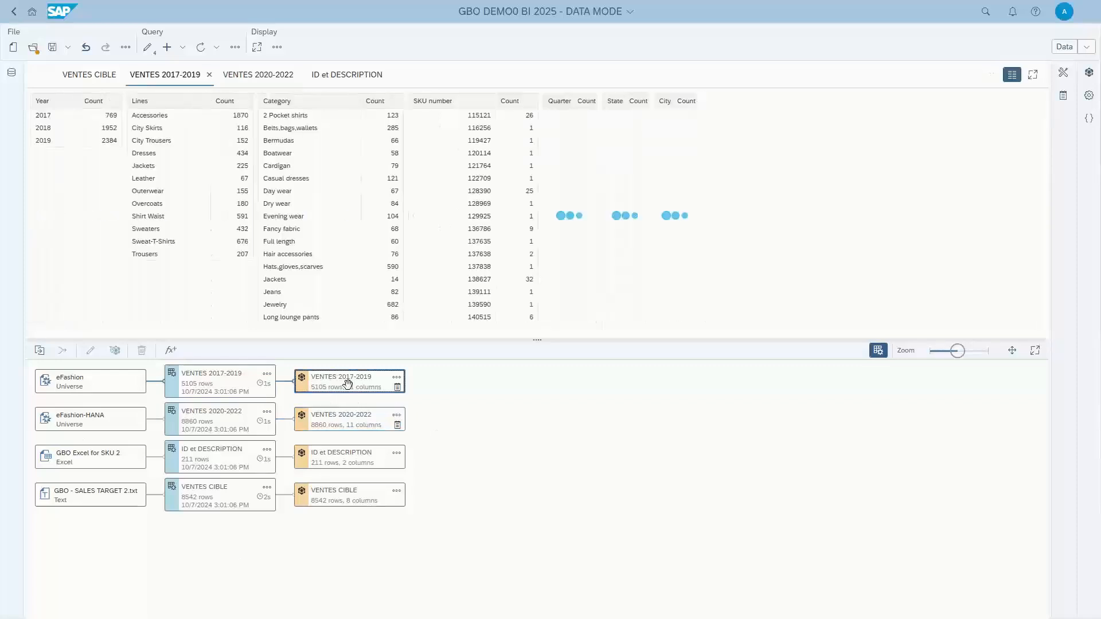
left_click(362, 423, "ctrl")
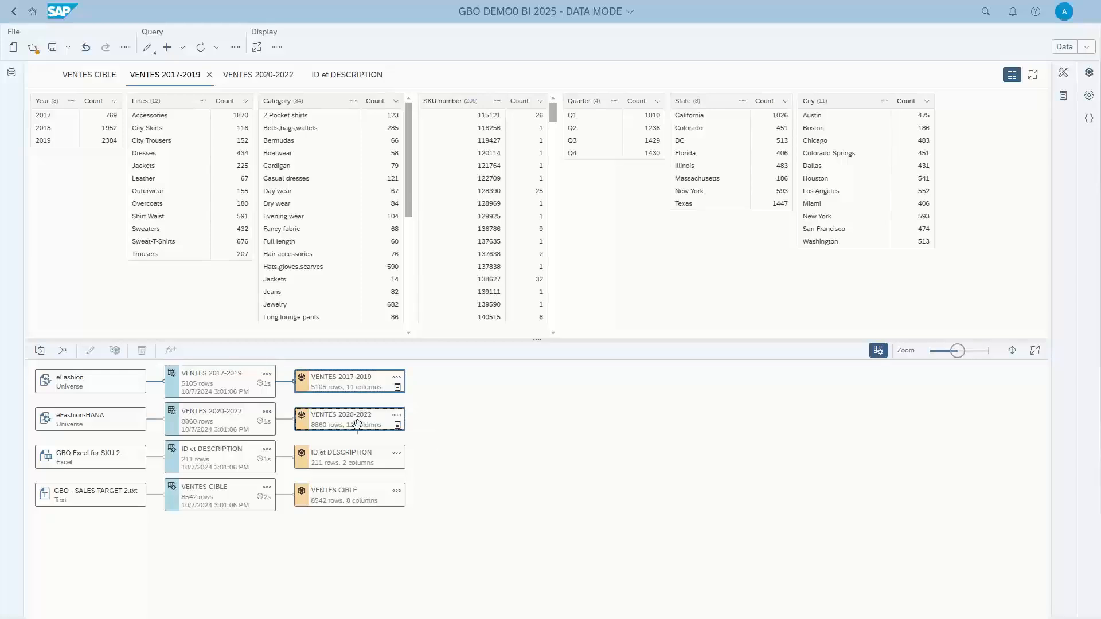
left_click(63, 352)
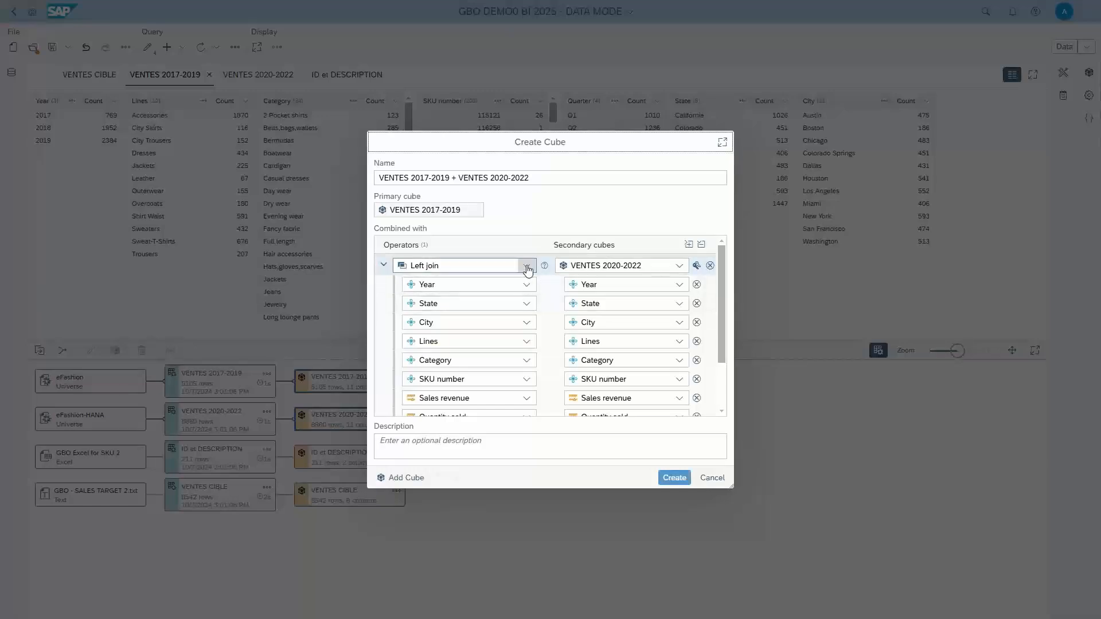
left_click(527, 266)
left_click(455, 410)
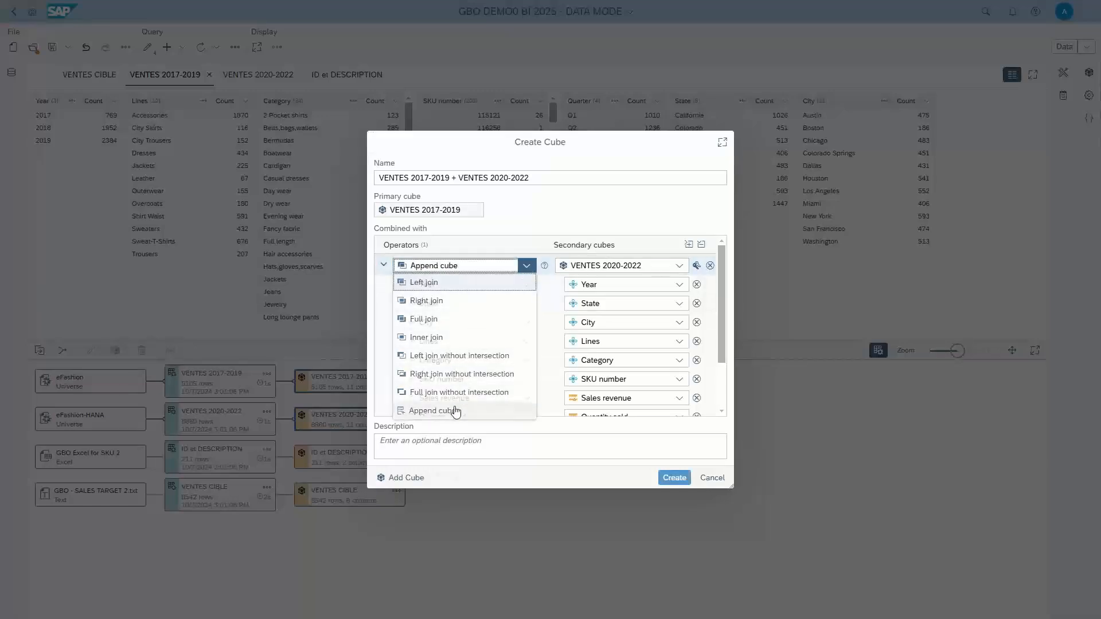
left_click(681, 481)
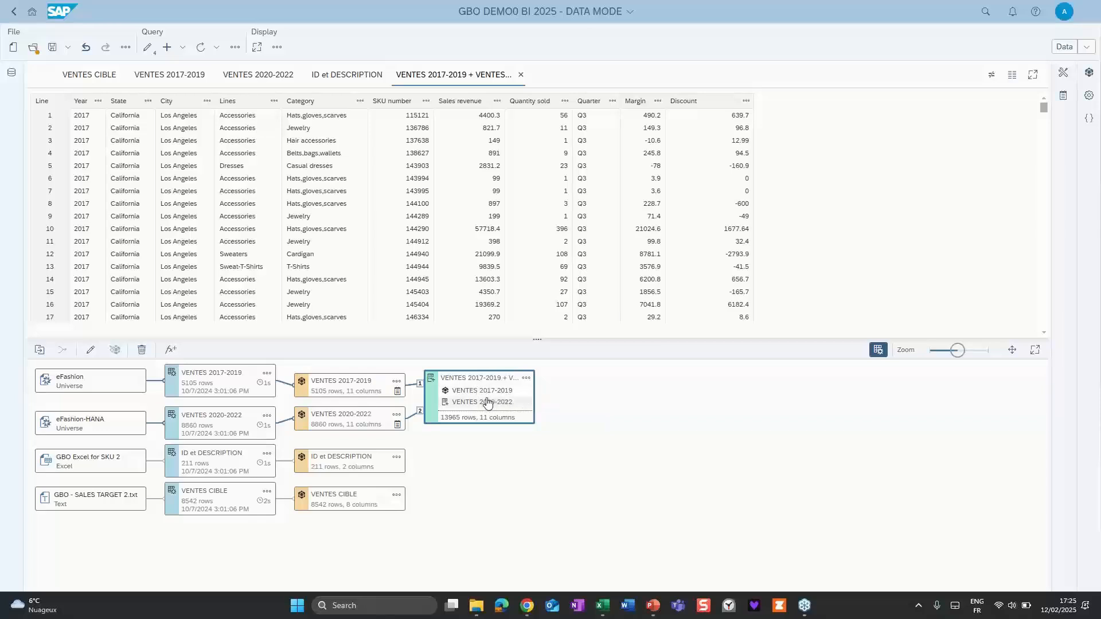
Examine the rows of the combined VENTES 2017-2019 + VENTES 2020-2022 cube.
left_click(436, 74)
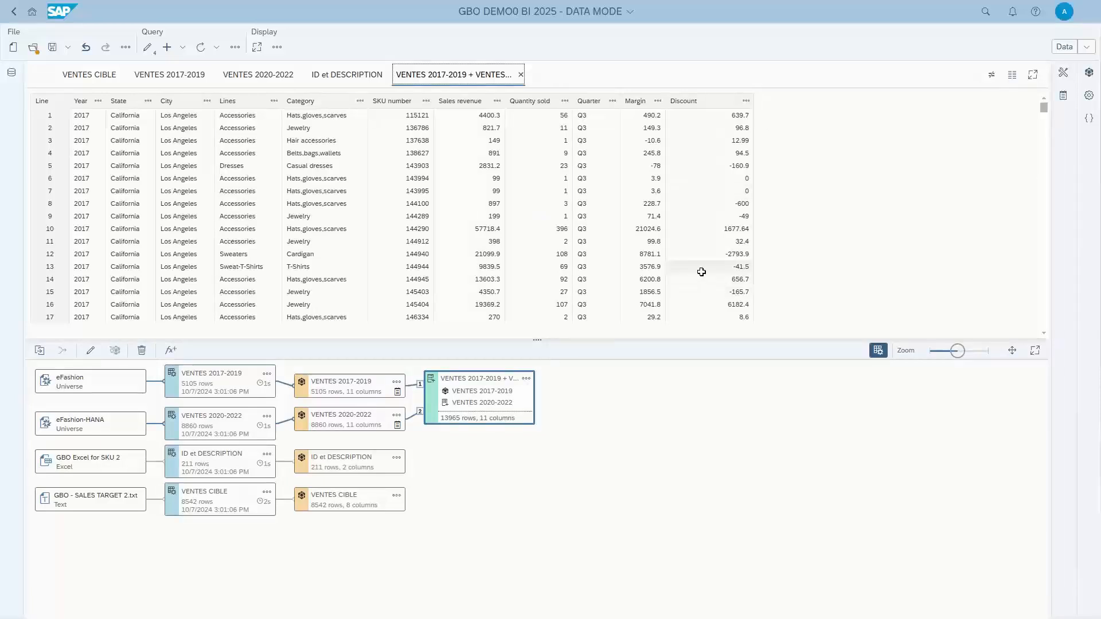
scroll(696, 272, "down", 6)
scroll(692, 267, "up", 6)
Hide the source cube VENTES 2017-2019.
left_click(397, 382)
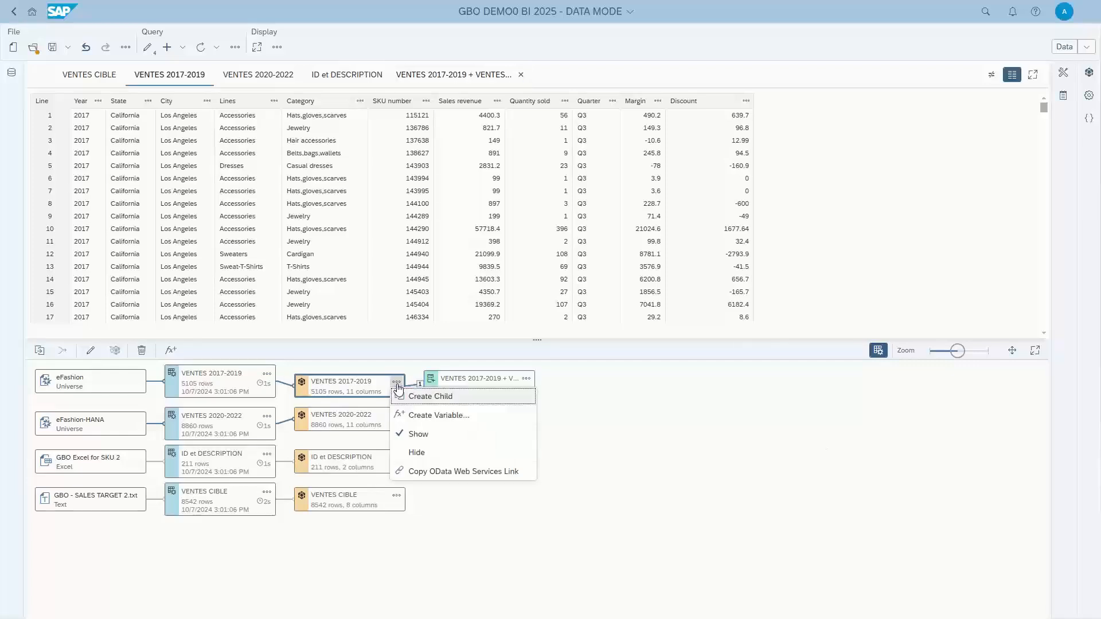
left_click(426, 452)
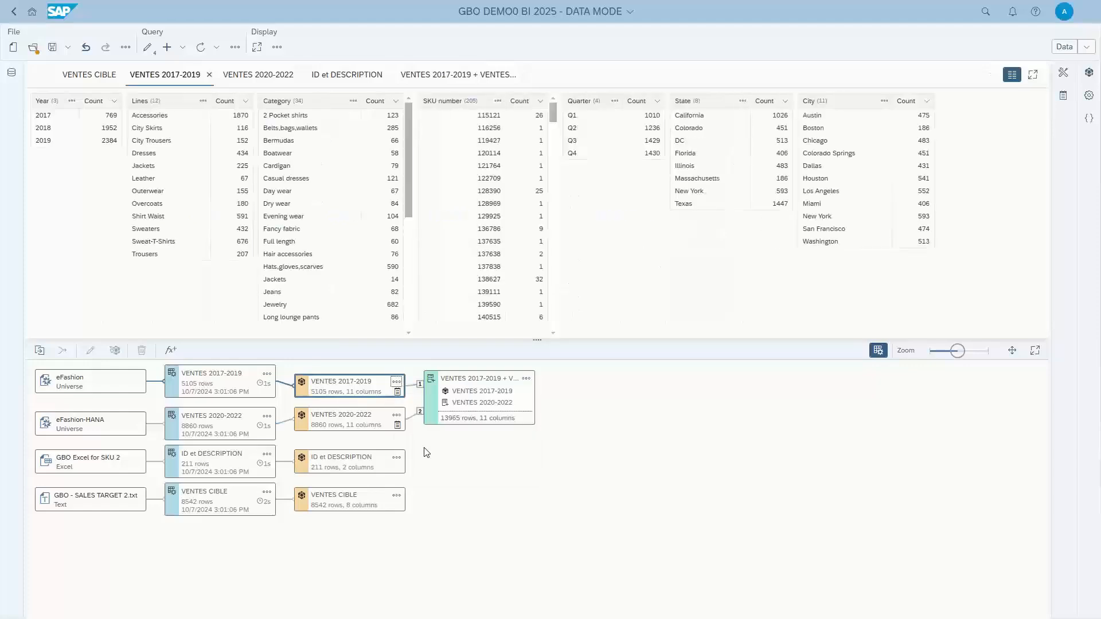
Hide the source cube VENTES 2020-2022.
left_click(396, 415)
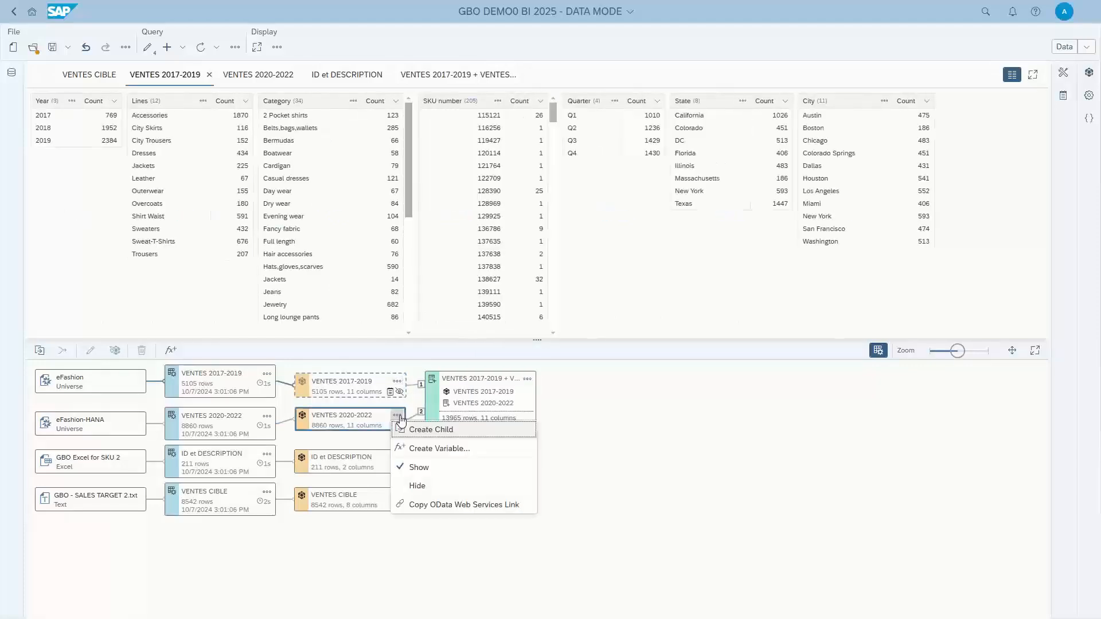
left_click(416, 485)
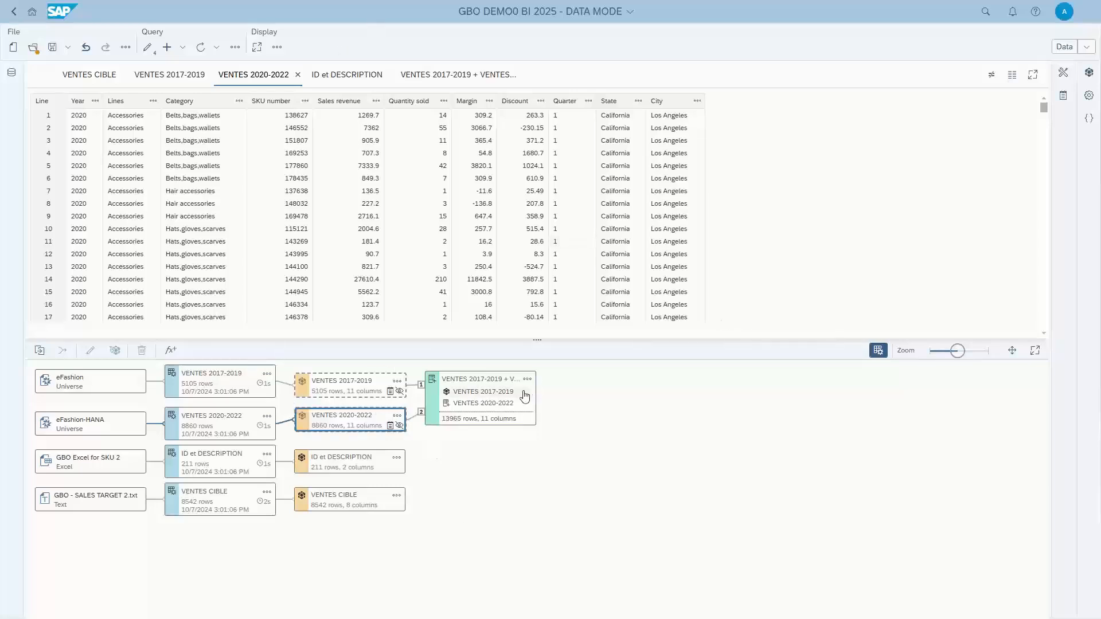
Open the formula of the State column in the combined VENTES 2017-2019 + VENTES 2020-2022 cube for editing.
left_click(502, 379)
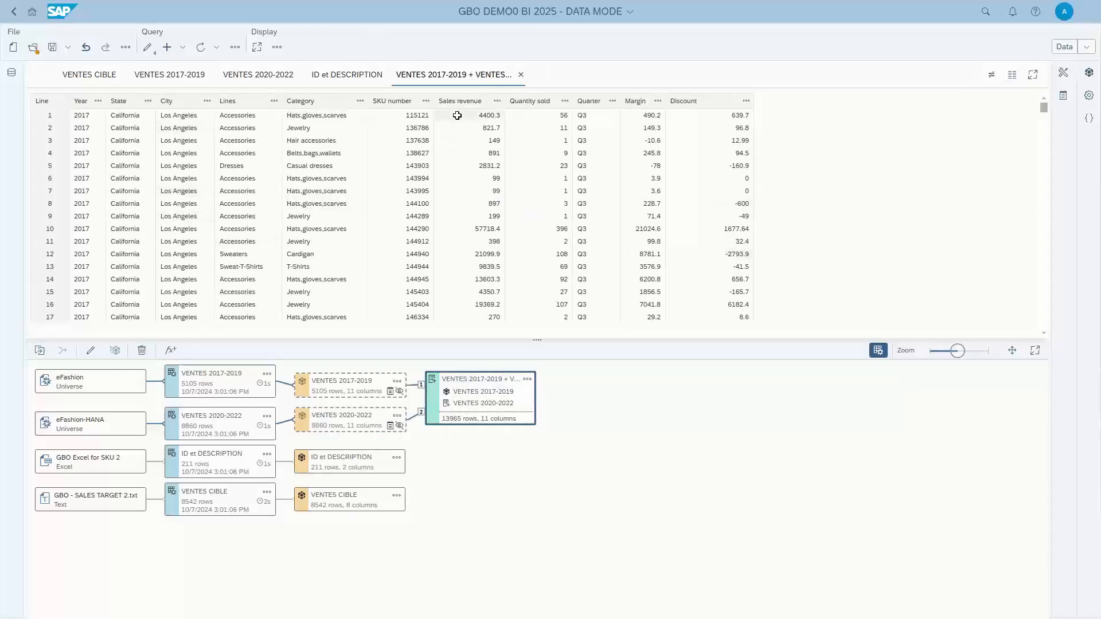
left_click(149, 102)
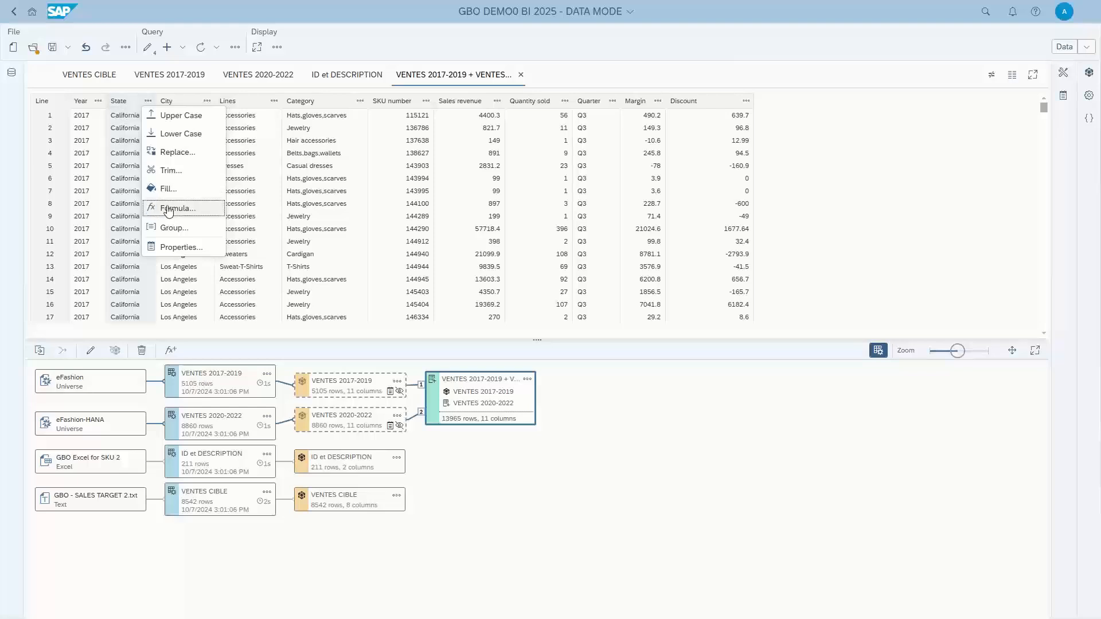
key("Escape")
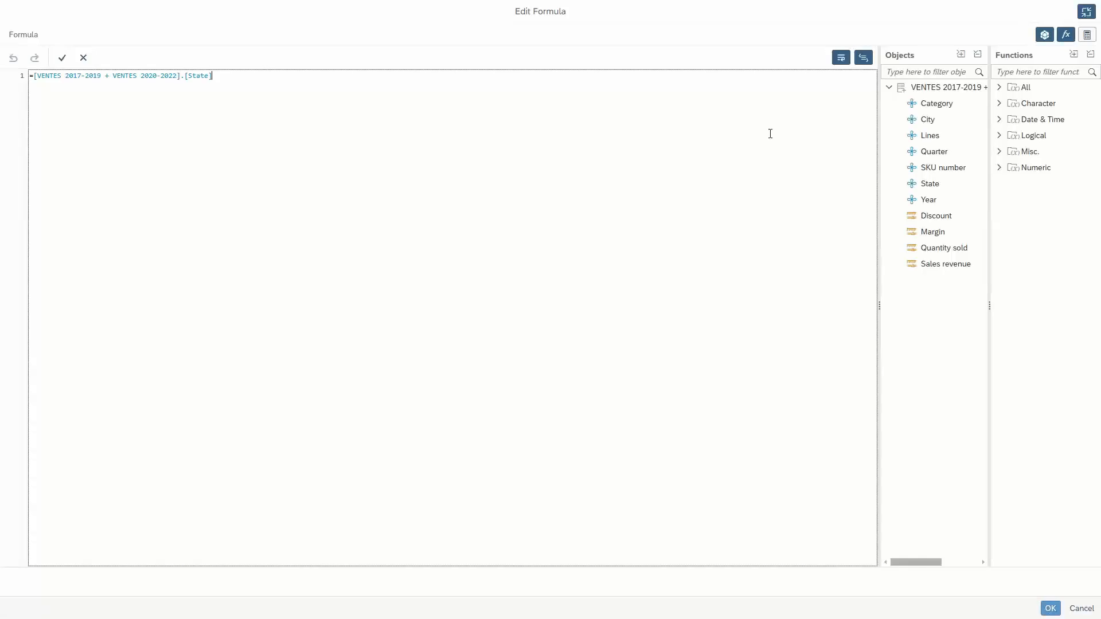
Examine the functions available for the formula in the All, Character, Logical and Misc. categories.
left_click(1003, 89)
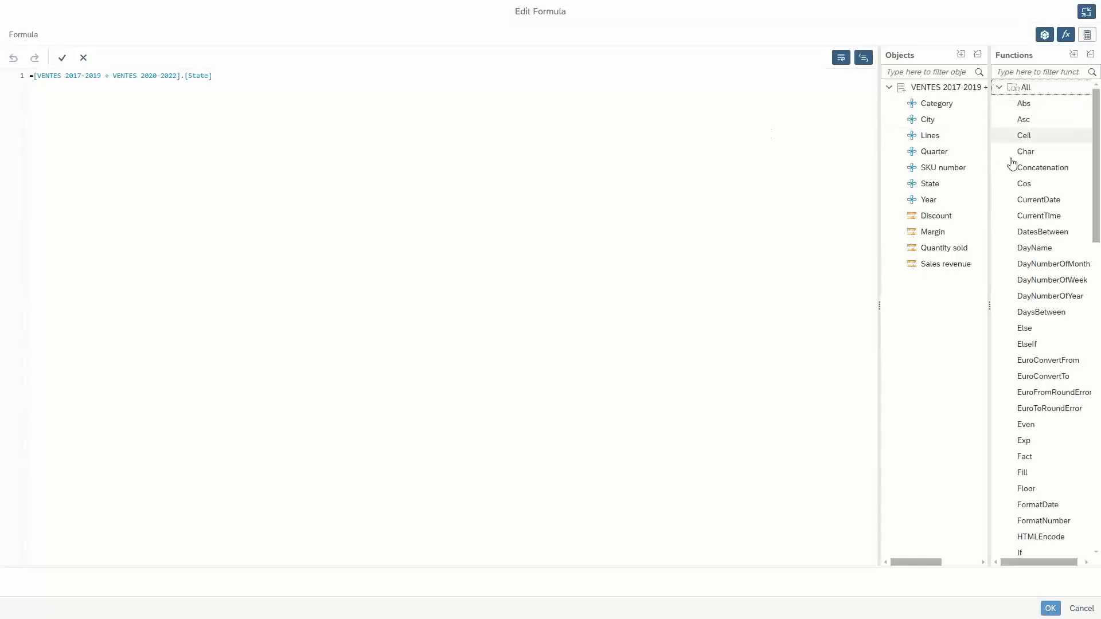
left_click(1000, 89)
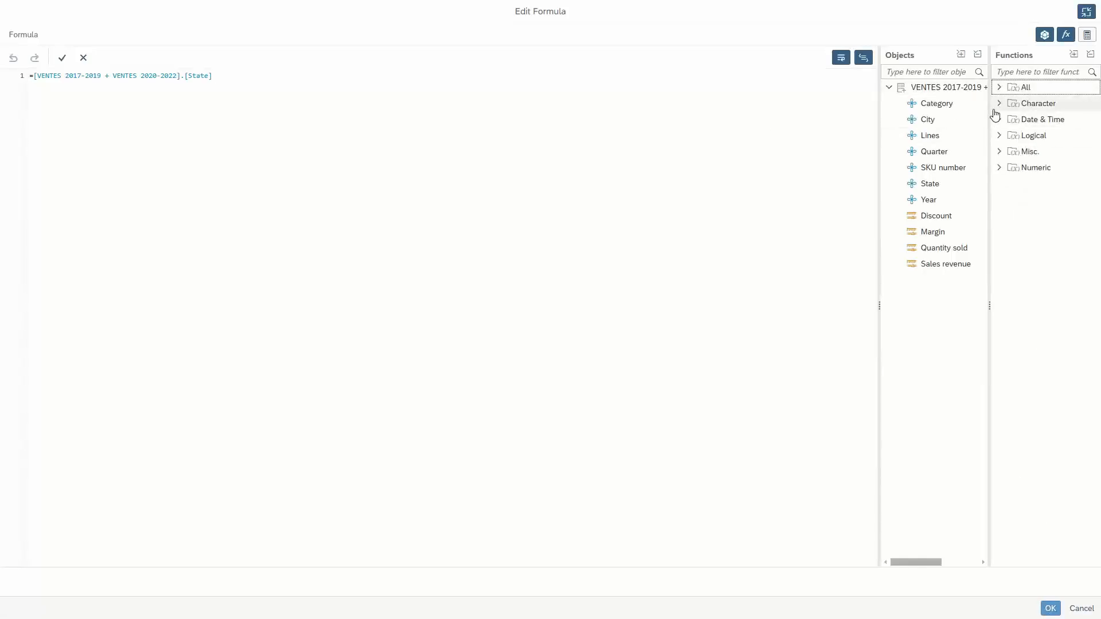
left_click(998, 105)
left_click(998, 105)
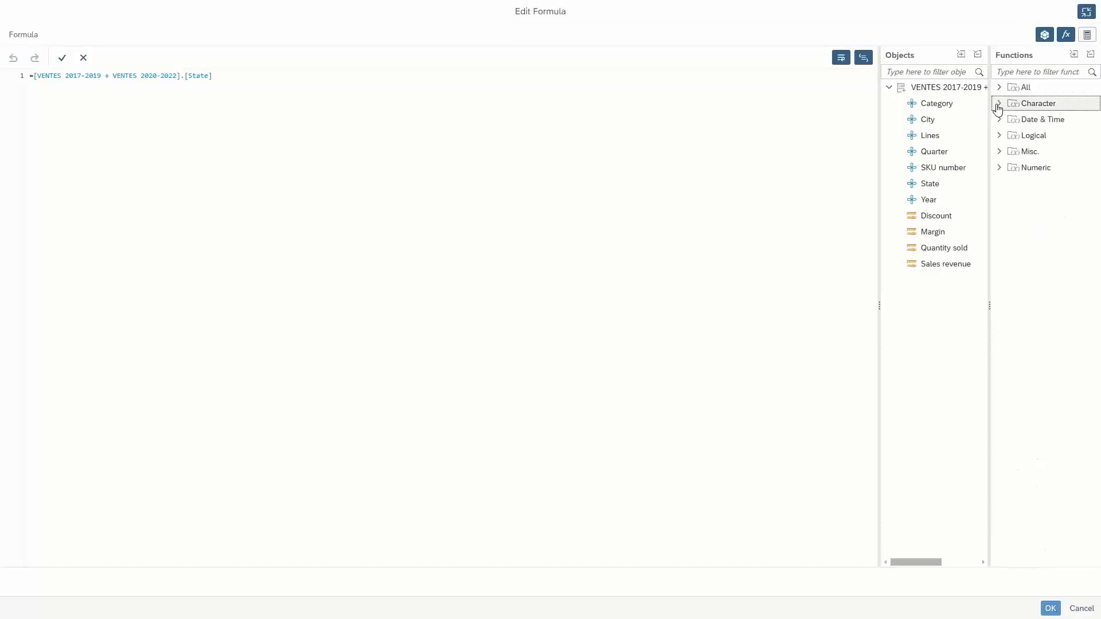
left_click(1001, 136)
left_click(1000, 136)
left_click(999, 150)
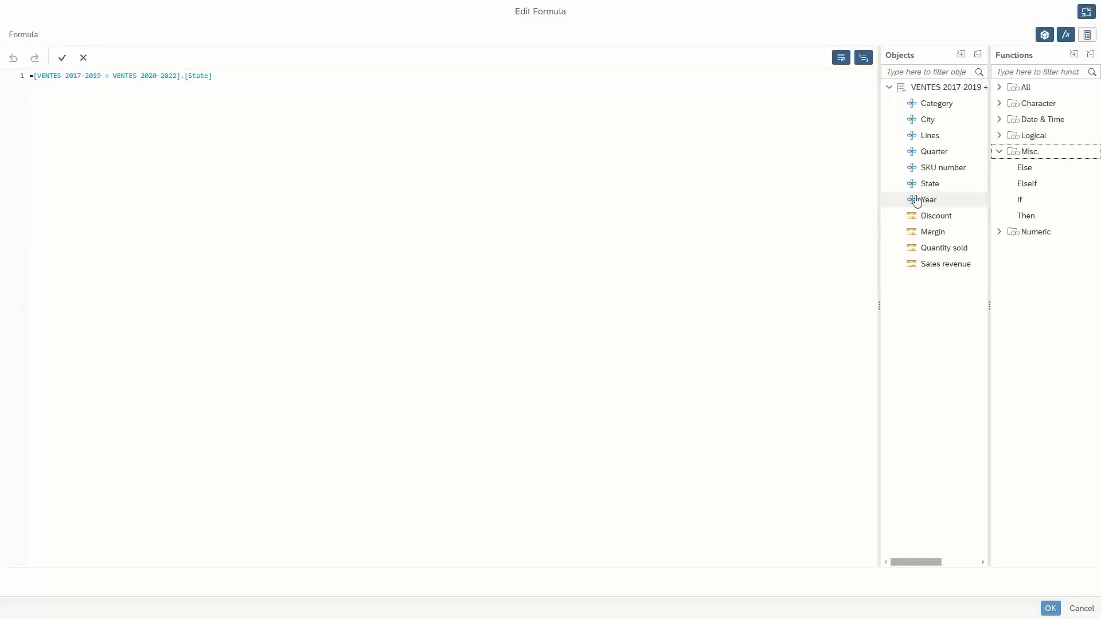
left_click(998, 152)
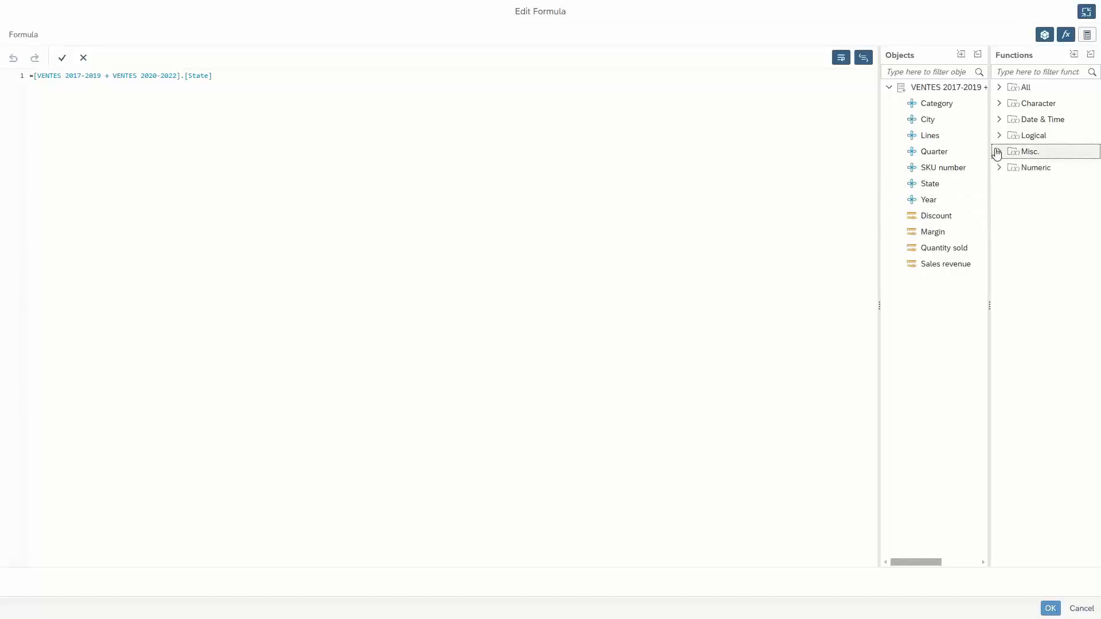
Extend the State column's formula to append a space and the combined cube's City value, and apply it.
left_click(227, 78)
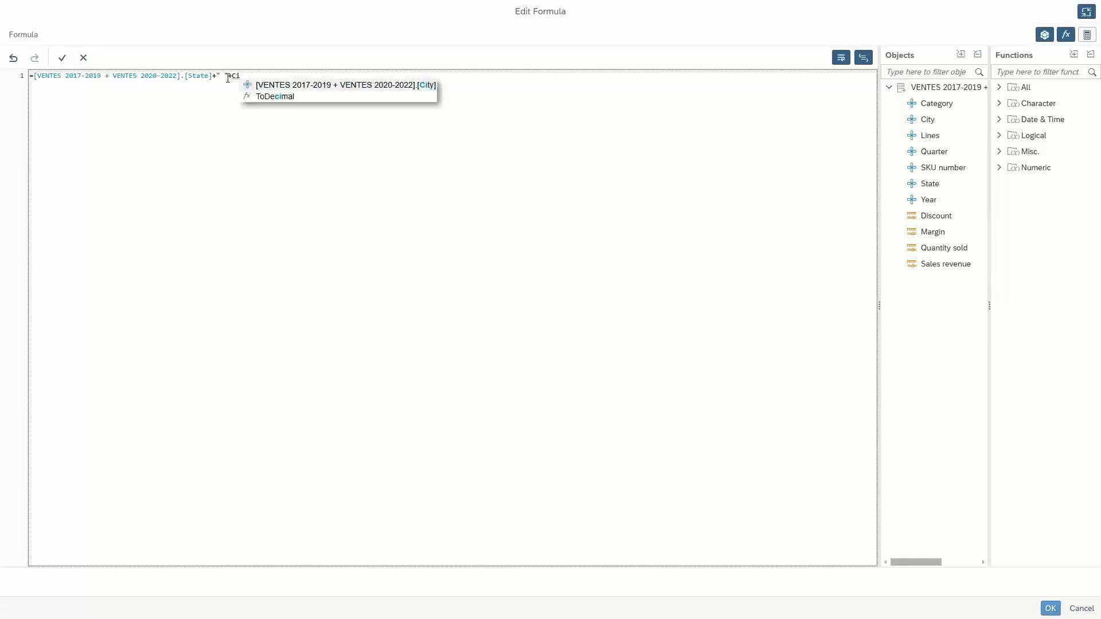
left_click(374, 87)
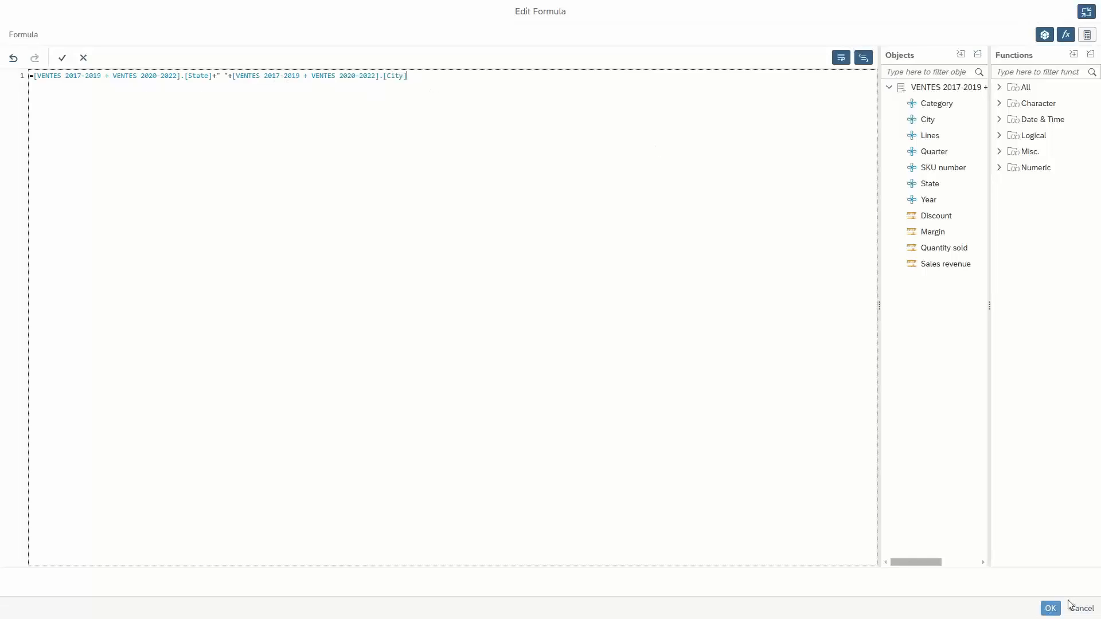
left_click(1050, 609)
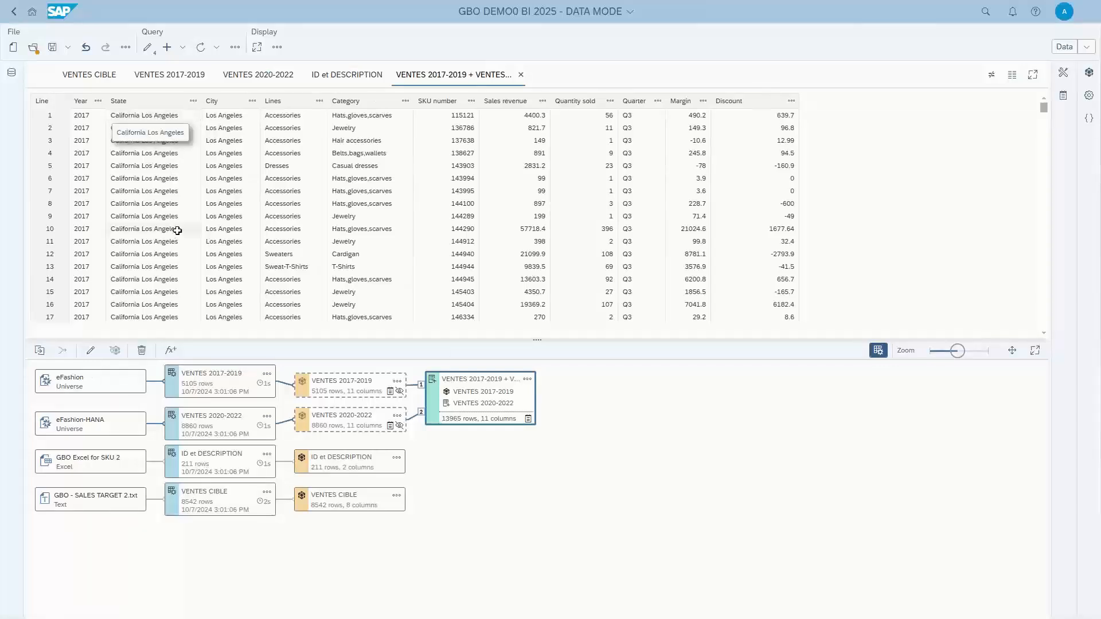
Display the document's cubes and expand the combined VENTES 2017-2019 + VENTES 2020-2022 cube to list its objects.
left_click(1089, 72)
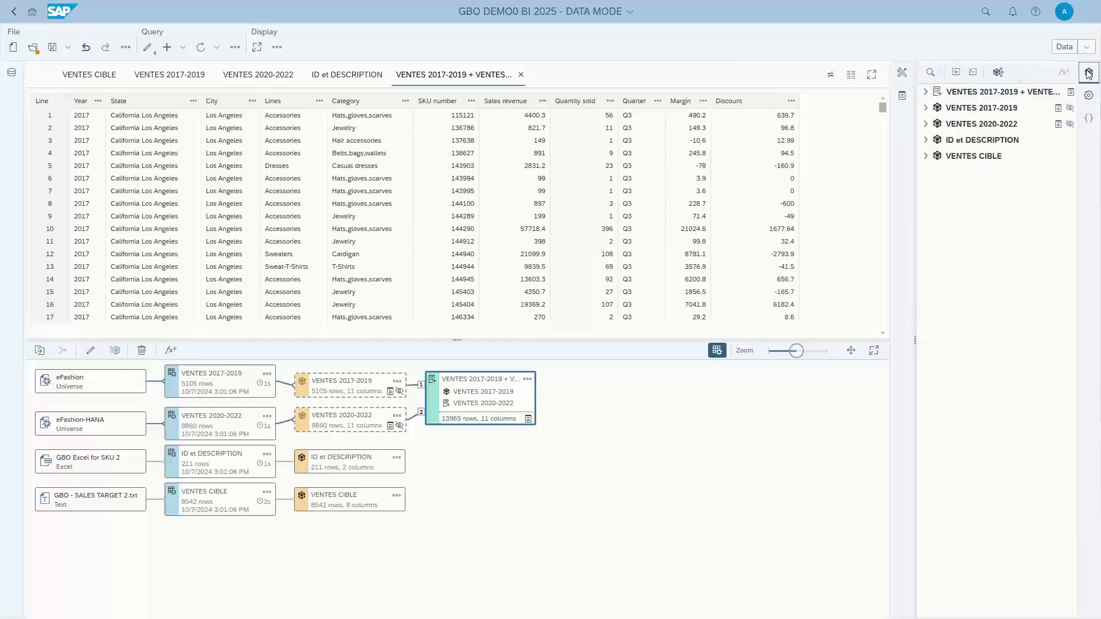
left_click(925, 92)
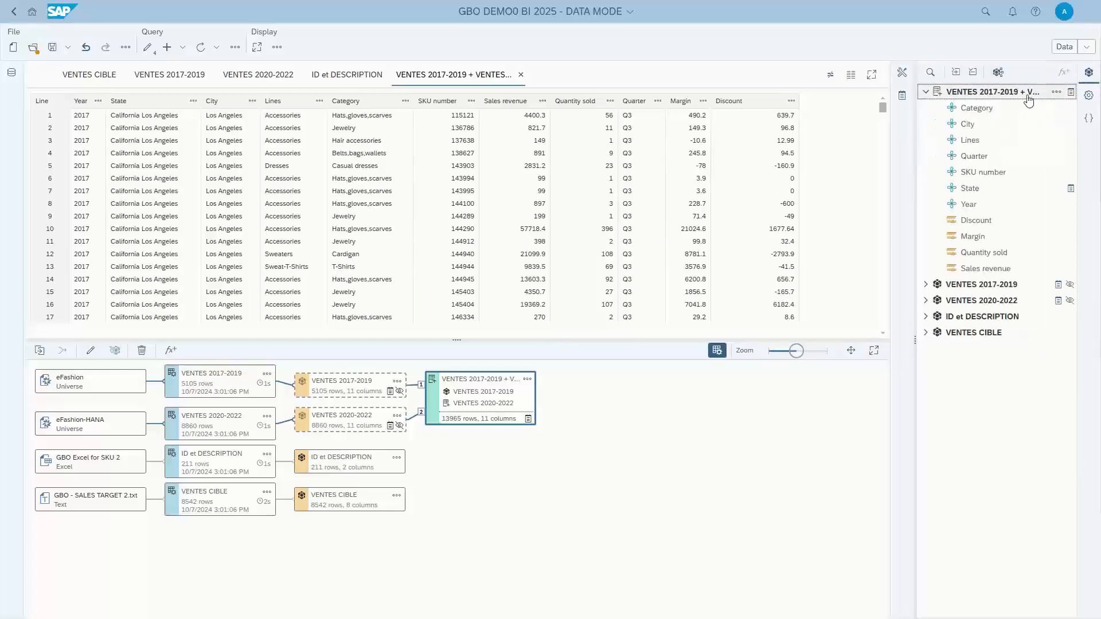
left_click(977, 285)
left_click(975, 109)
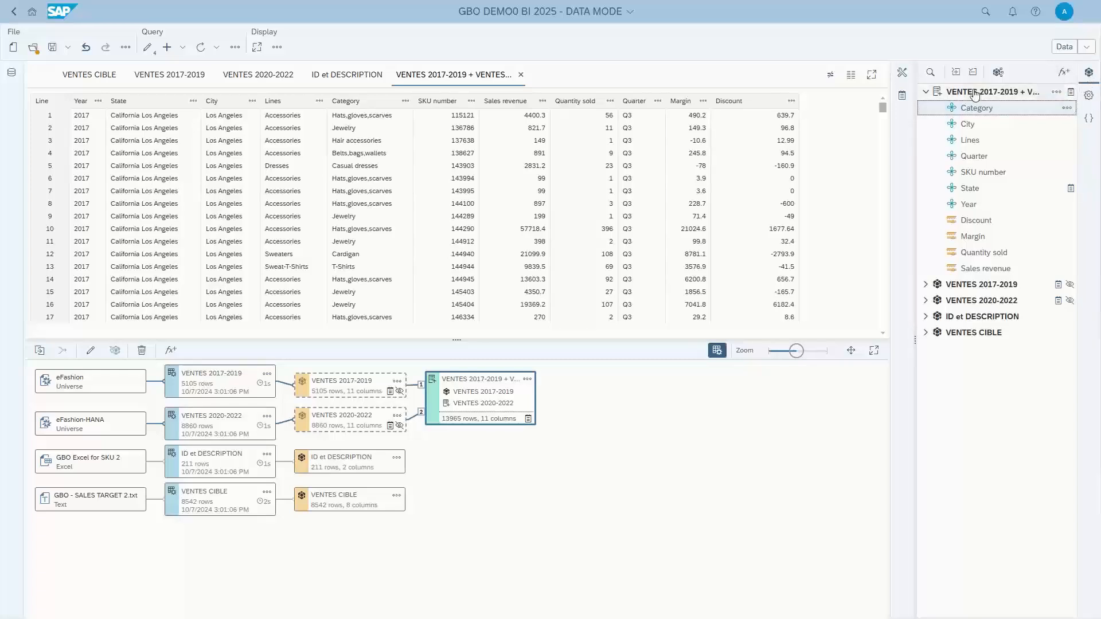
Create a Dimension cube variable named TEST VARIABLE in the combined cube that joins City, a space and State.
left_click(1064, 72)
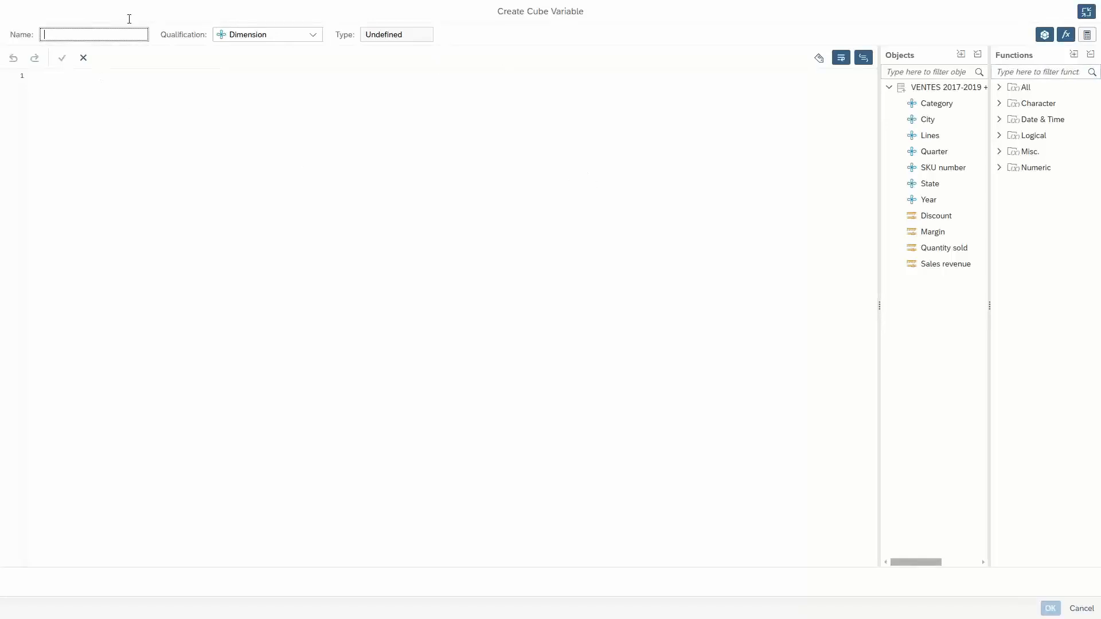
left_click(312, 35)
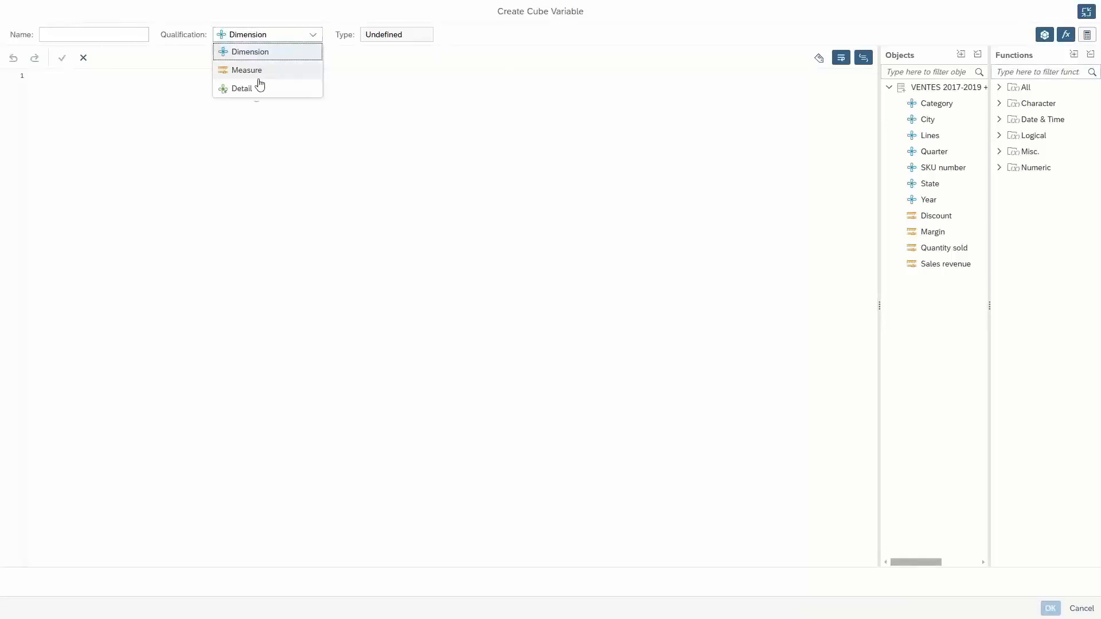
left_click(60, 33)
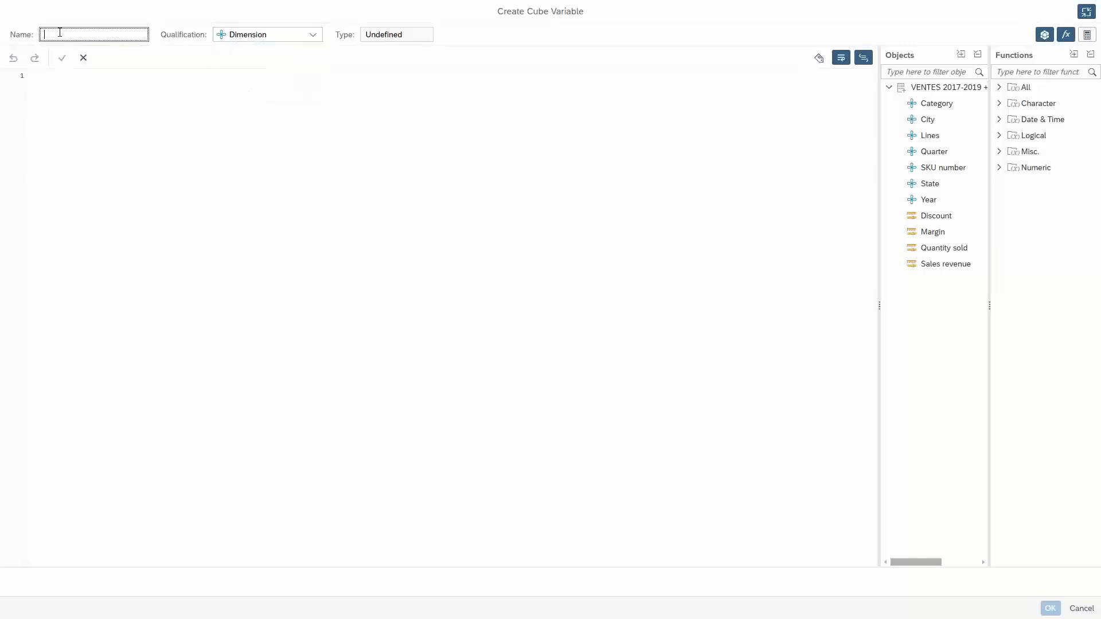
type("ARIABLE")
left_click(63, 96)
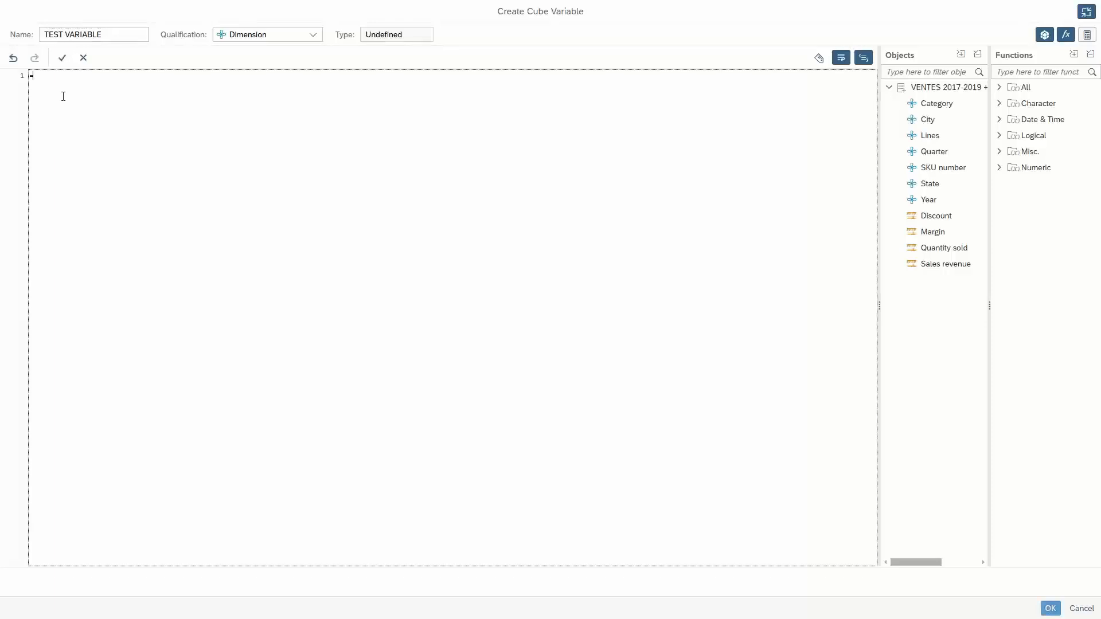
type("City")
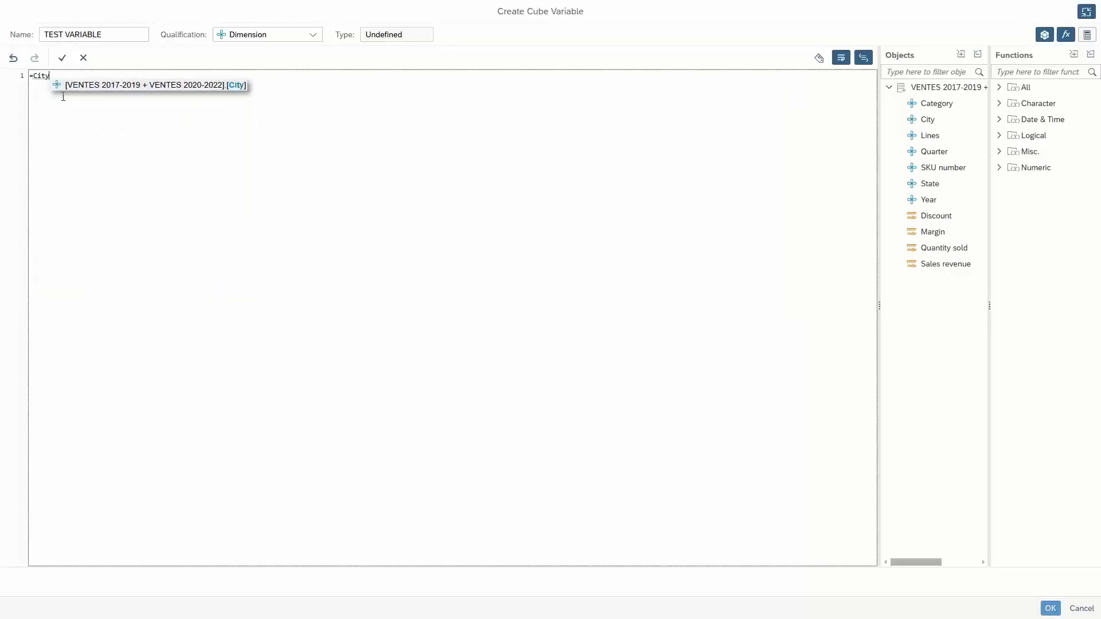
left_click(92, 87)
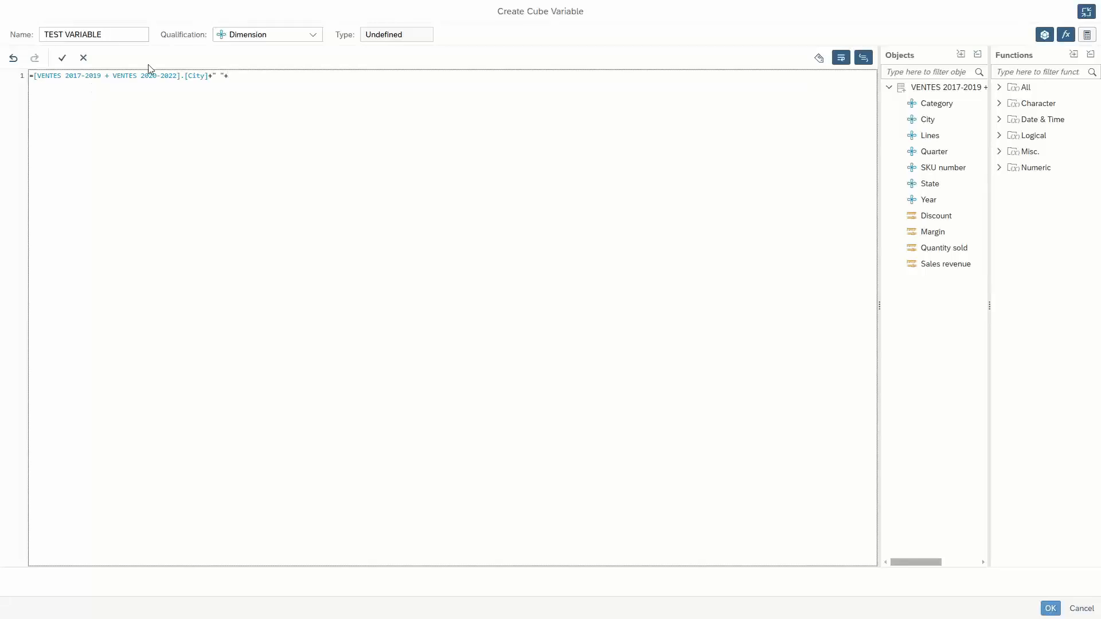
type("+\" \"+St")
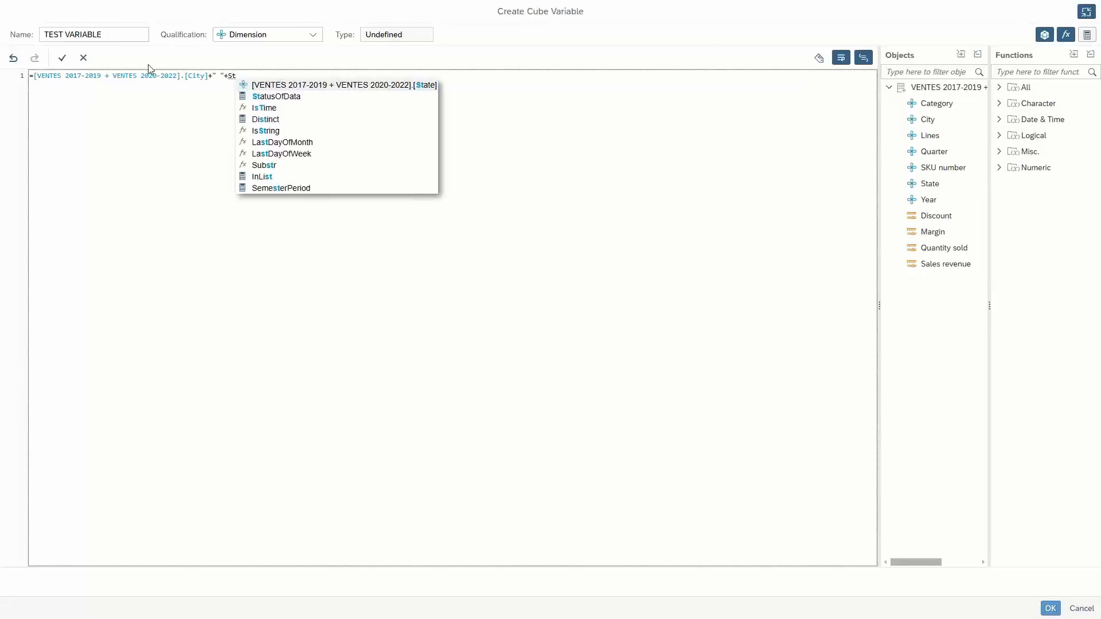
left_click(351, 87)
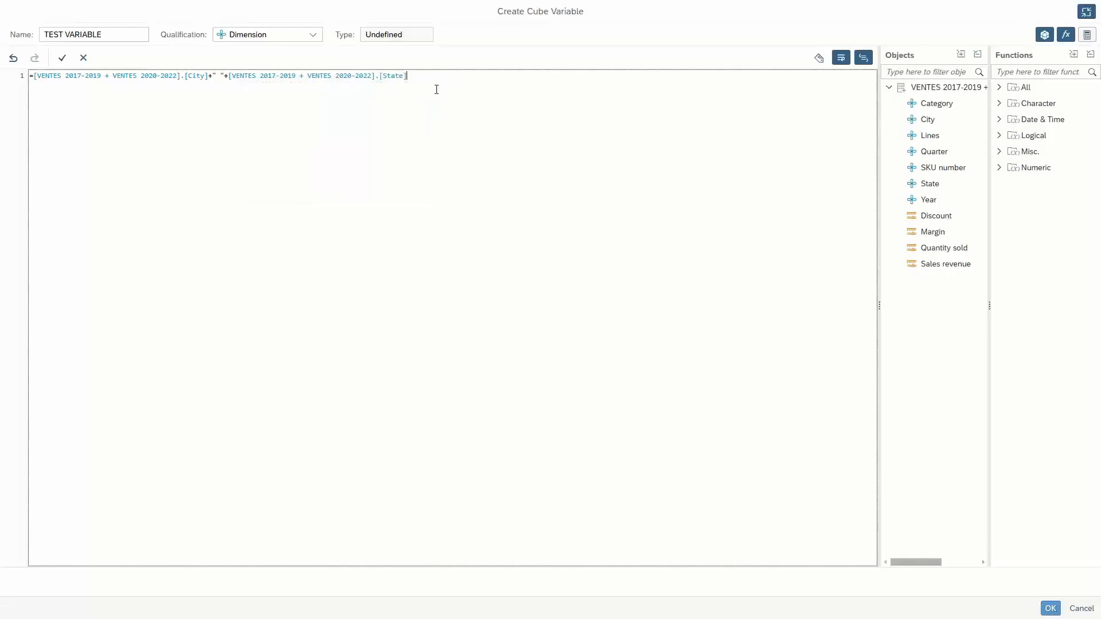
left_click(1048, 608)
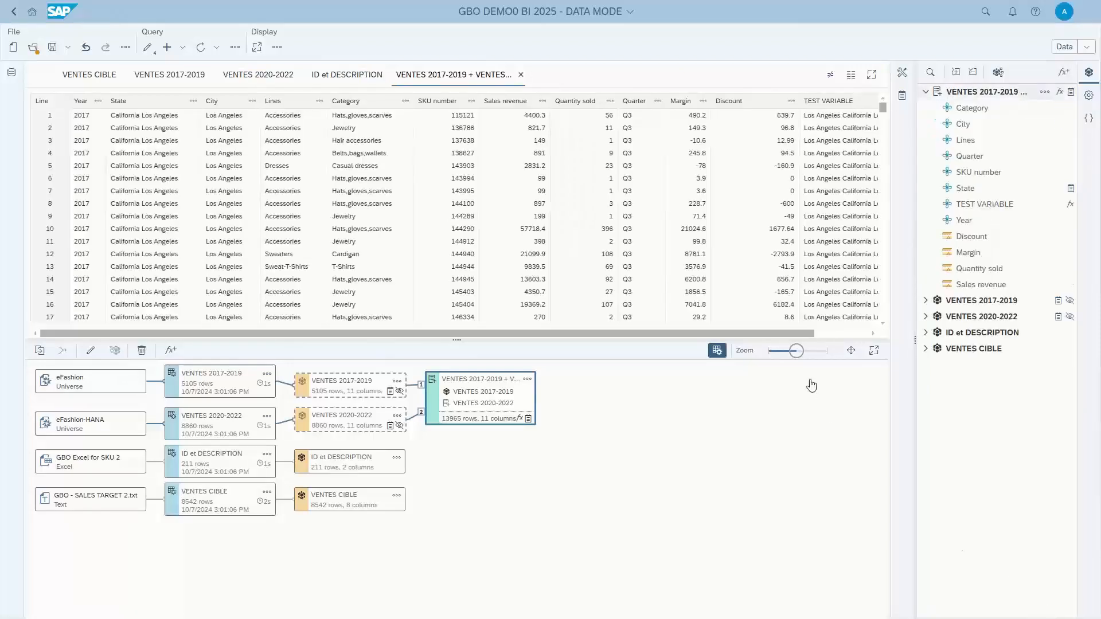
left_click_drag(778, 331, 837, 326)
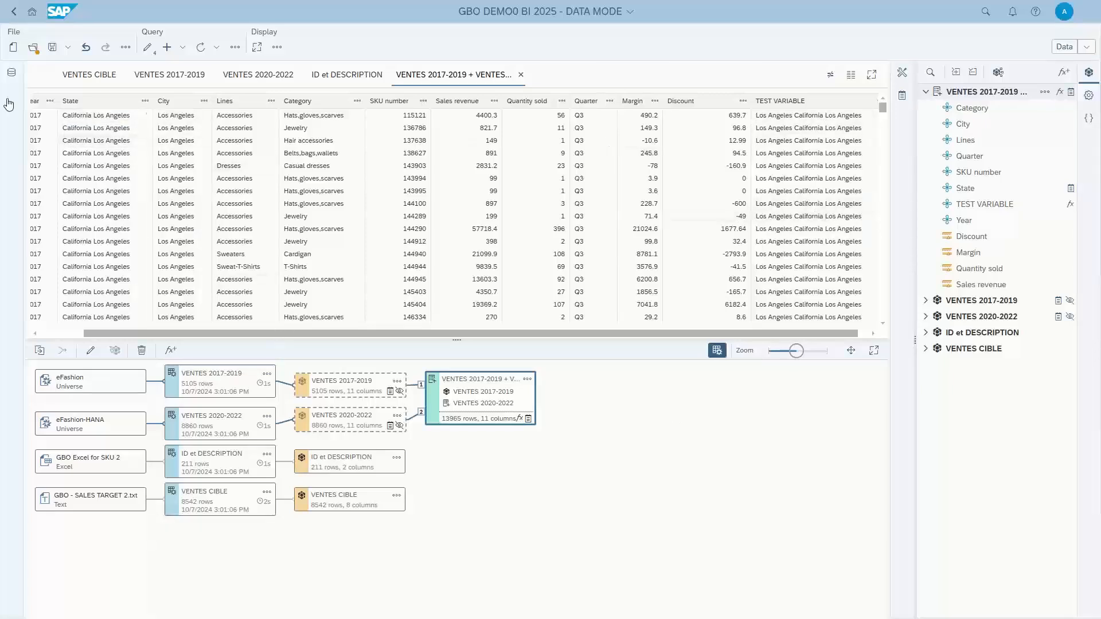
Convert the City column of the combined cube to upper case and check the TEST VARIABLE column.
left_click(204, 102)
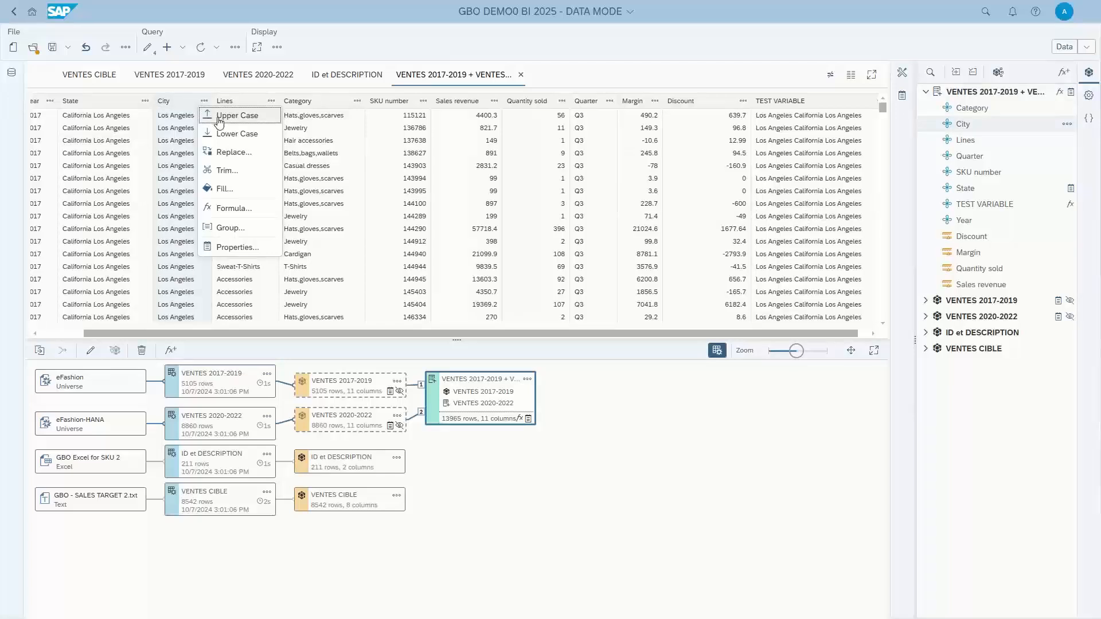
left_click(223, 116)
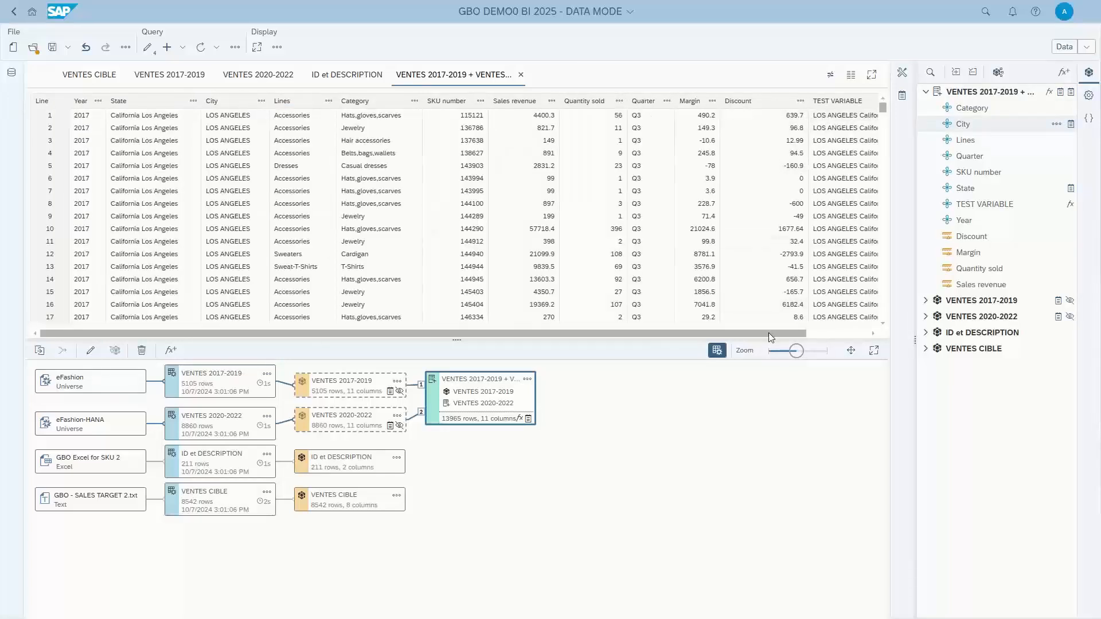
left_click_drag(782, 332, 845, 332)
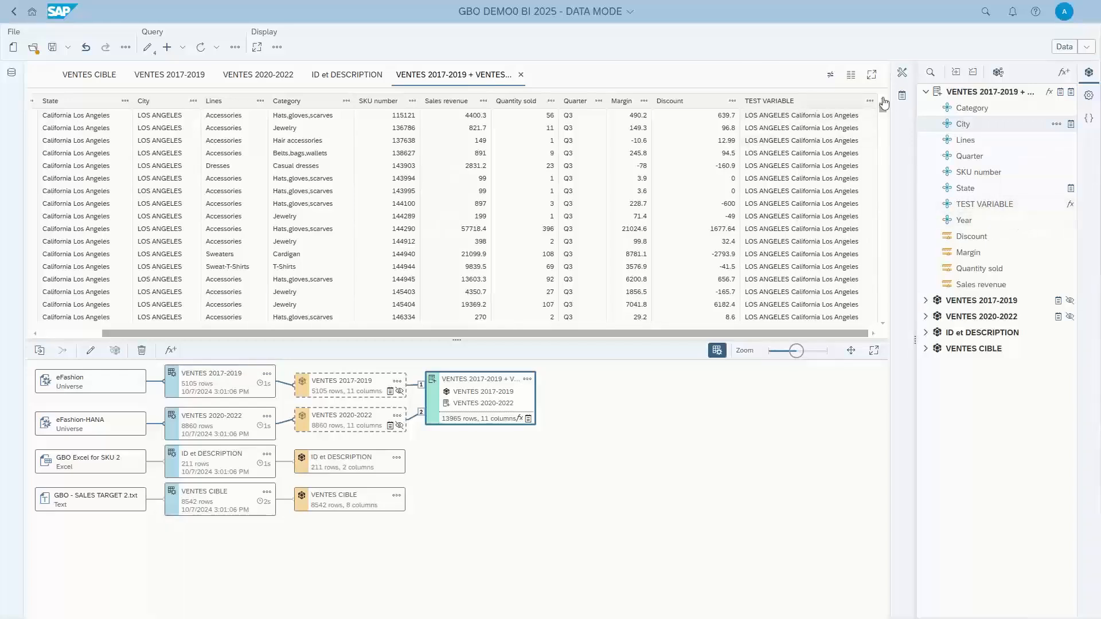
Review the combination operators available in the combined cube's definition and leave the definition without updating it.
mouse_move(996, 208)
left_click(527, 379)
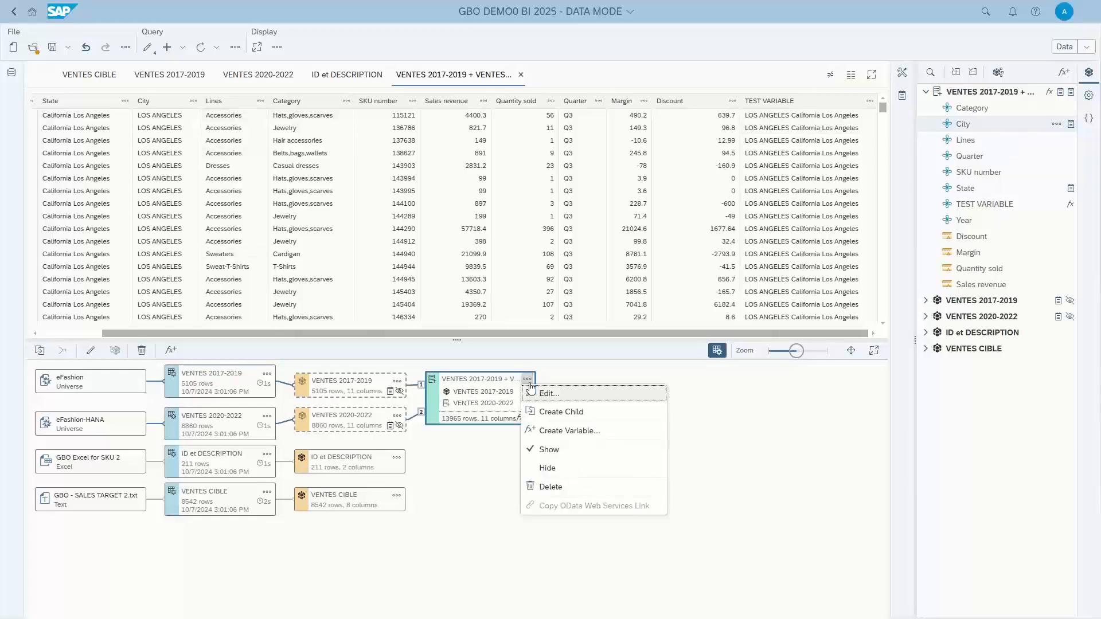
left_click(539, 394)
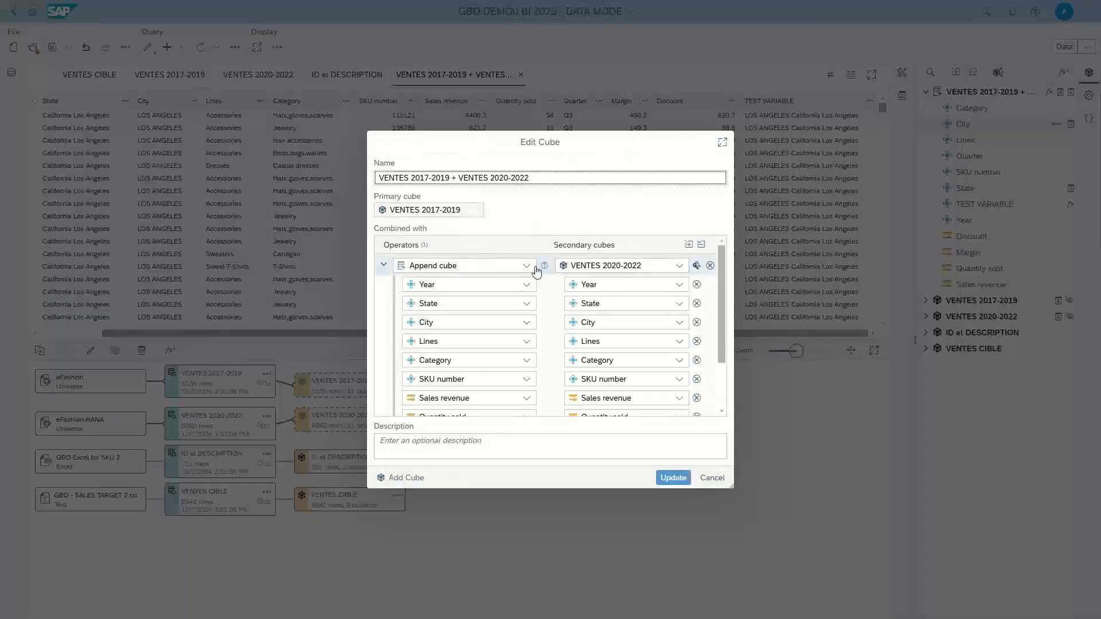
left_click(532, 266)
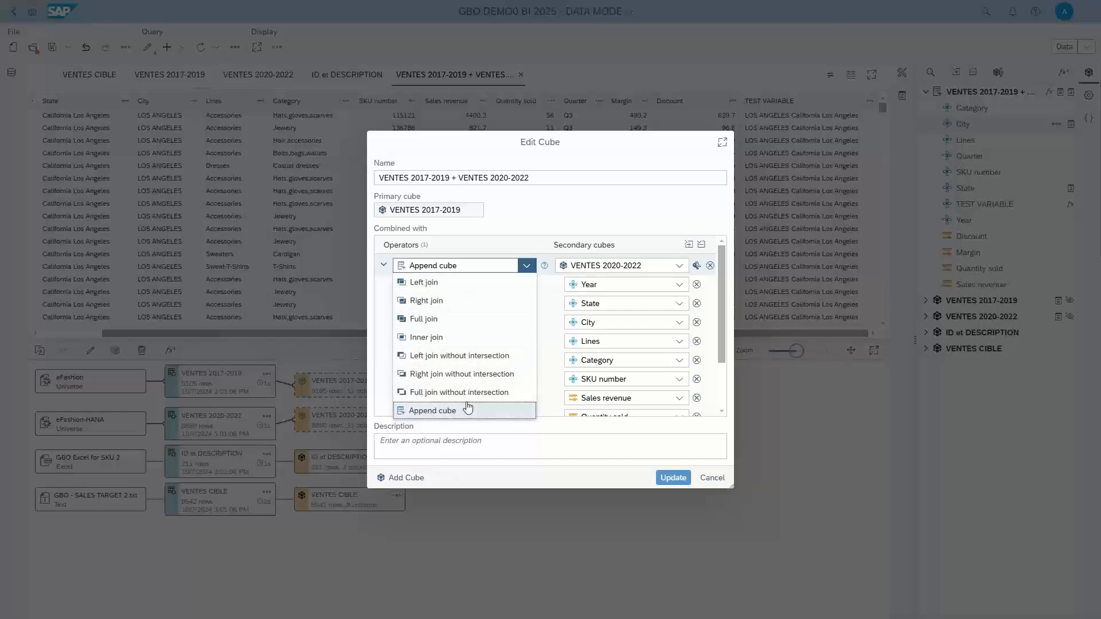
left_click(712, 478)
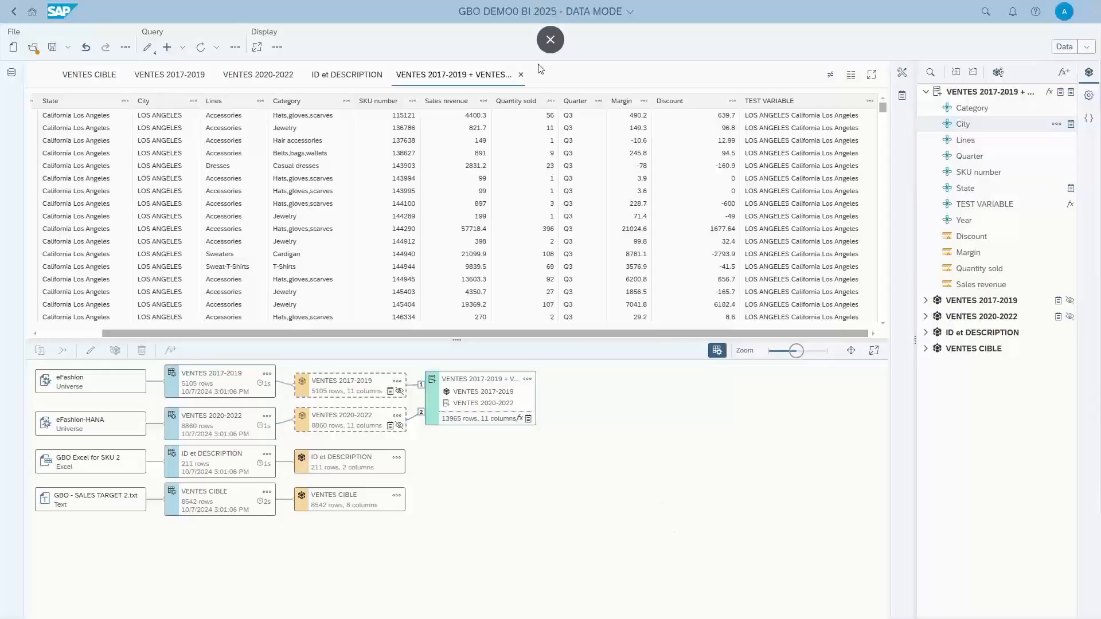
Close the GBO DEMO0 BI 2025 - DATA MODE document without saving the changes.
left_click(1085, 49)
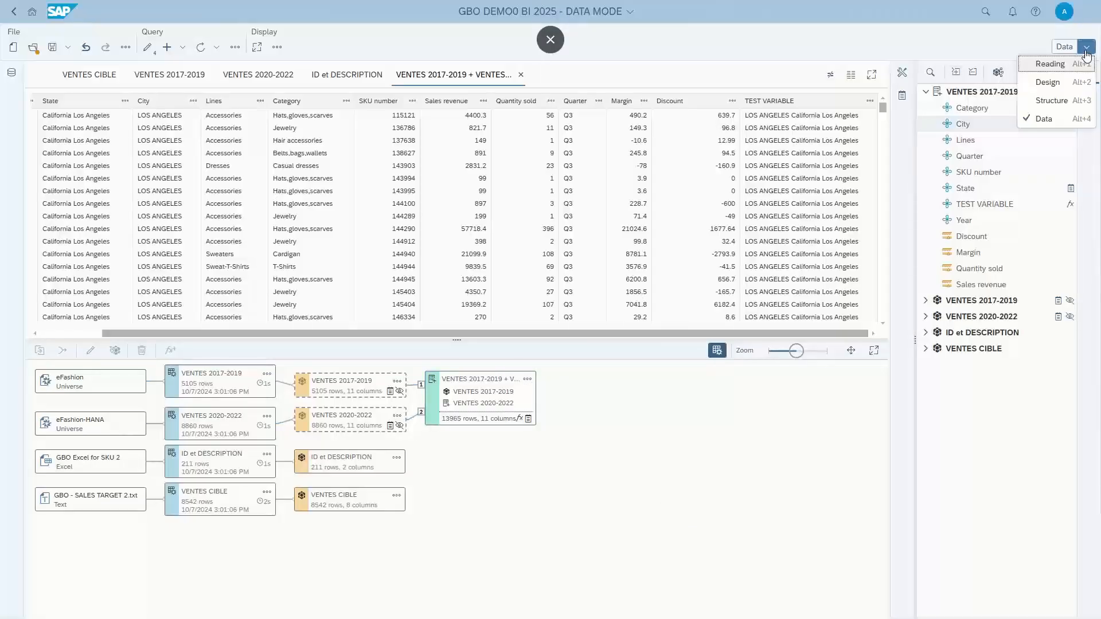
left_click(629, 17)
left_click(629, 17)
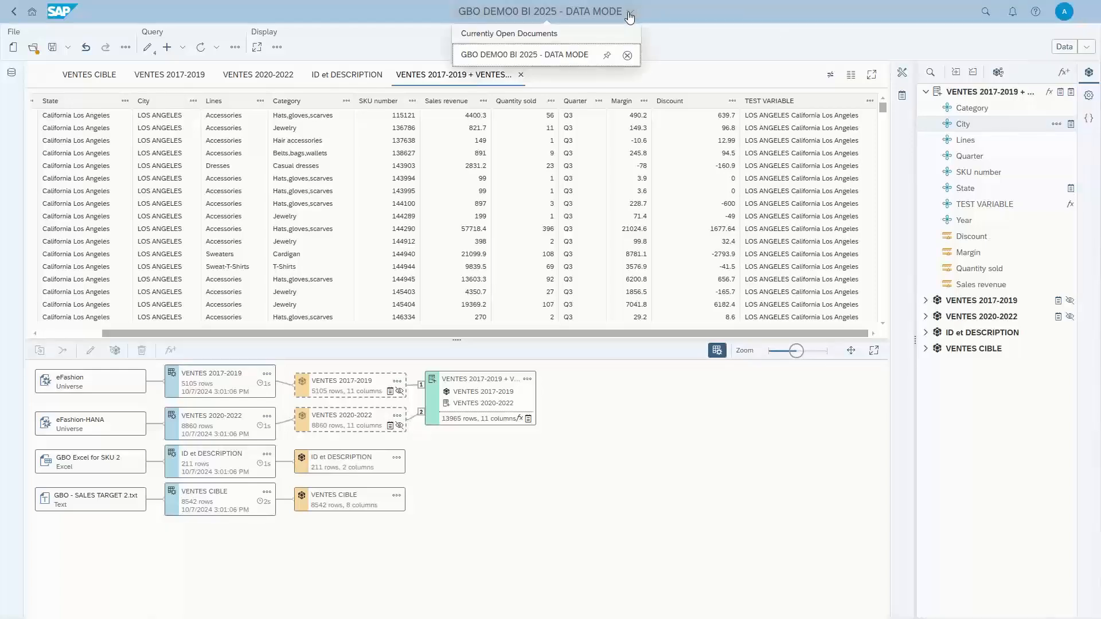
left_click(627, 55)
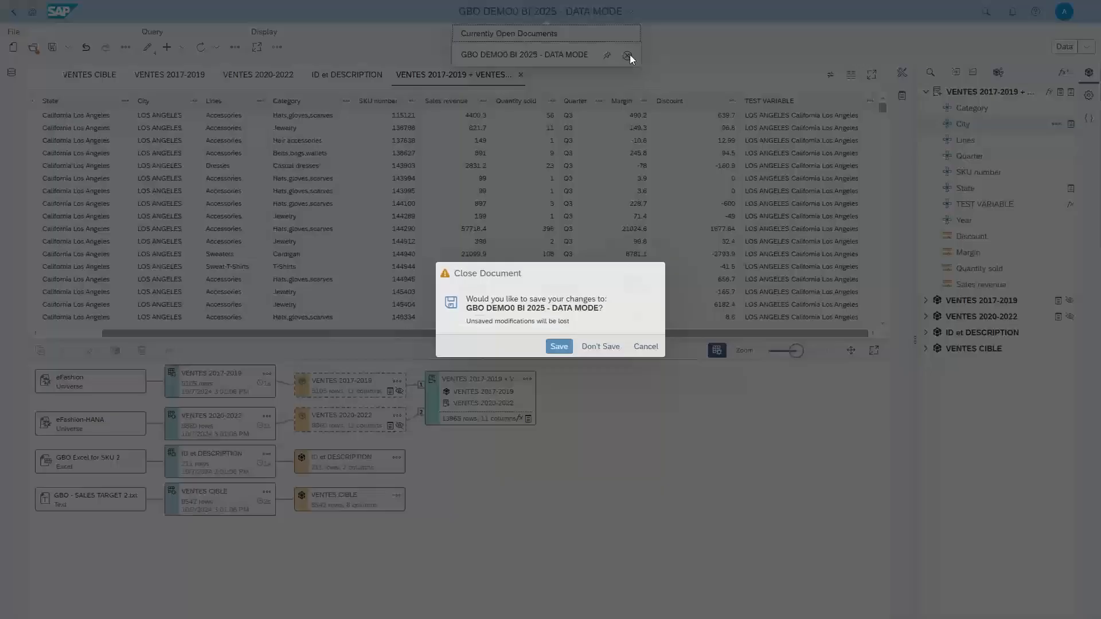
left_click(599, 346)
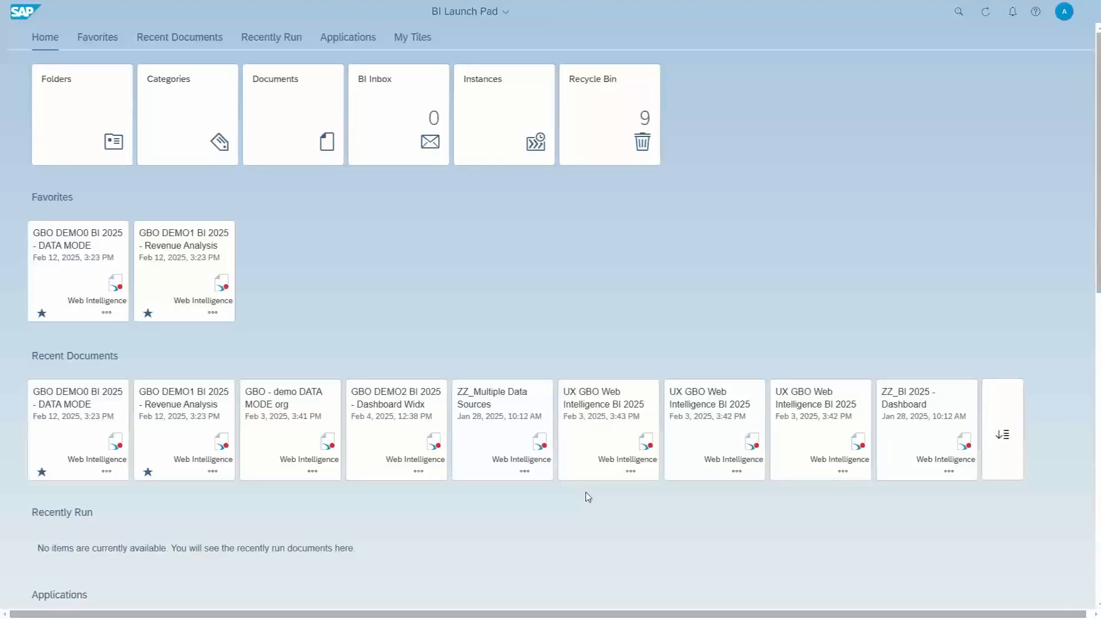
Open the GBO DEMO1 BI 2025 - Revenue Analysis document from the favorites and go to its Dashboard report.
left_click(194, 248)
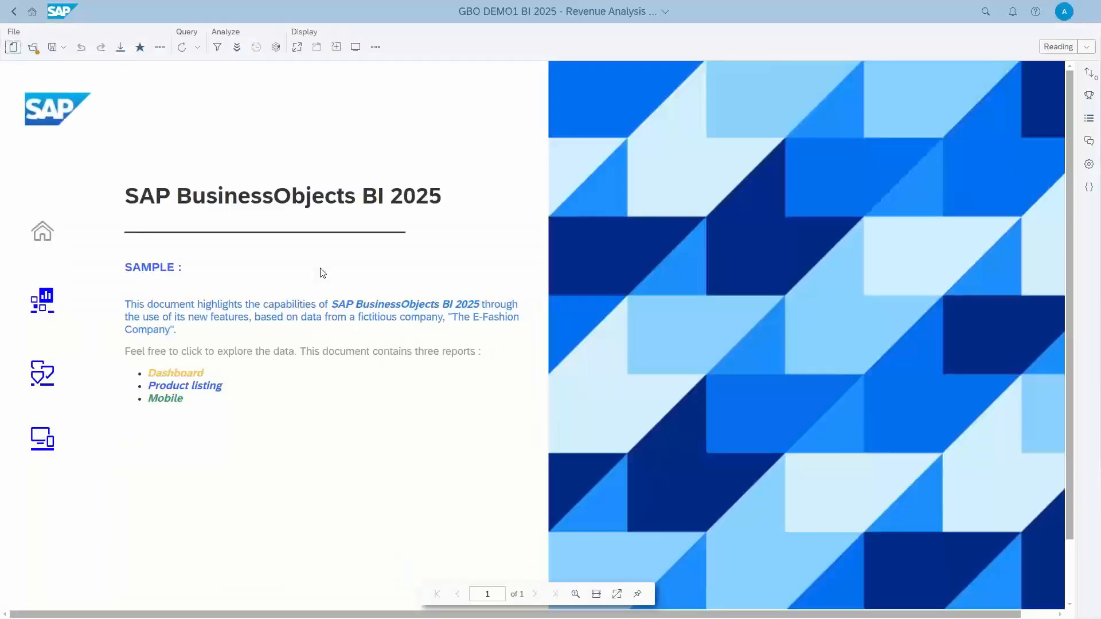
left_click(616, 594)
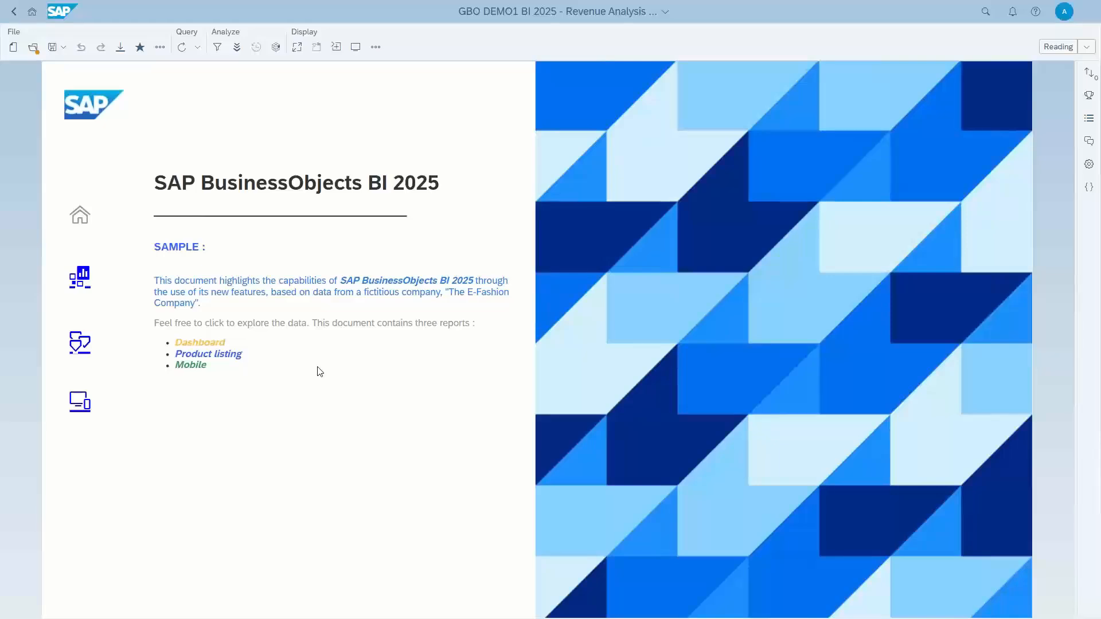
left_click(83, 279)
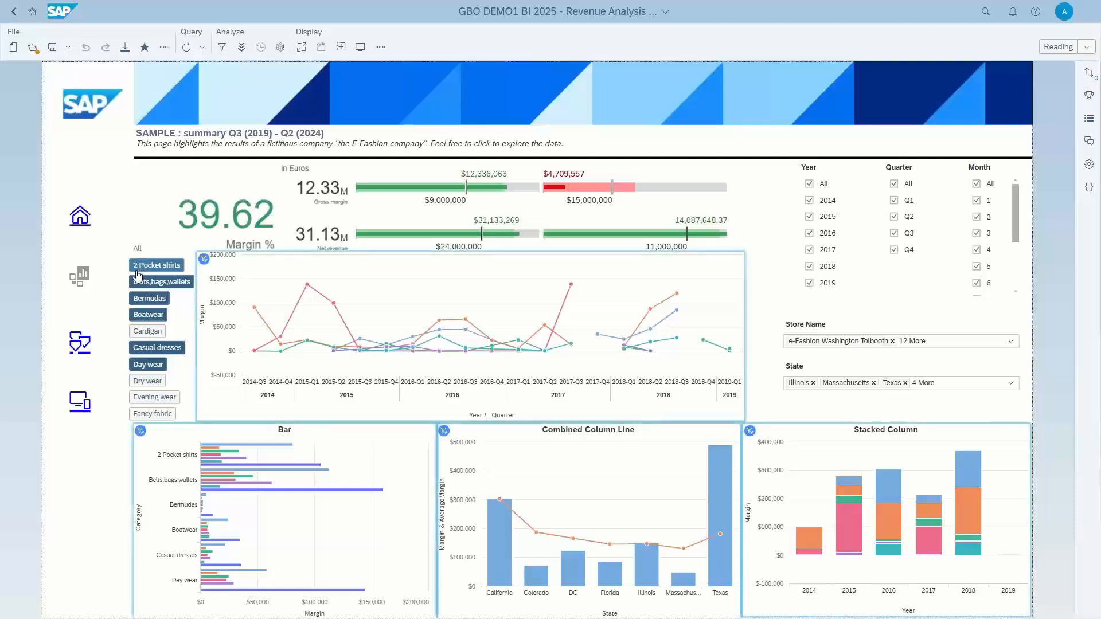
Remove Boatwear, Casual dresses and Day wear from the dashboard's product category filter.
left_click(145, 316)
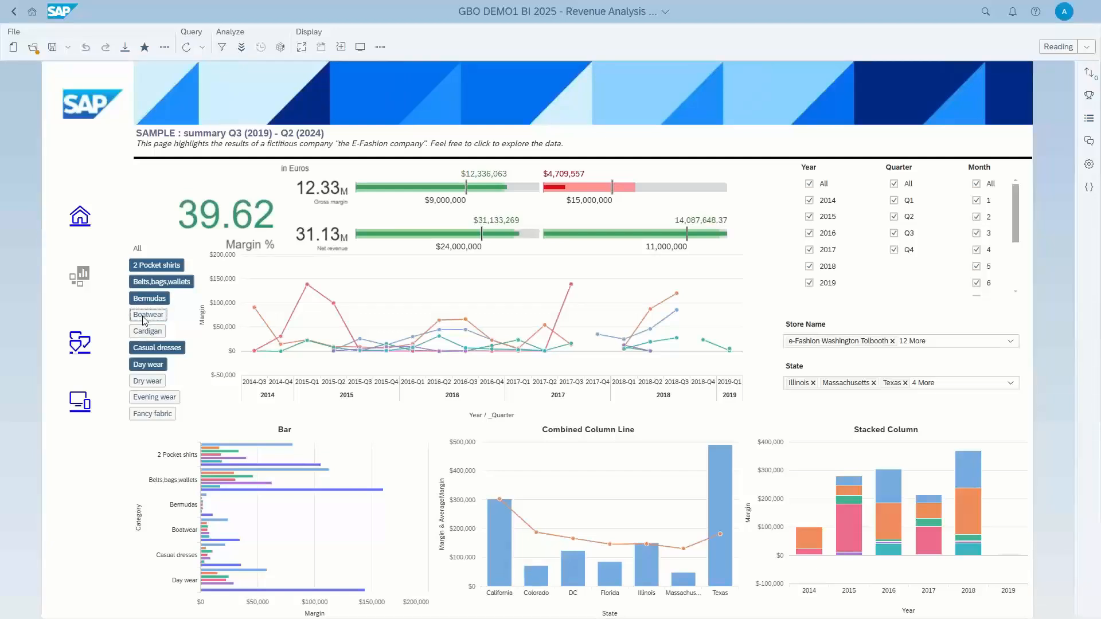
left_click(147, 349)
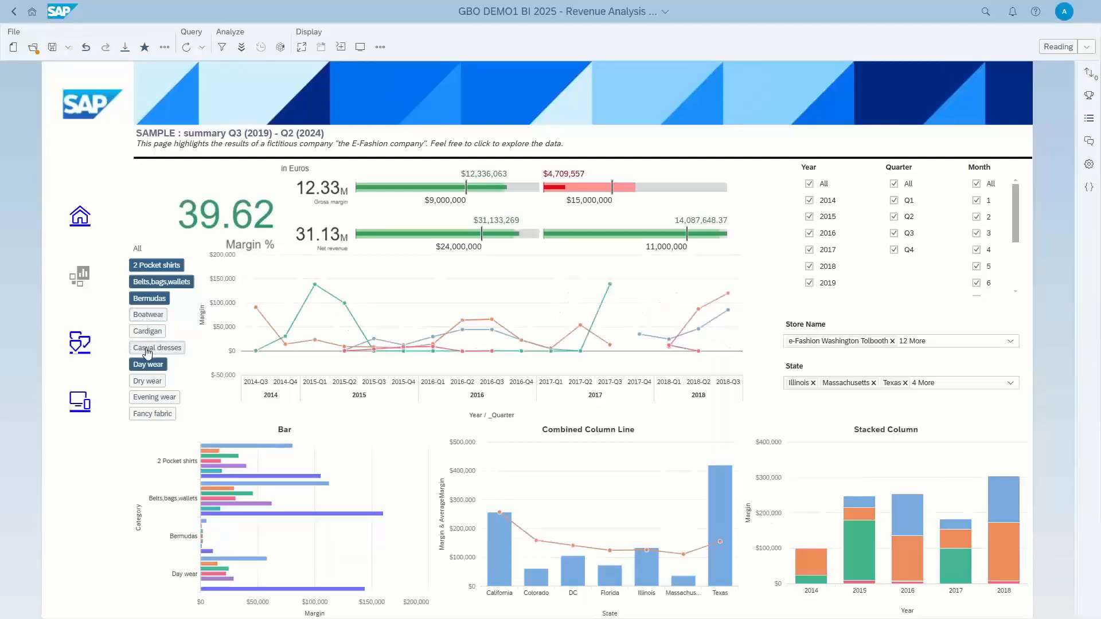
left_click(147, 365)
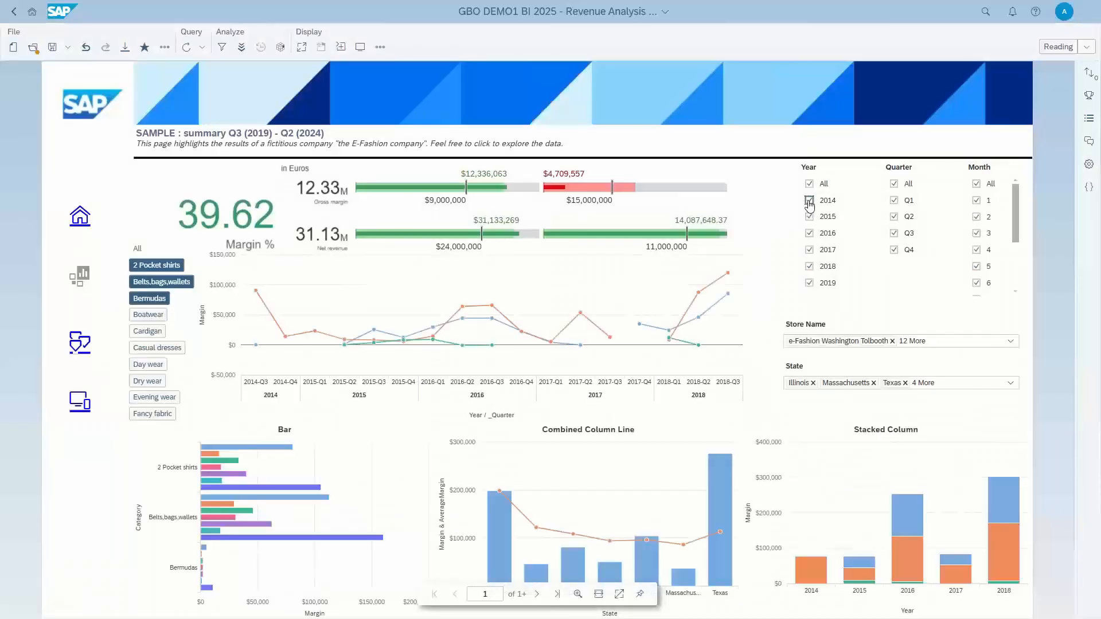
Exclude 2014, 2015 and 2016 from the dashboard's Year filter.
left_click(808, 200)
left_click(809, 217)
left_click(809, 232)
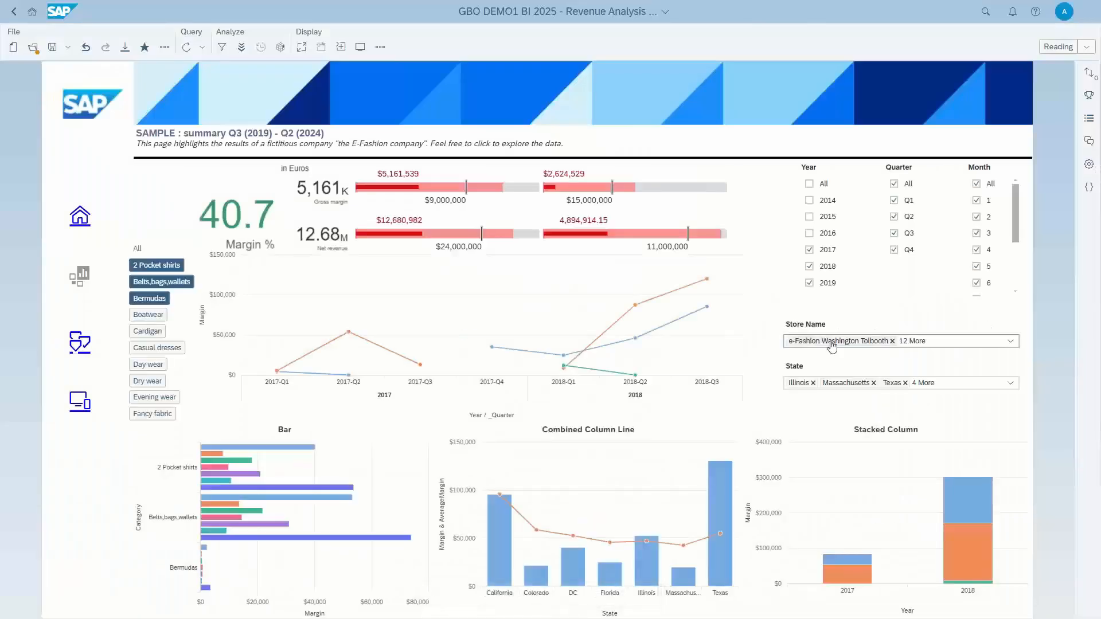
Review the Store Name choices and remove Illinois, Florida and Massachusetts from the State filter.
left_click(1009, 343)
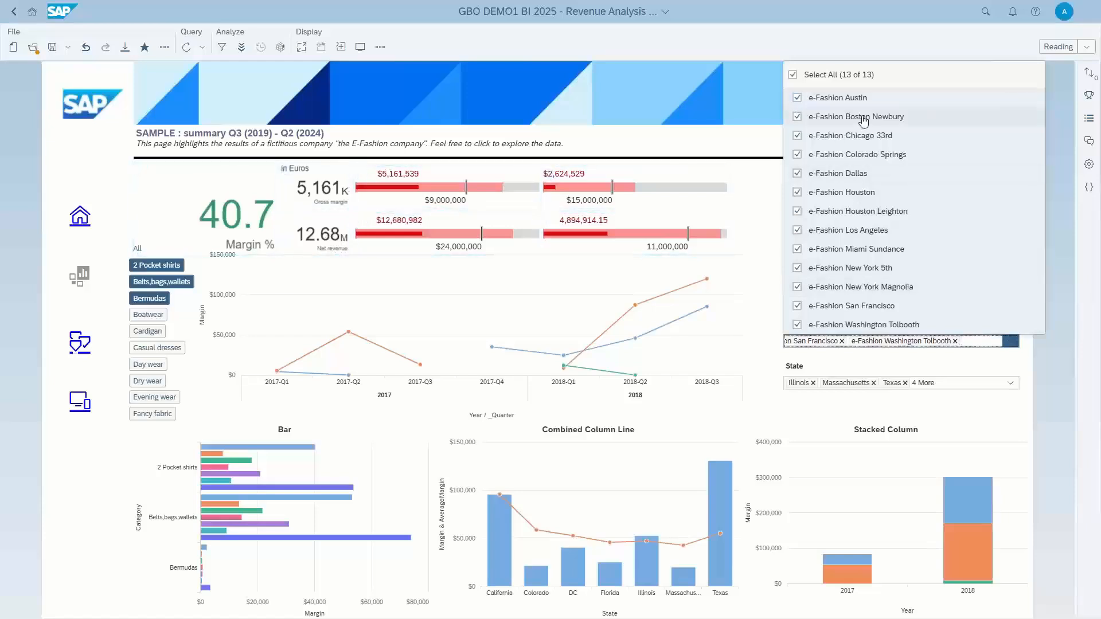
left_click(774, 209)
left_click(1010, 383)
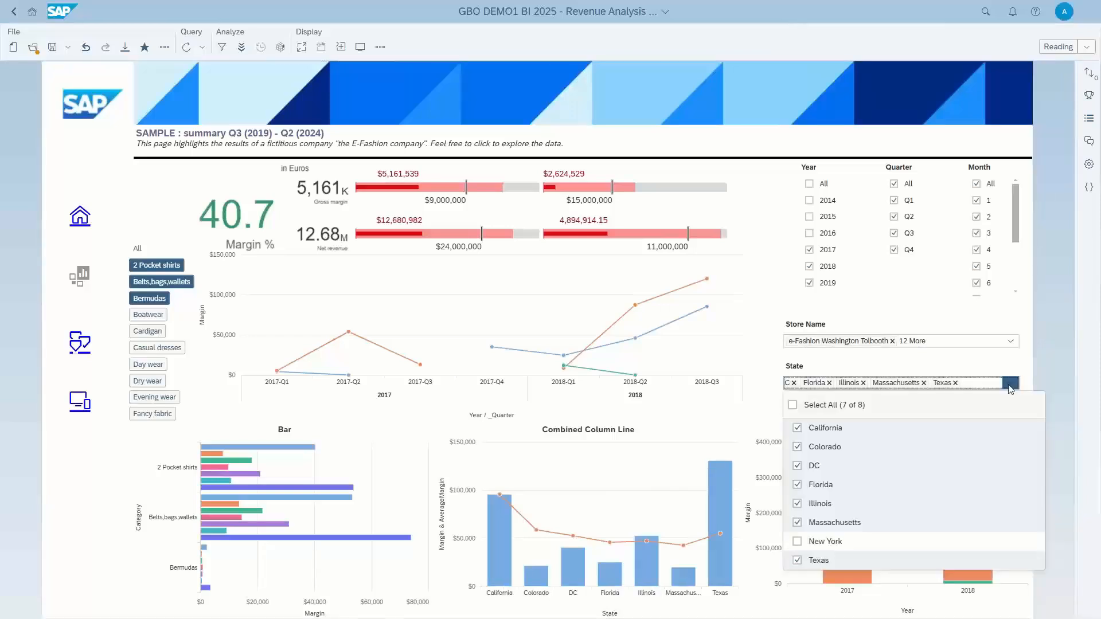
left_click(797, 502)
left_click(797, 484)
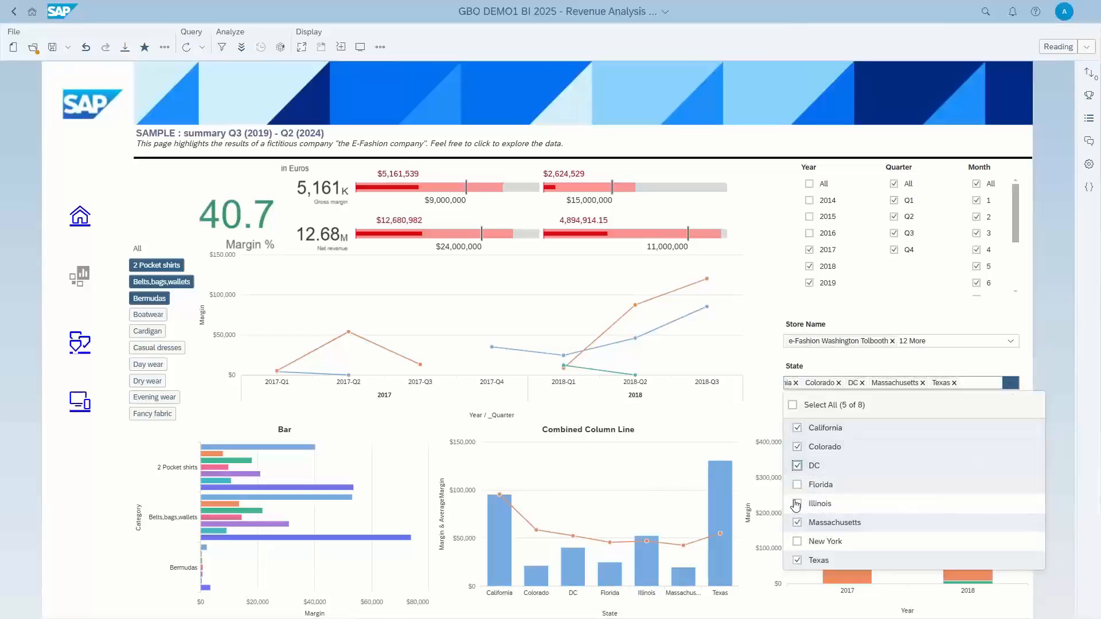
left_click(797, 522)
left_click(769, 403)
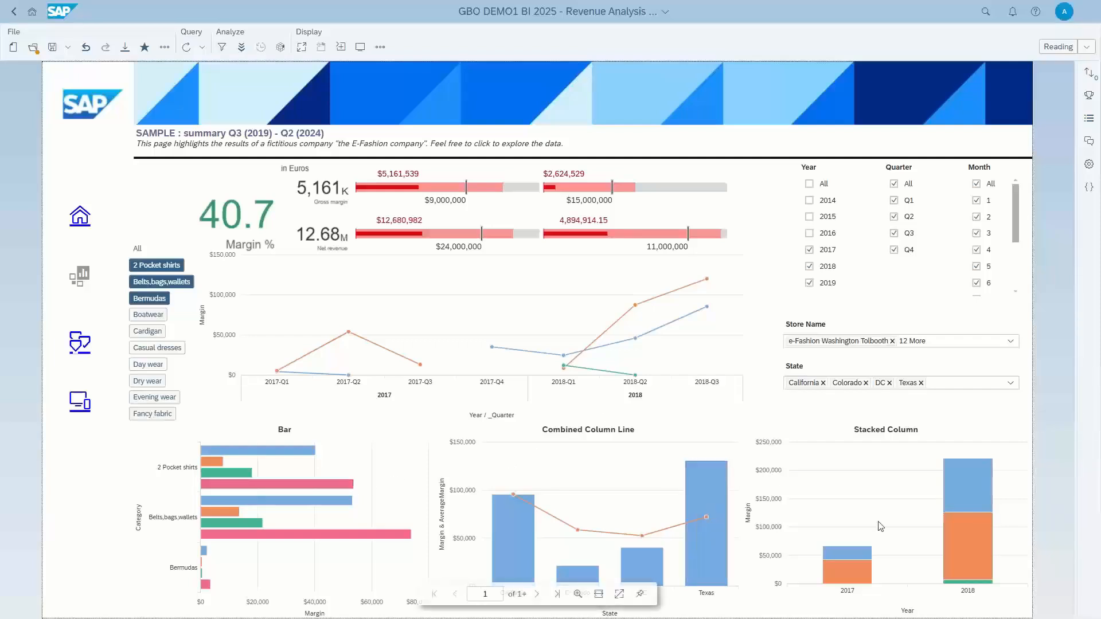
Add Boatwear and Casual dresses back to the product category filter.
left_click(383, 504)
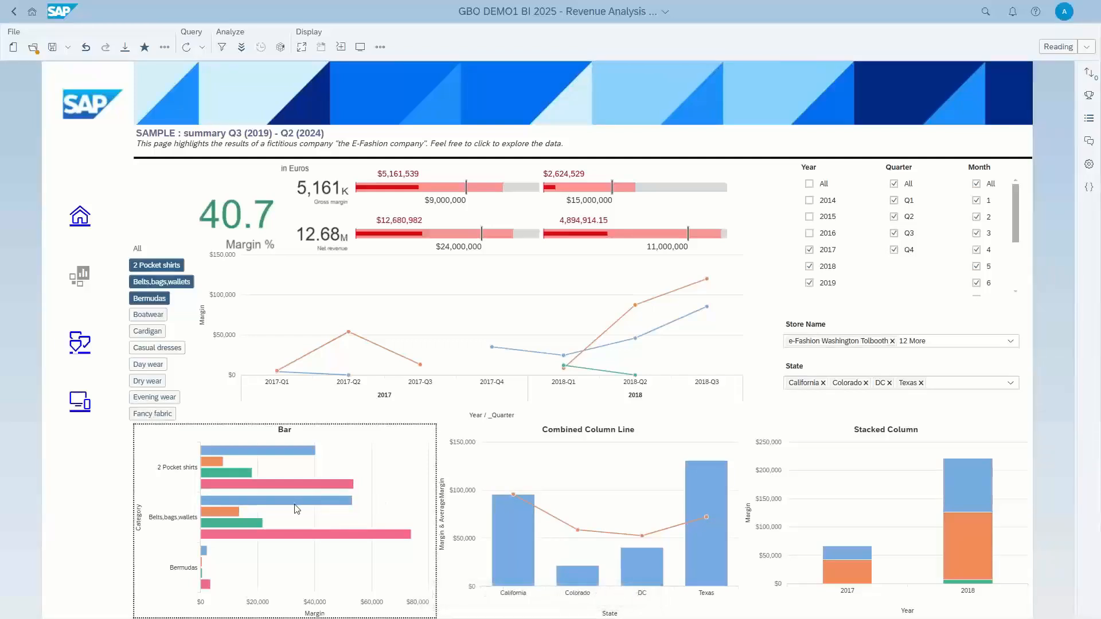
left_click(145, 316)
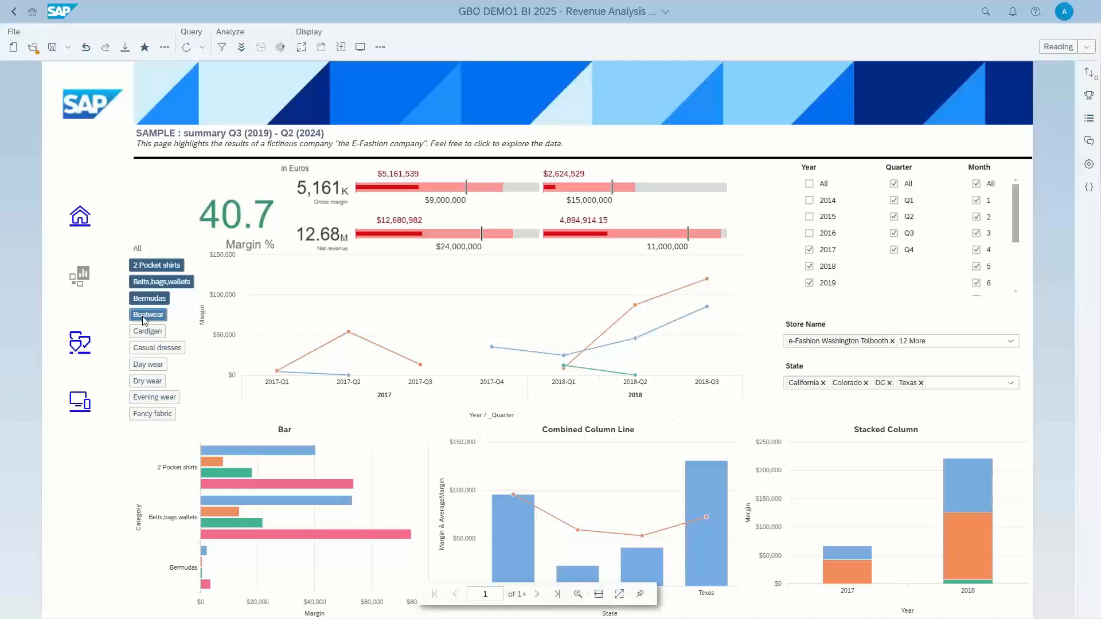
left_click(146, 350)
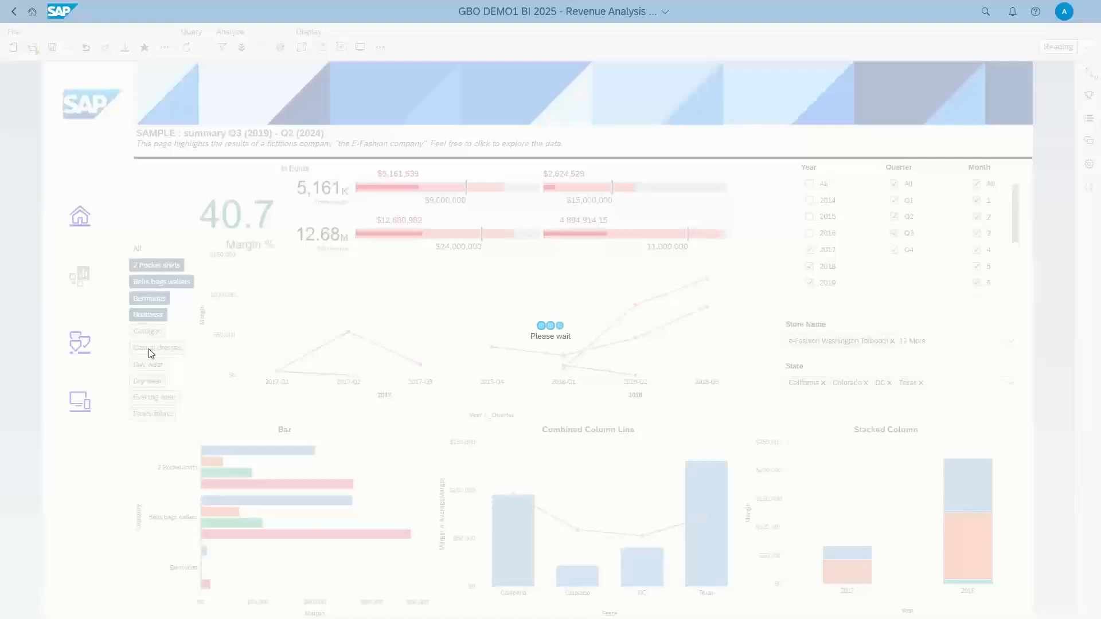
left_click(149, 350)
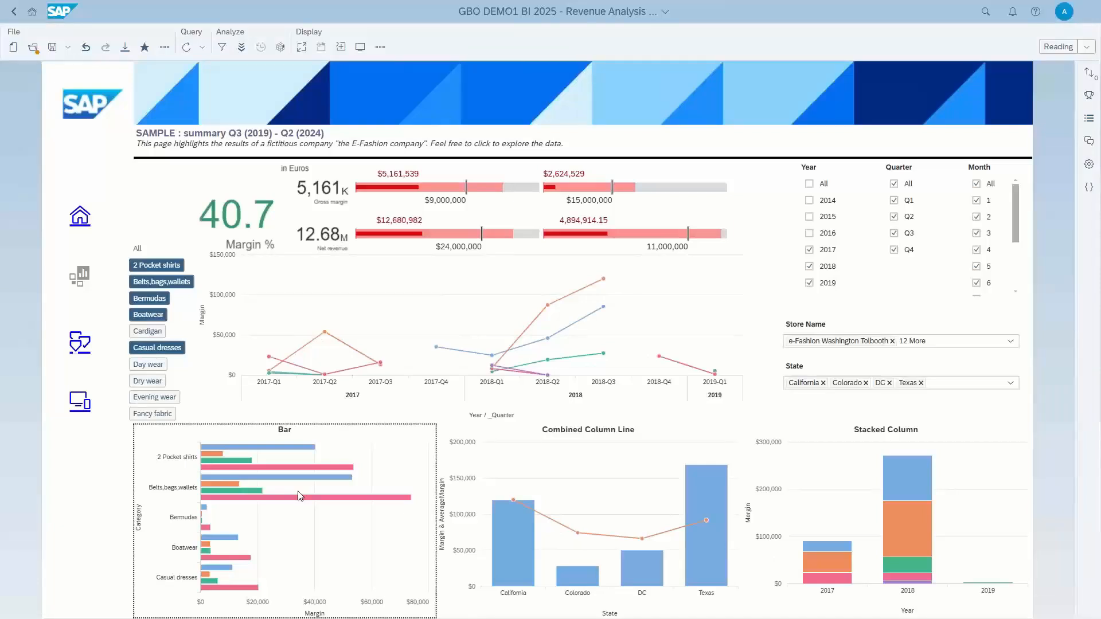
Add Florida, Illinois and Massachusetts back to the State filter and apply the selection.
left_click(1010, 384)
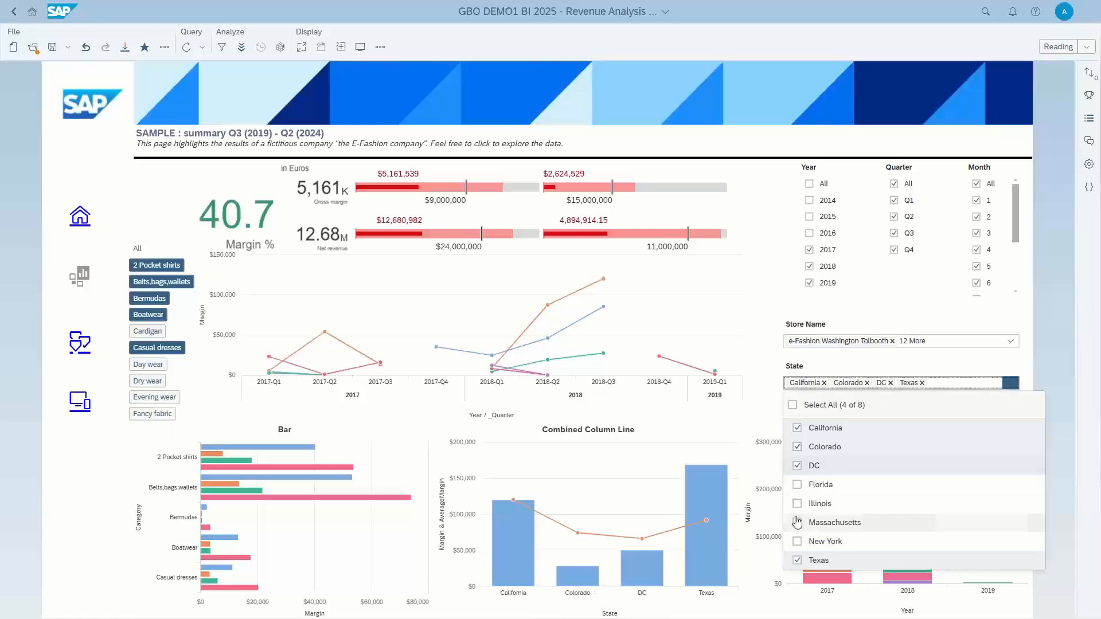
left_click(797, 485)
left_click(797, 503)
left_click(797, 522)
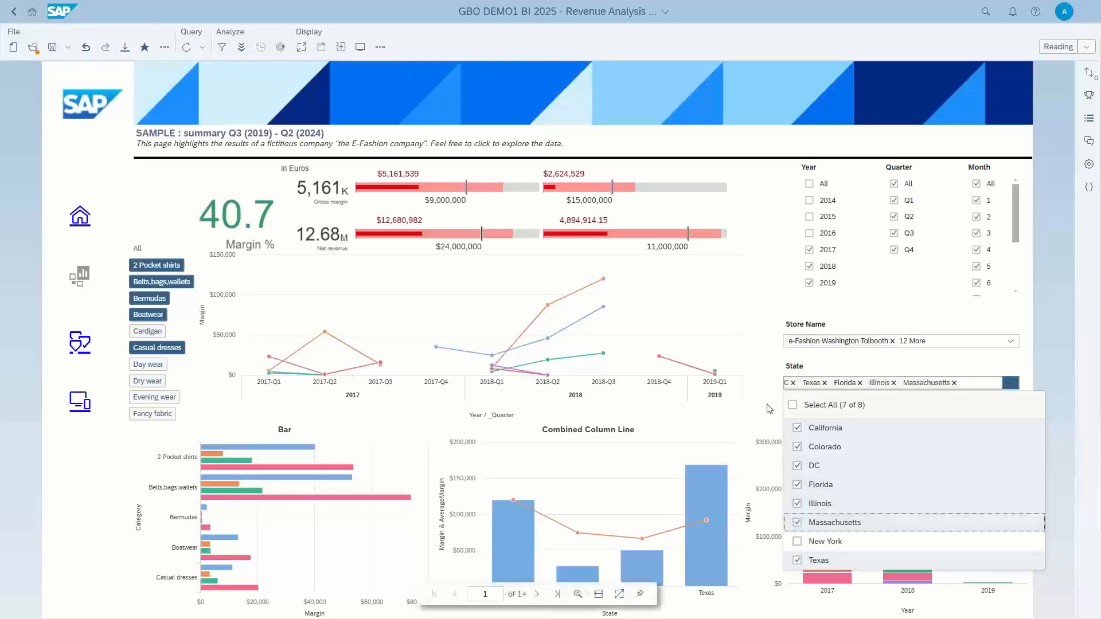
left_click(277, 466)
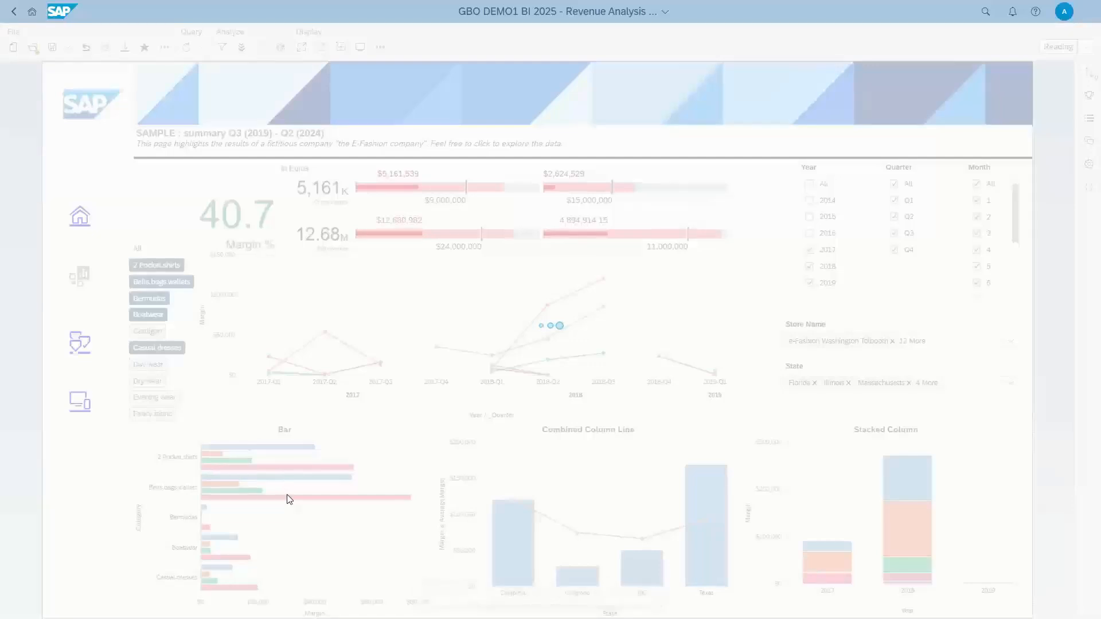
left_click(393, 470)
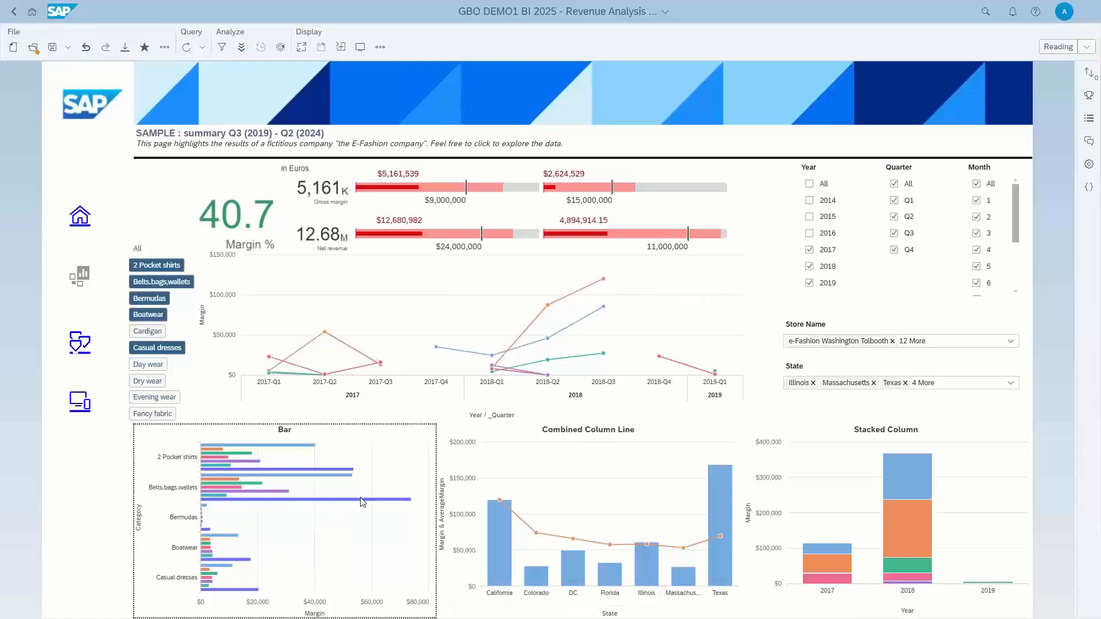
Display the linked detail of the 2 Pocket shirts 2018-Q1 point in the margin line chart and of the California column.
mouse_move(361, 504)
left_click(437, 348)
mouse_move(492, 359)
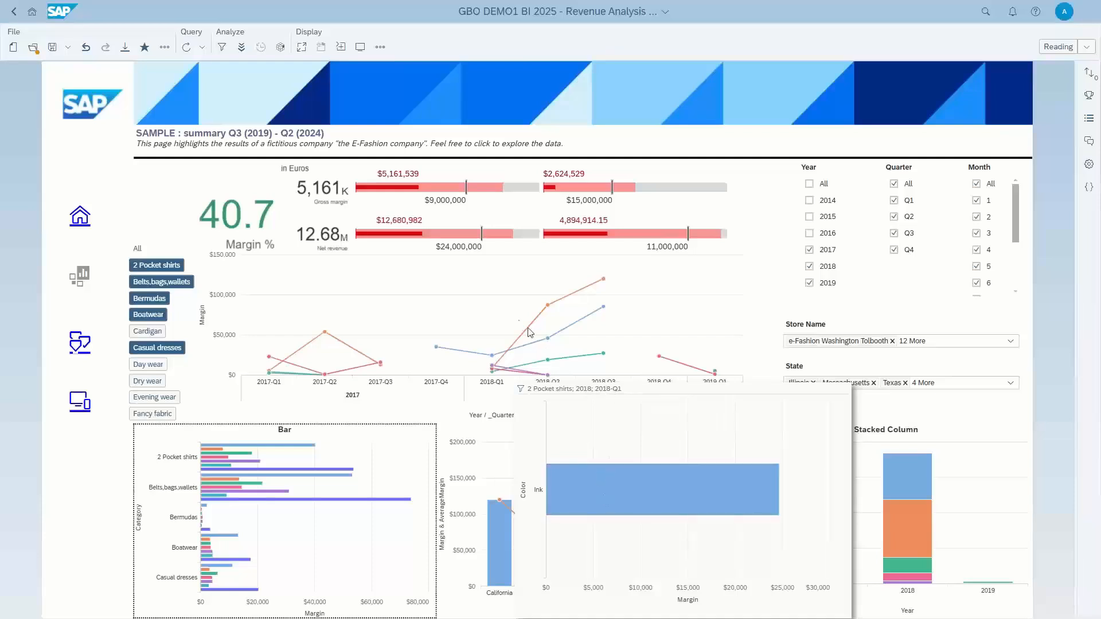
left_click(467, 313)
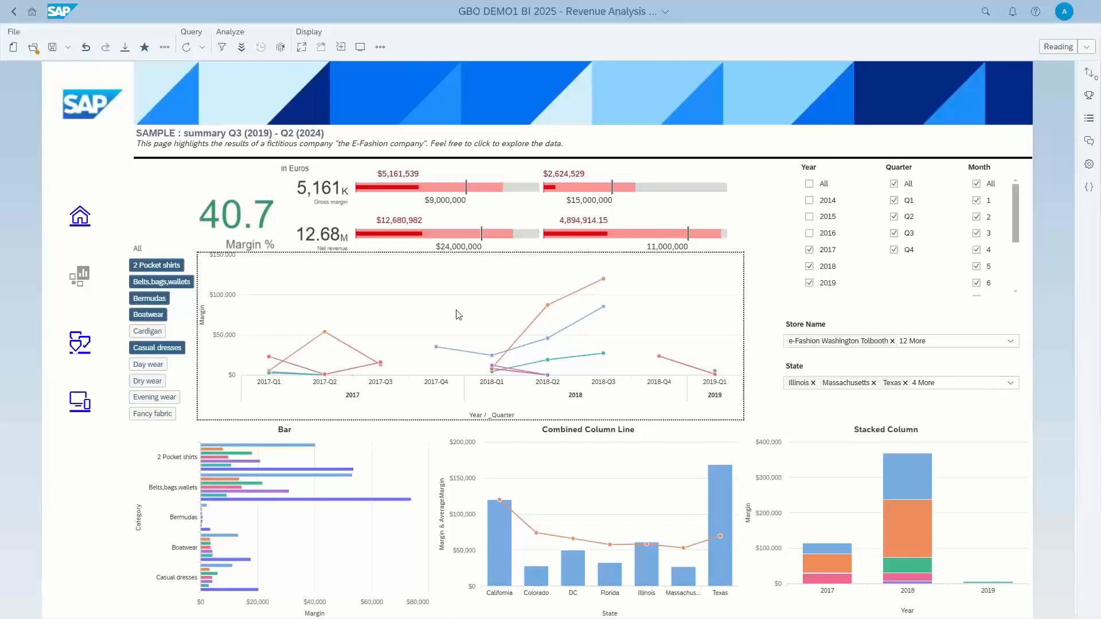
left_click(500, 525)
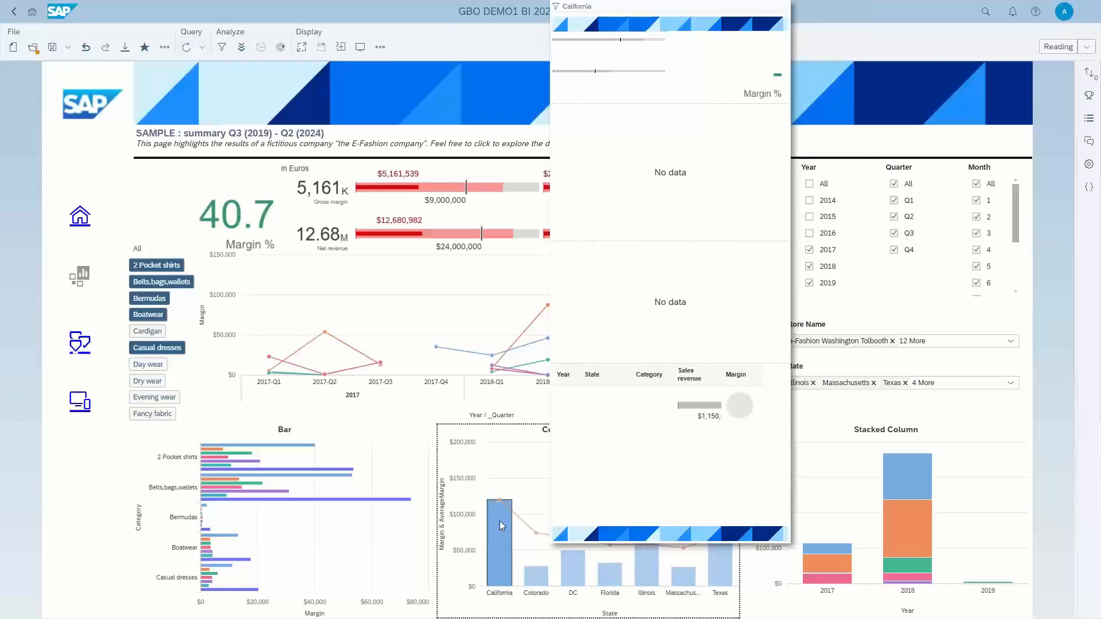
Reset the Year and product category filters to All, checking the California column's detail in between.
left_click(808, 183)
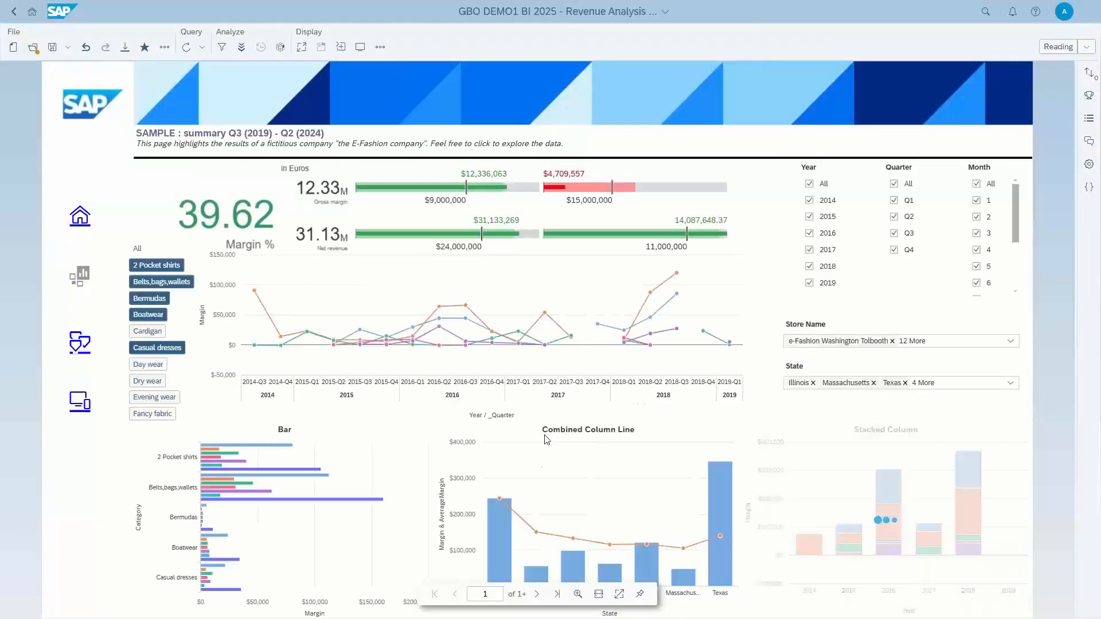
left_click(499, 526)
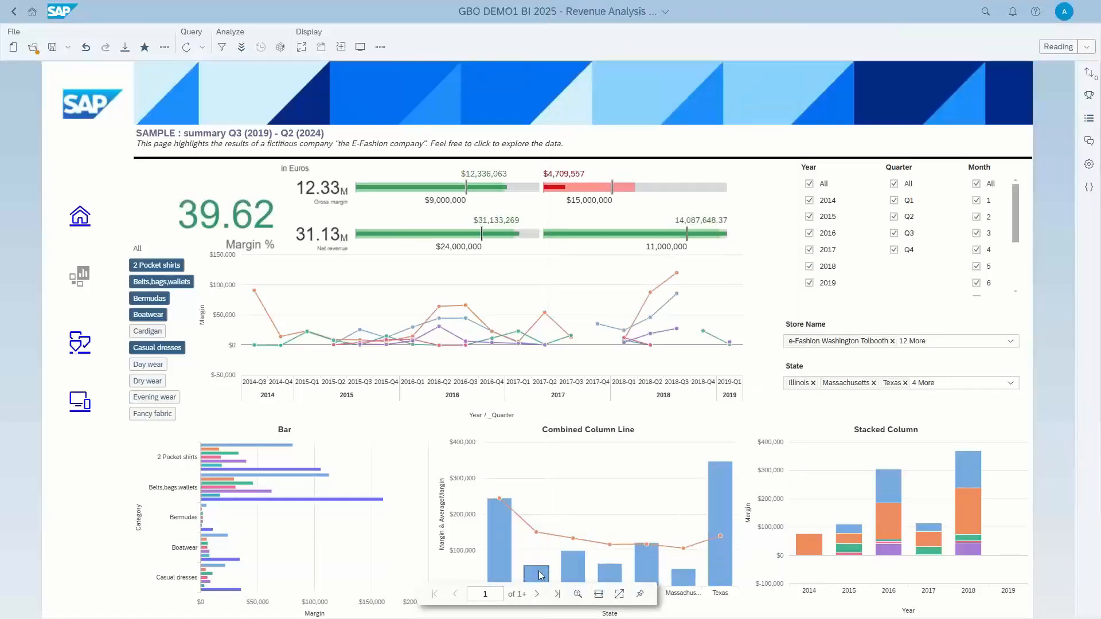
mouse_move(539, 575)
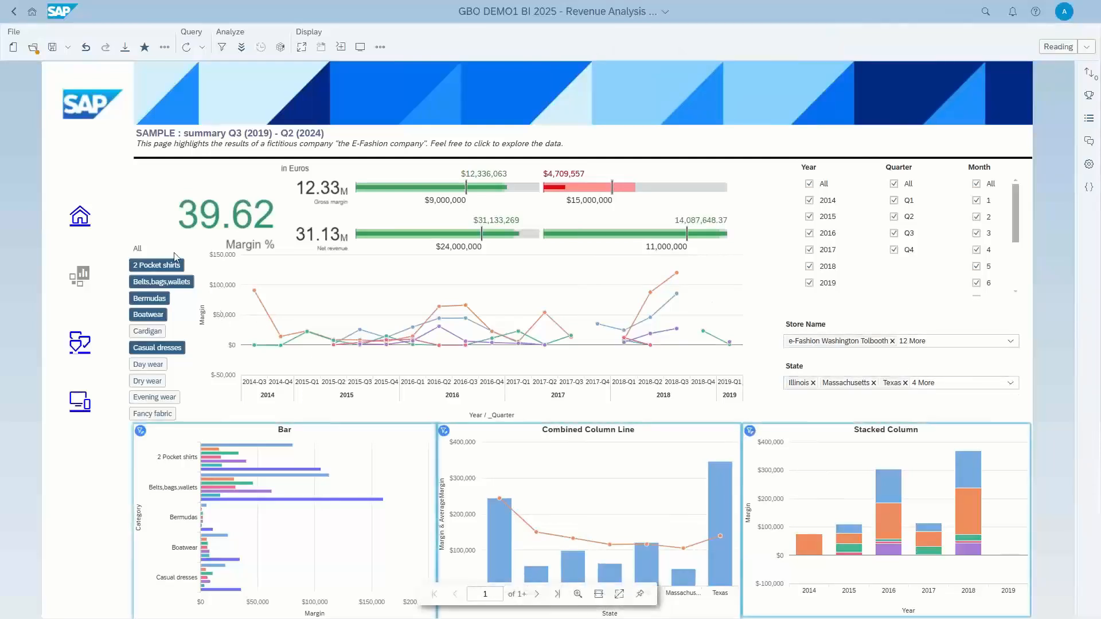
left_click(137, 248)
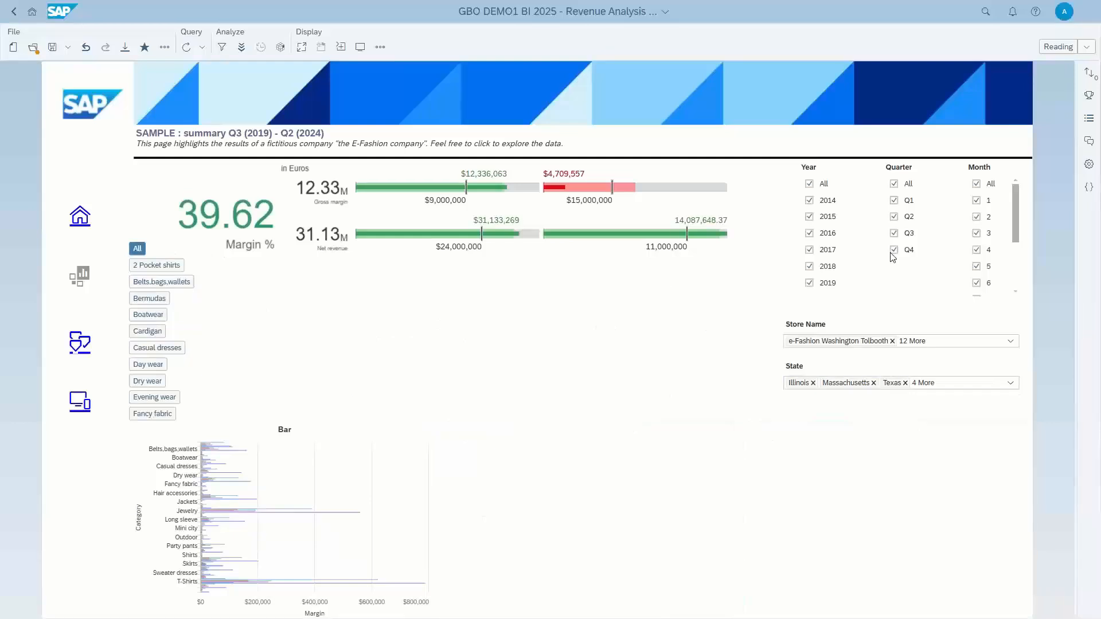
Display the linked detail report for the Texas column and examine its margin charts and sales table.
left_click(717, 485)
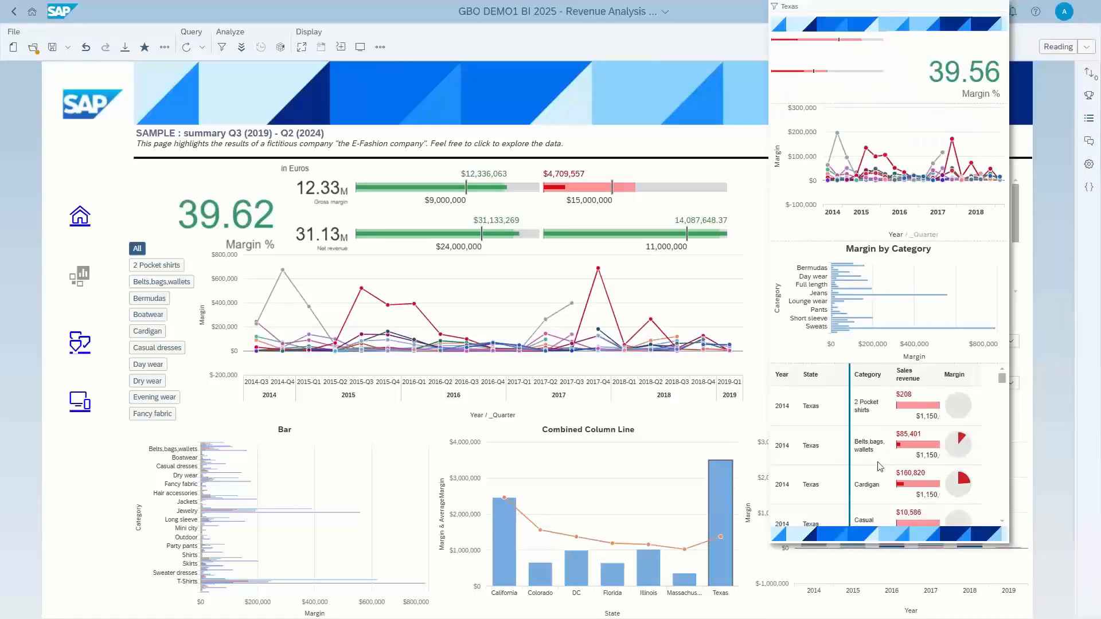
scroll(903, 417, "down", 5)
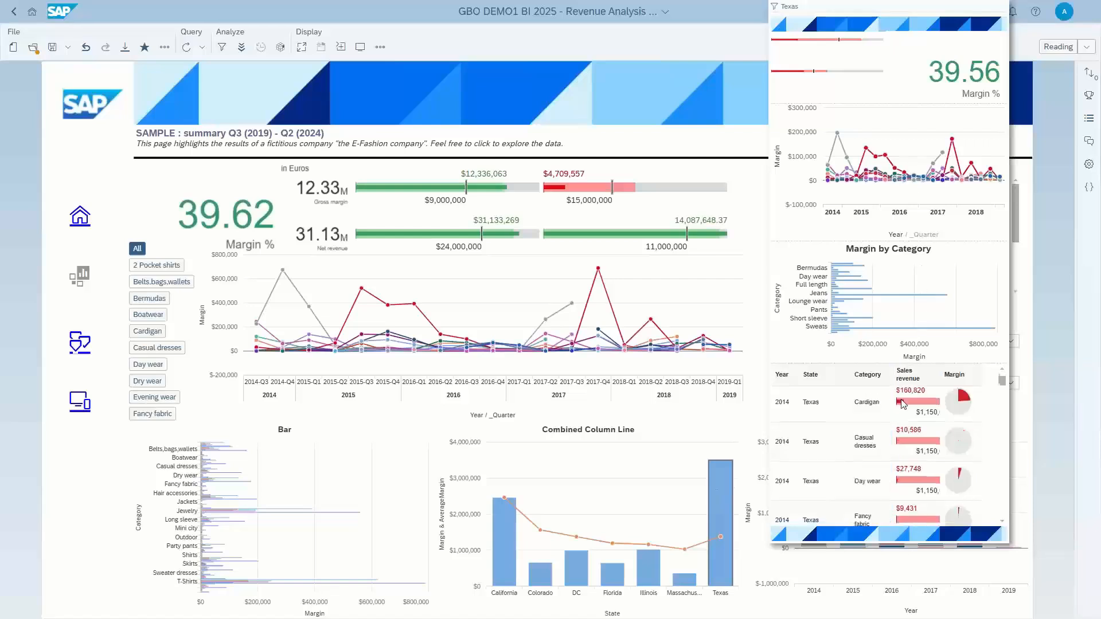
scroll(904, 415, "up", 4)
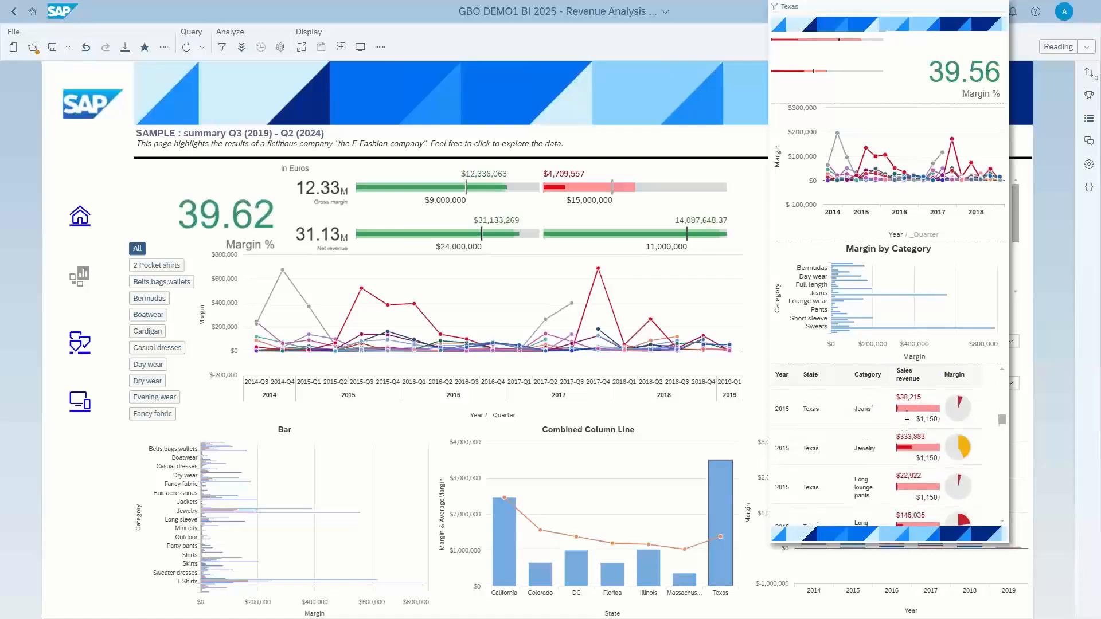
scroll(906, 414, "up", 3)
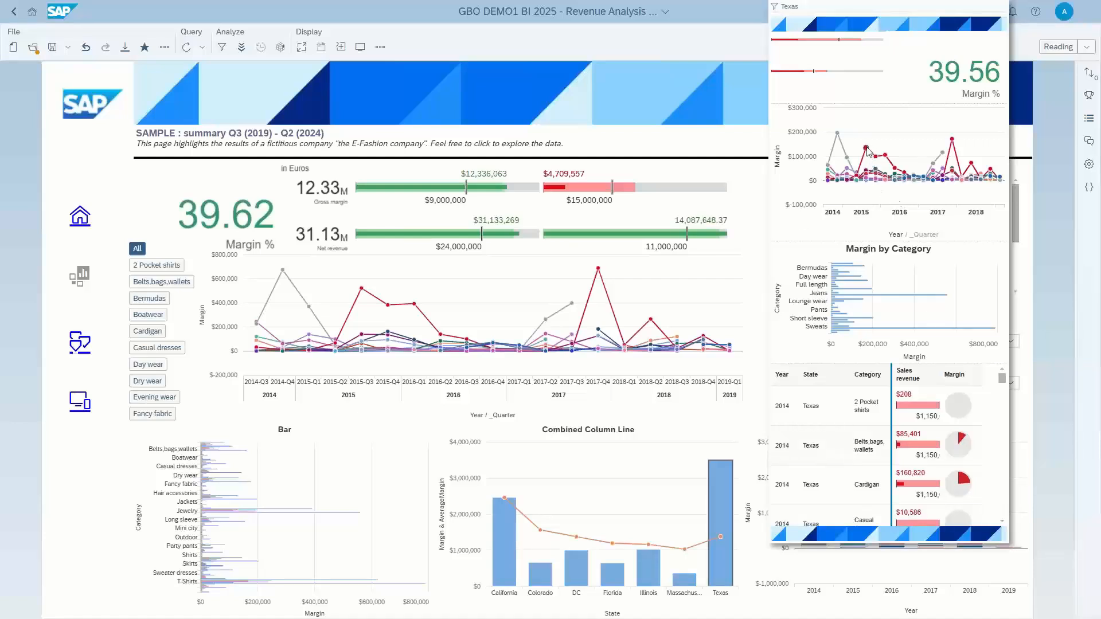
mouse_move(866, 152)
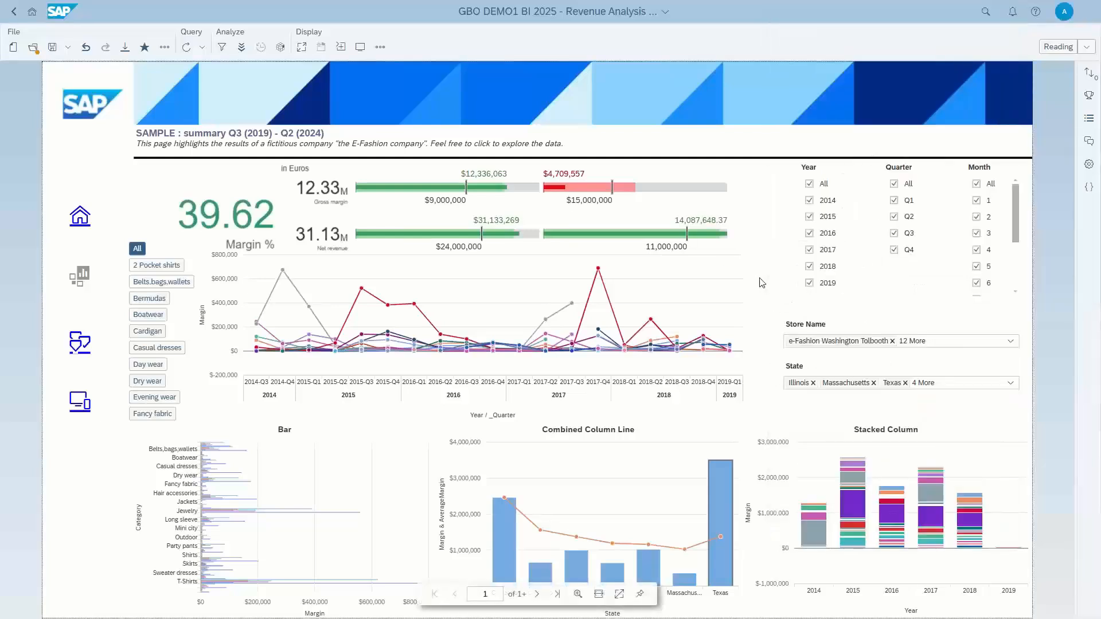
Open the Product Listing report, dismiss the partial-result notice and browse the sales table.
left_click(77, 347)
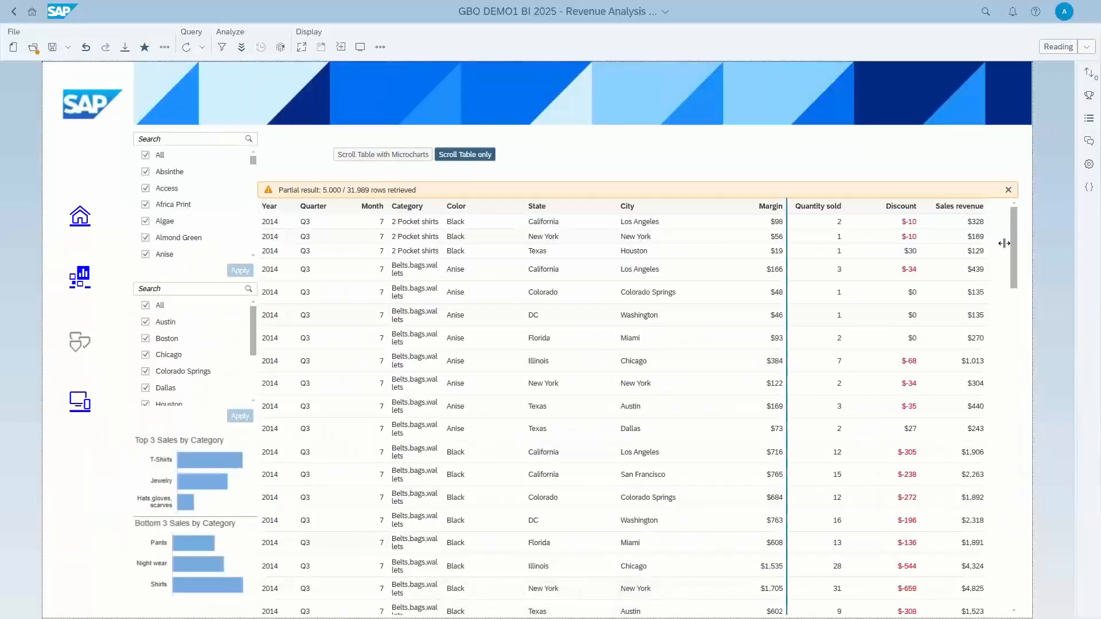
left_click(1008, 191)
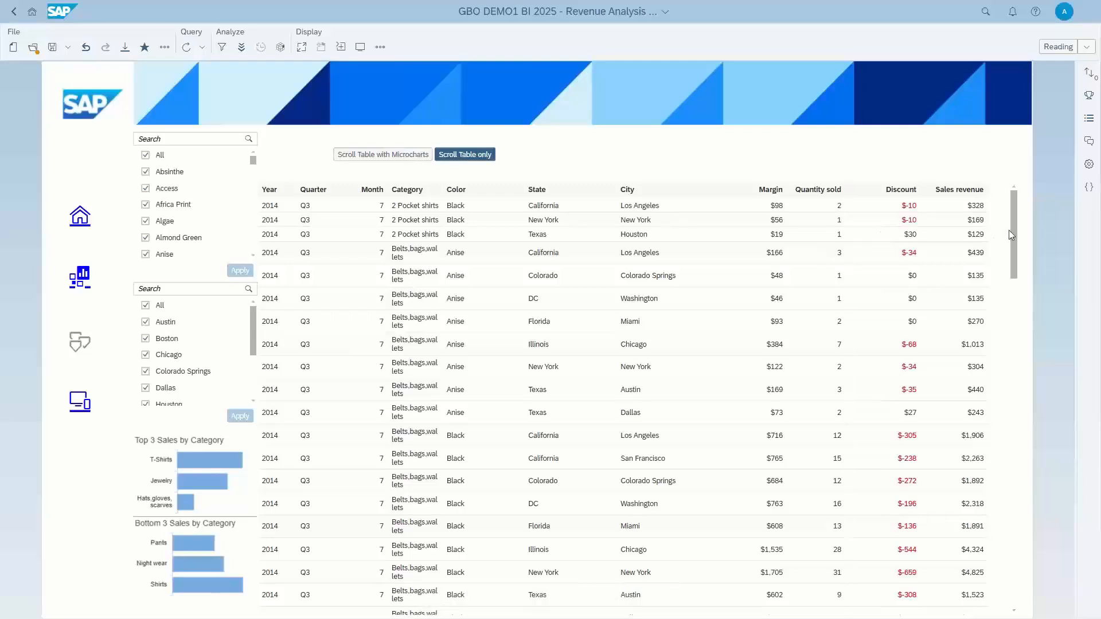
scroll(1013, 241, "down", 1)
scroll(1013, 247, "down", 15)
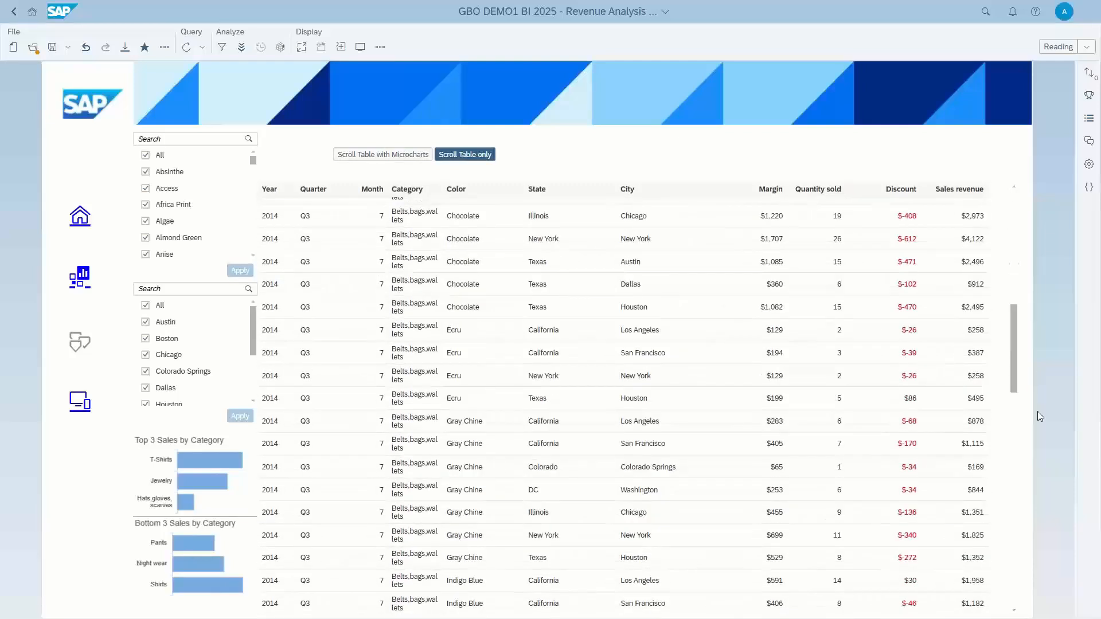
scroll(1010, 215, "up", 15)
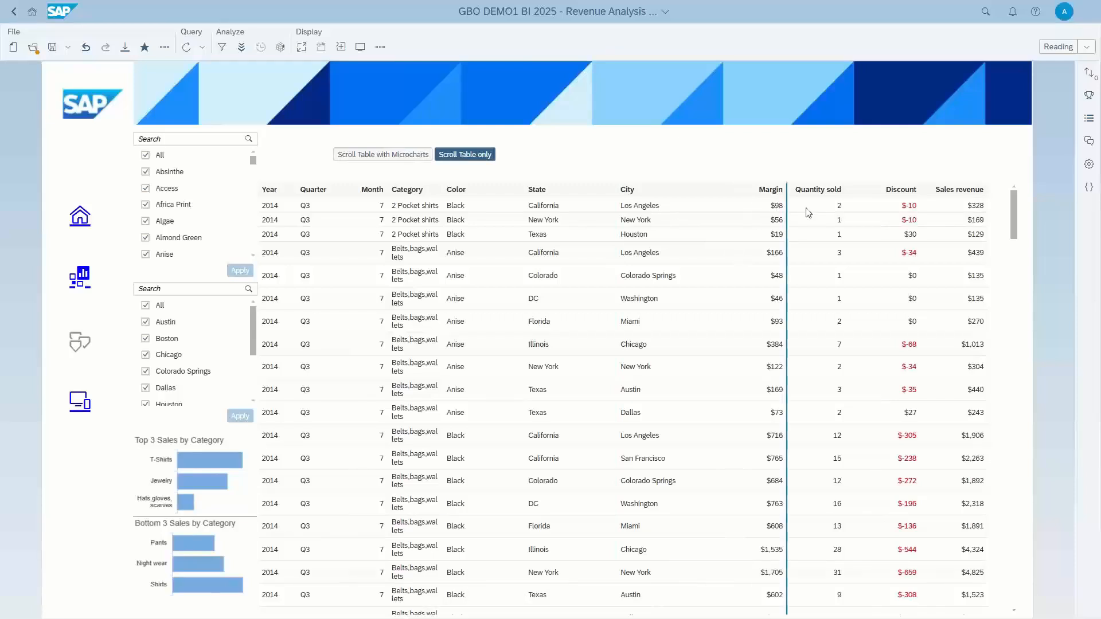
Show the Scroll Table with Microcharts view, browse its rows and dismiss the partial-result notice.
left_click(413, 155)
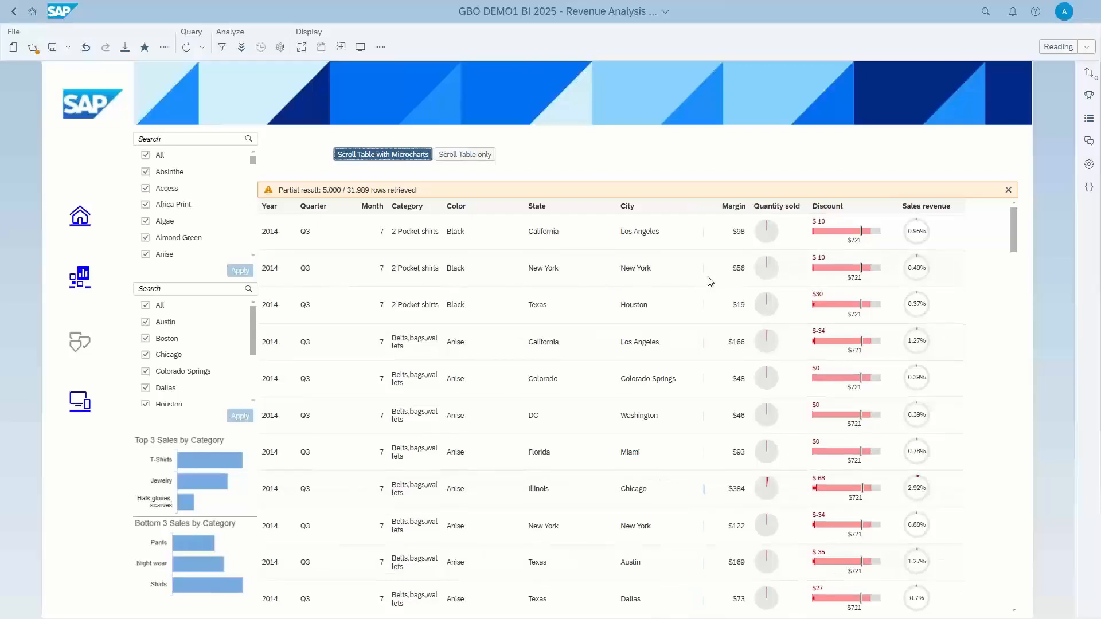
scroll(710, 281, "down", 5)
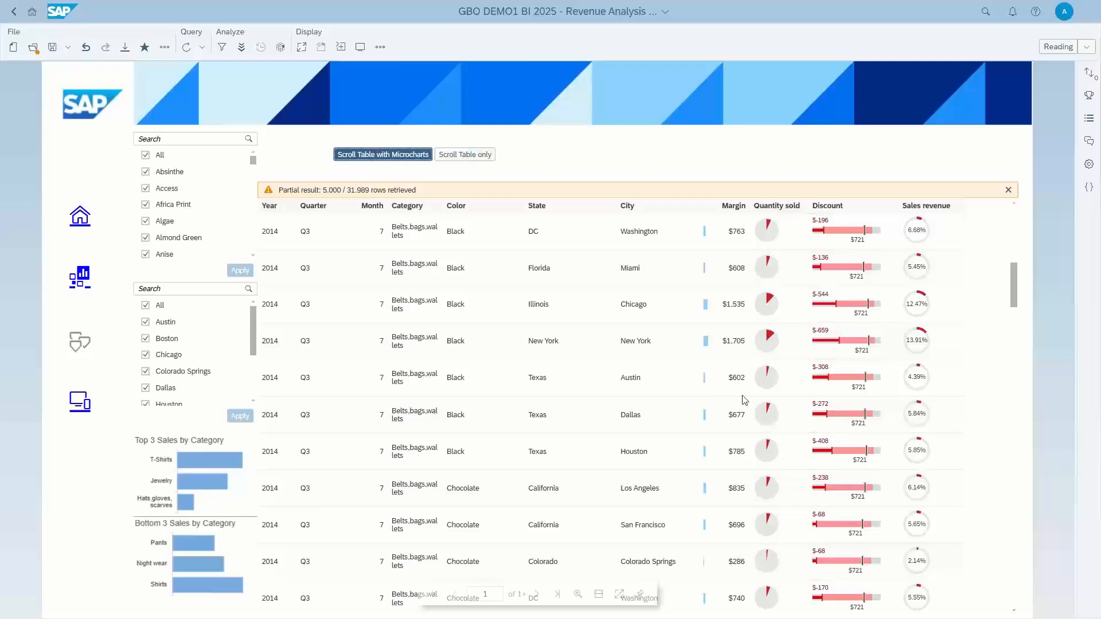
scroll(863, 381, "up", 1)
scroll(863, 381, "down", 3)
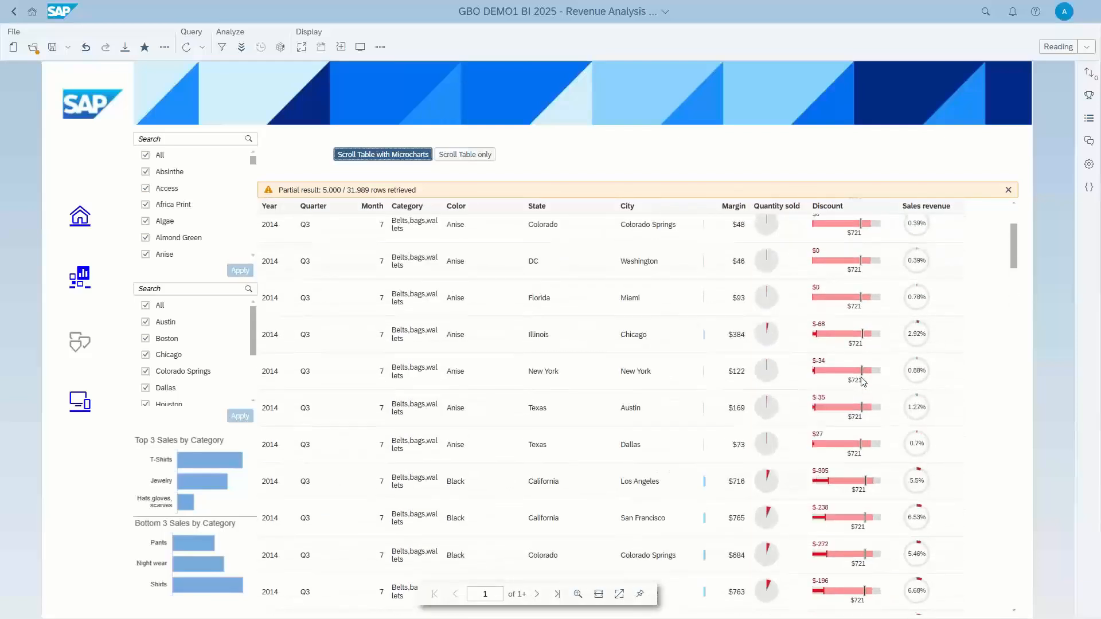
scroll(863, 381, "down", 5)
left_click(1007, 190)
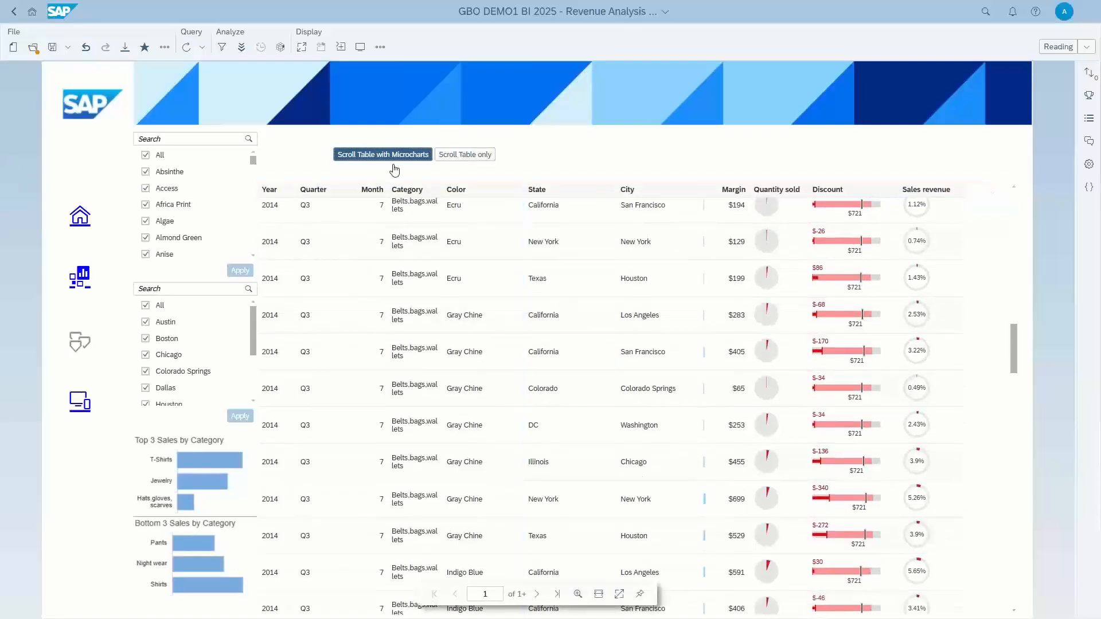
Toggle the product listing between its plain and microchart tables, ending on Scroll Table only.
left_click(472, 156)
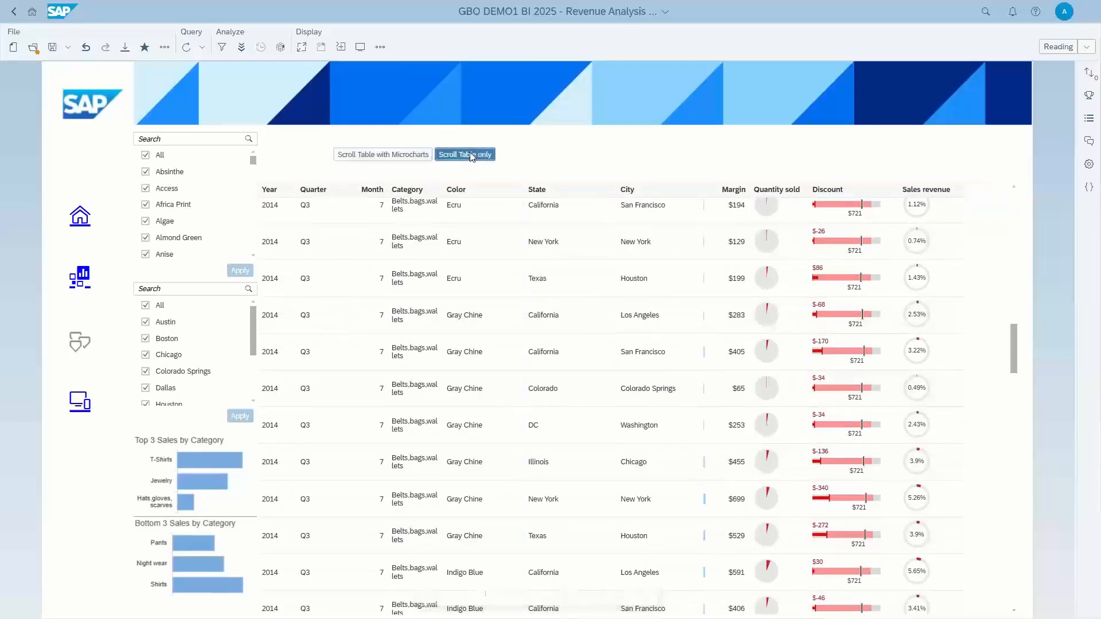
left_click(383, 155)
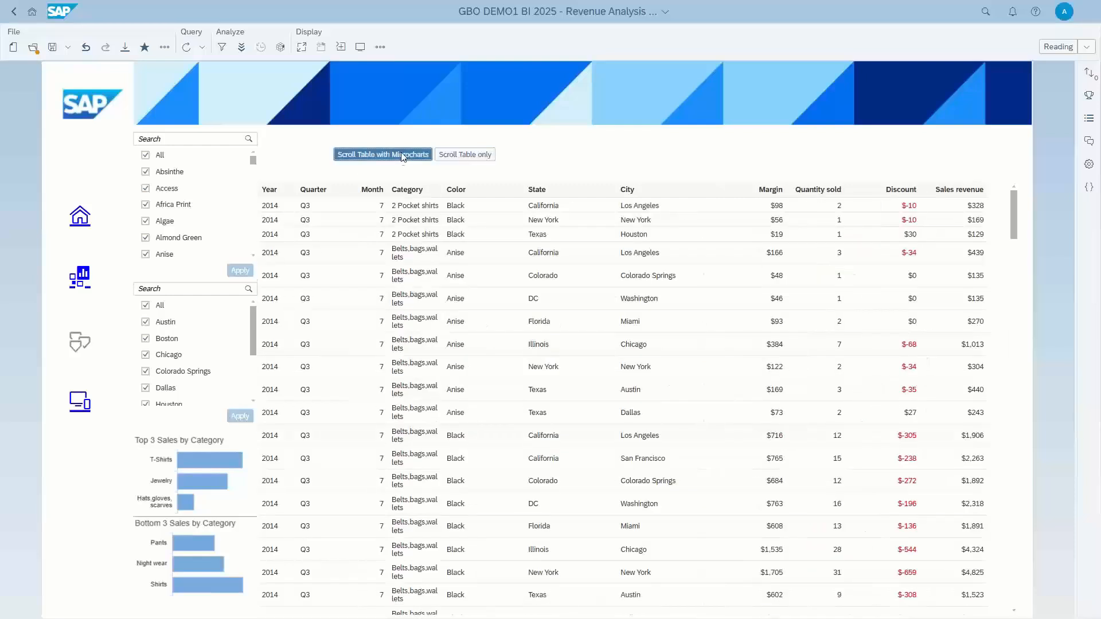
left_click(460, 156)
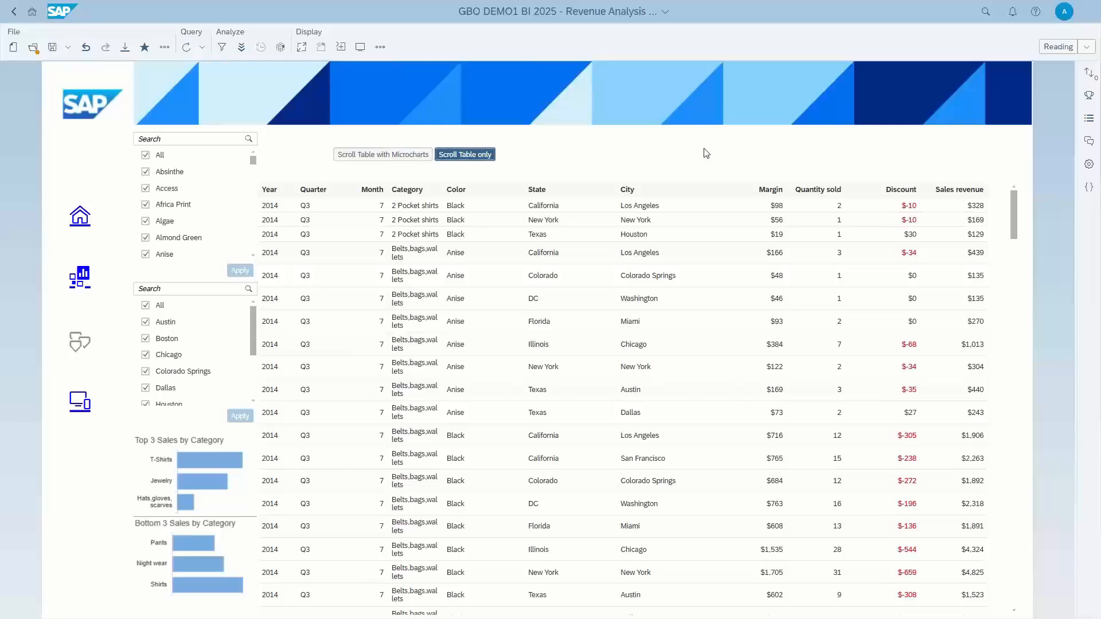
Open the Mobile report, close the error dialog, browse its sales table and display the Illinois bar's linked detail.
left_click(84, 401)
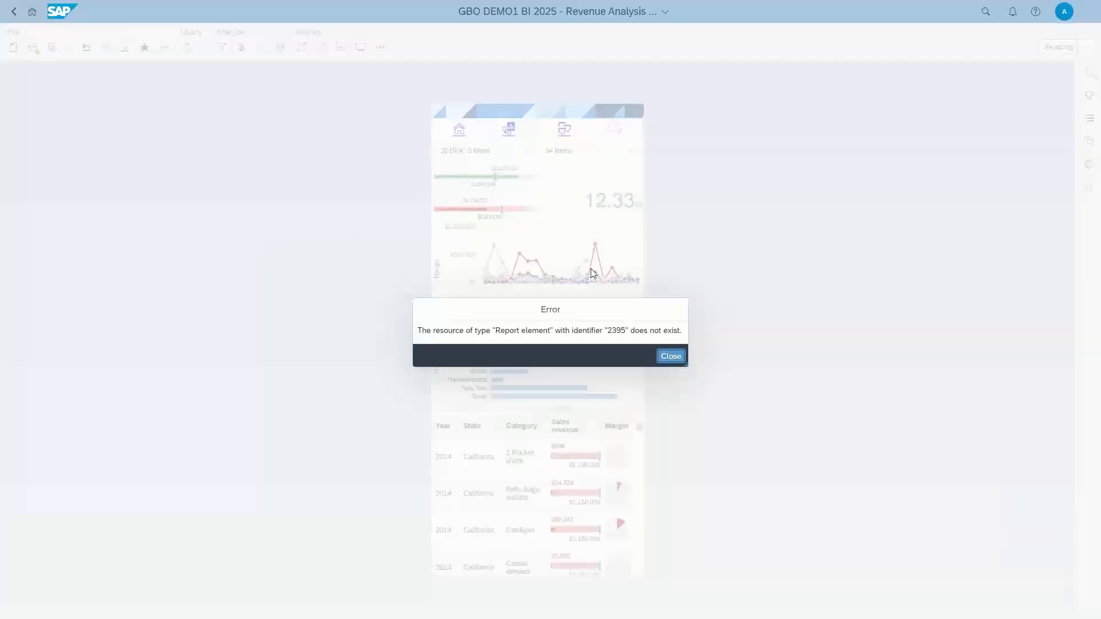
left_click(678, 359)
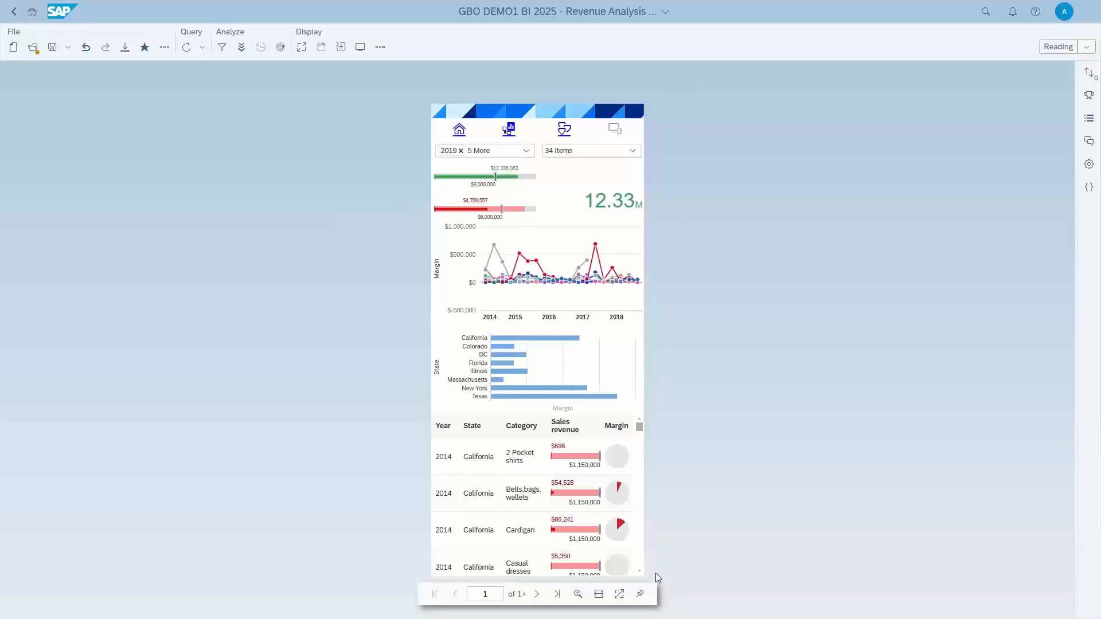
scroll(575, 428, "down", 3)
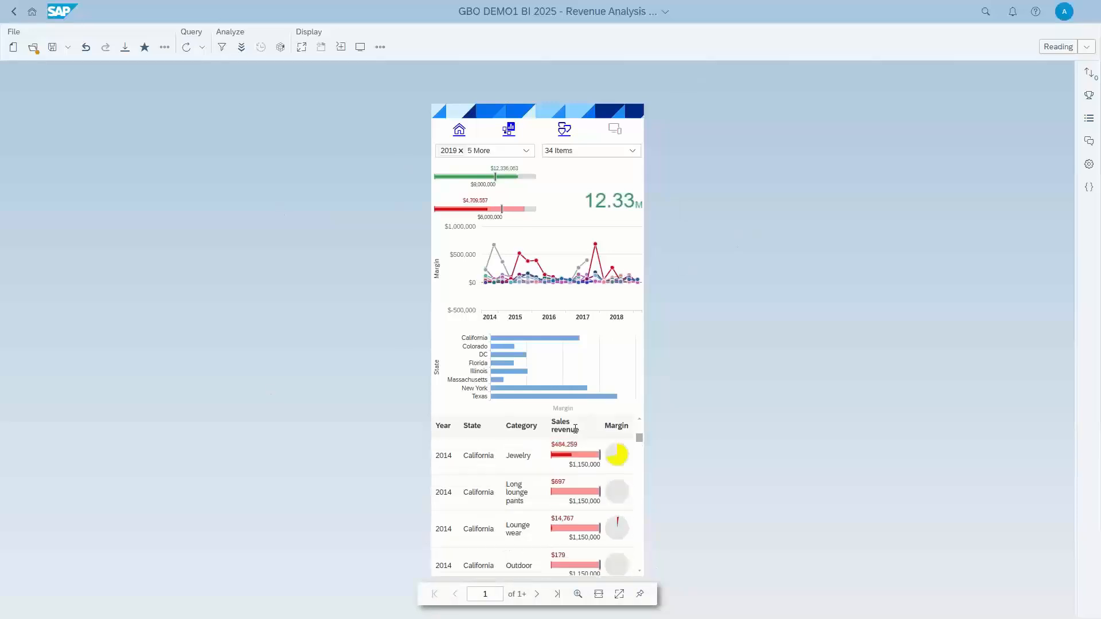
scroll(575, 429, "down", 10)
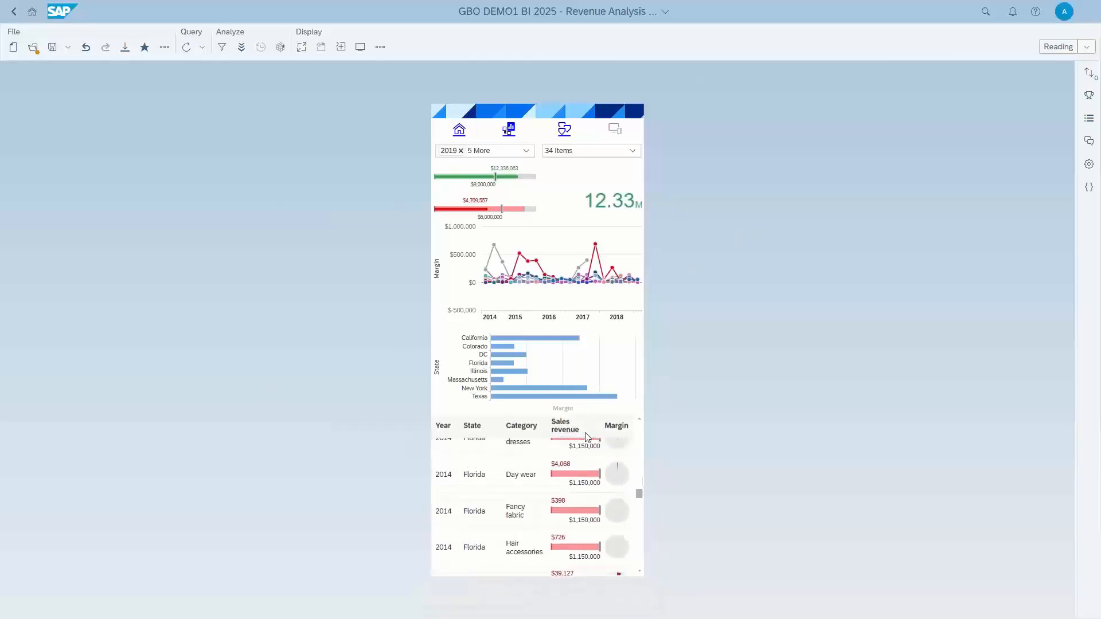
scroll(588, 436, "up", 10)
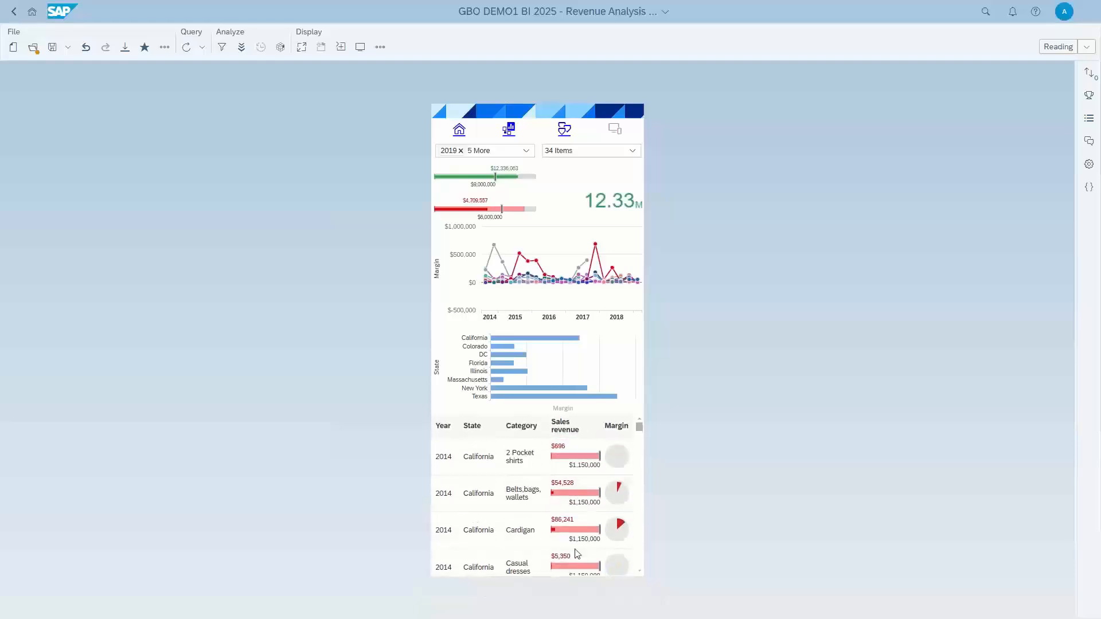
left_click(509, 371)
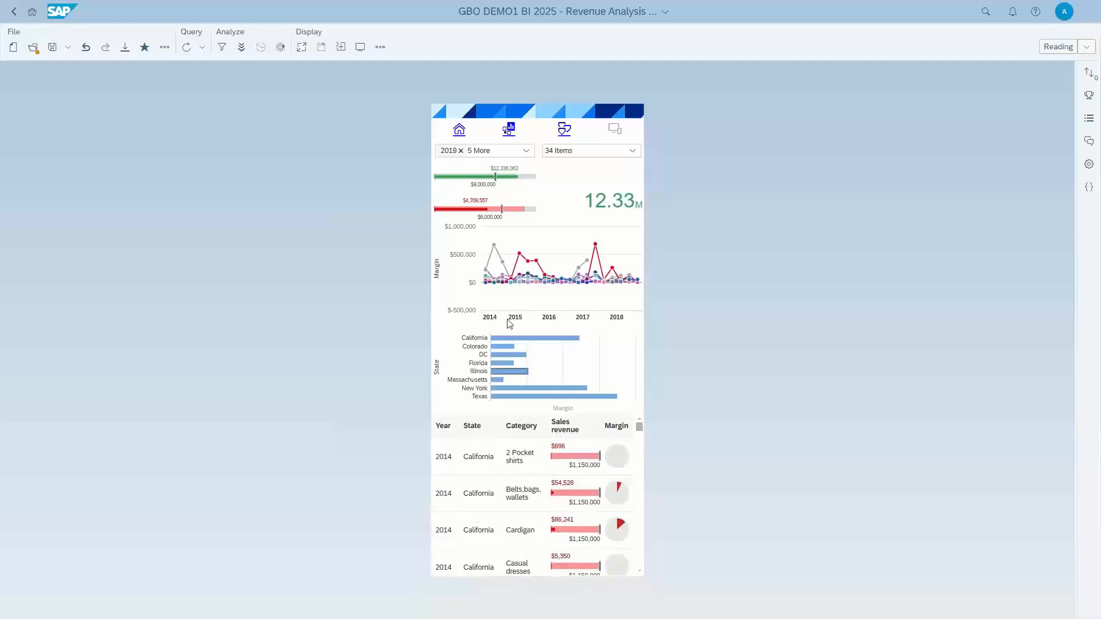
Return to the Dashboard report through the Summary page and export it as WIDX after reviewing the Excel, PDF, HTML, TXT and CSV formats.
left_click(462, 141)
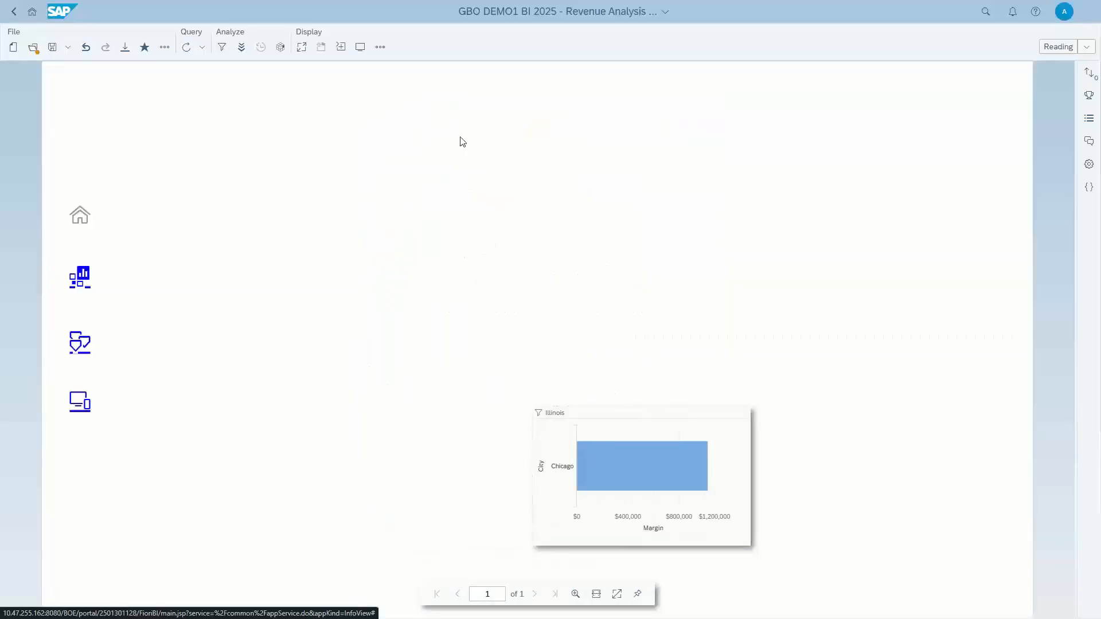
left_click(83, 277)
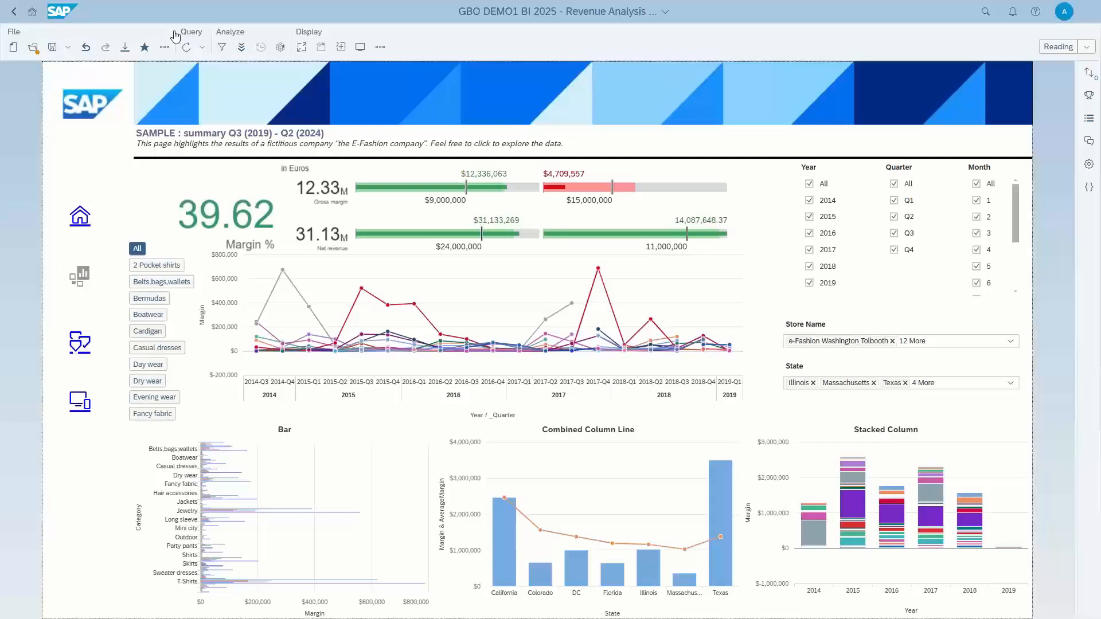
left_click(124, 48)
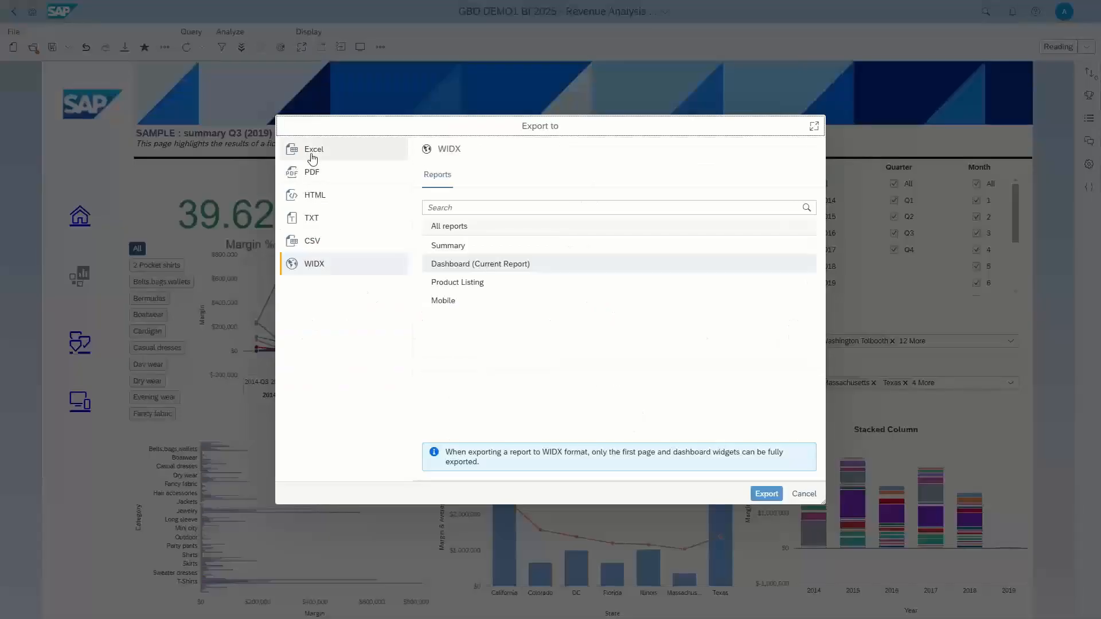
left_click(321, 153)
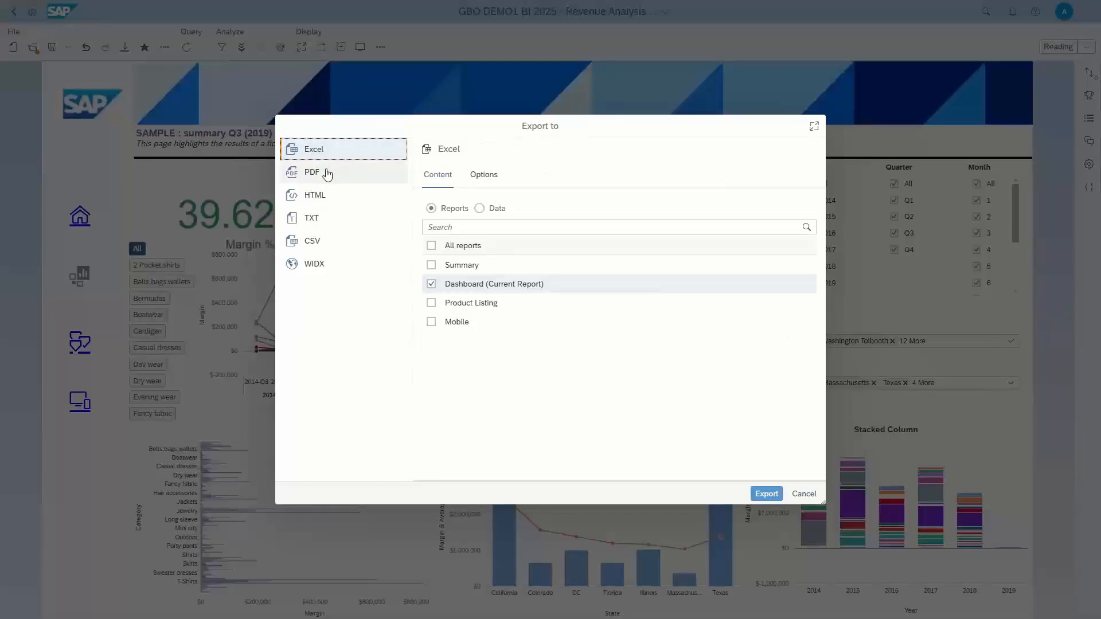
left_click(323, 173)
left_click(320, 196)
left_click(323, 216)
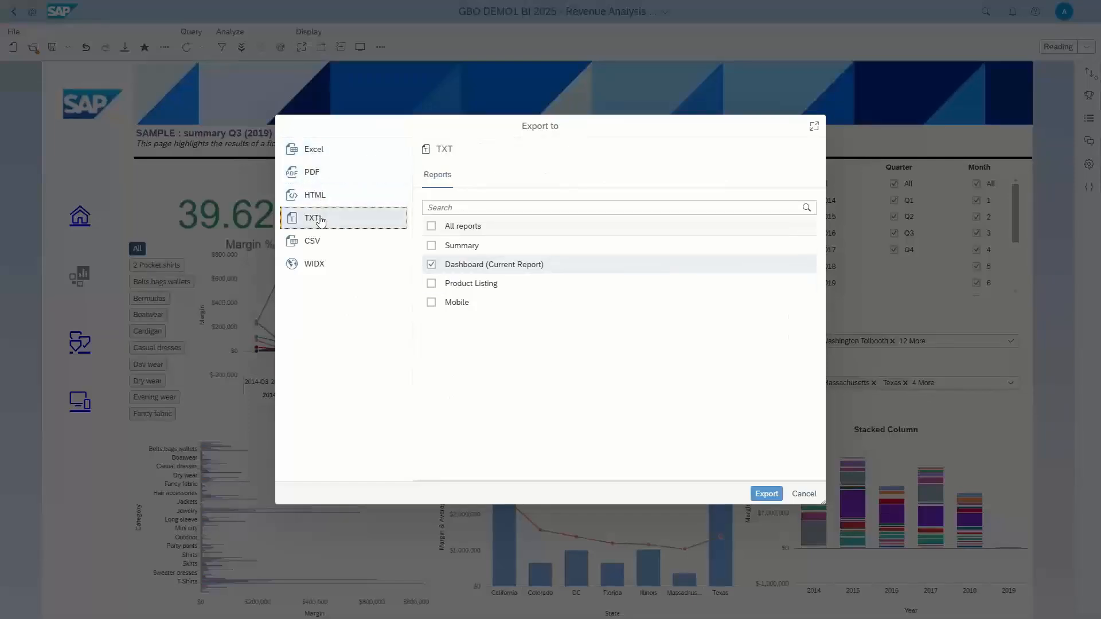
left_click(316, 239)
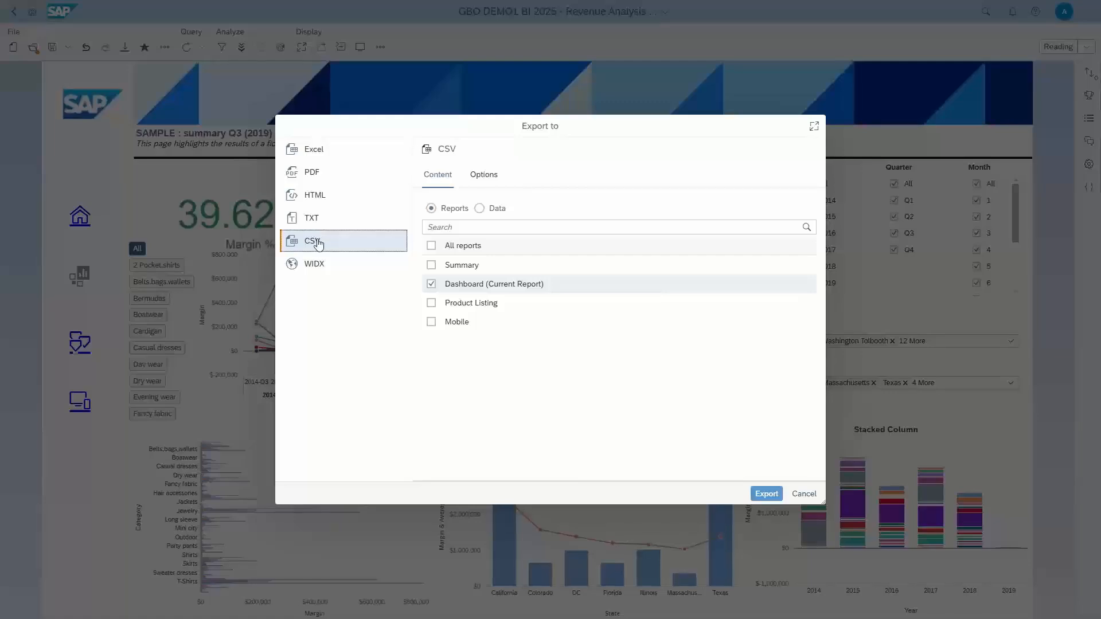
left_click(314, 265)
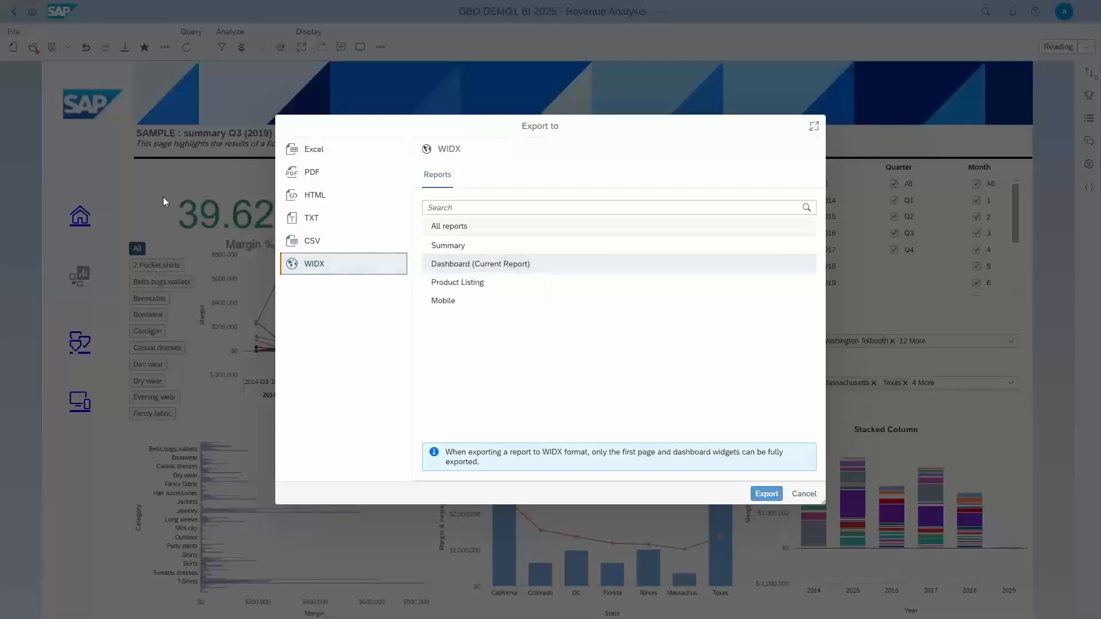
left_click(772, 493)
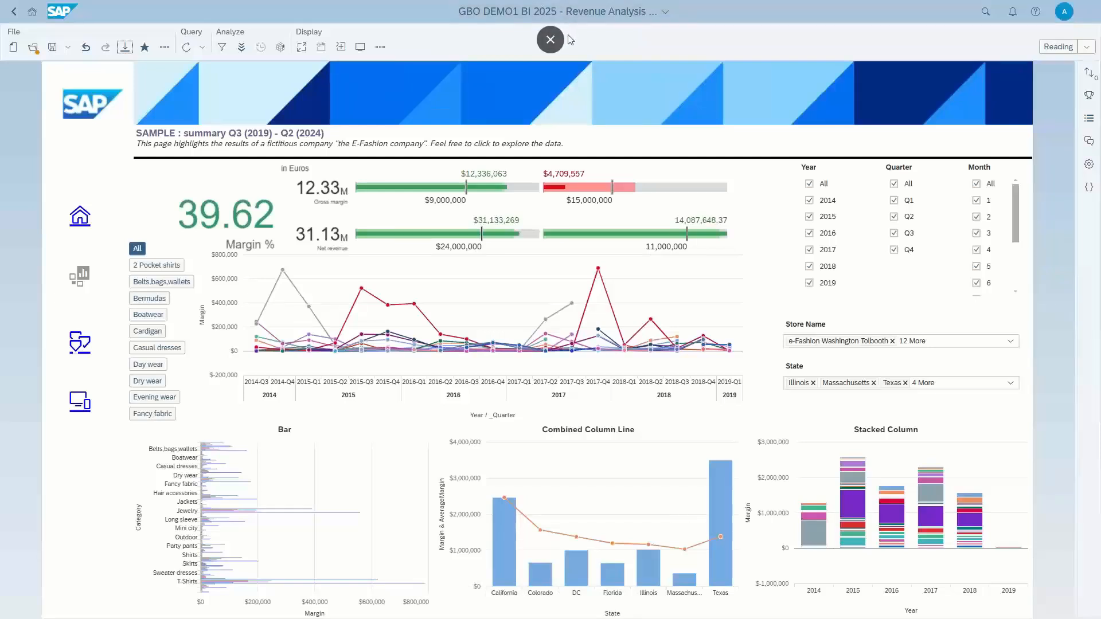
Leave full screen, keep the blocked Revenue Analysis Dashboard WIDX zip download and show it in its folder.
left_click(558, 39)
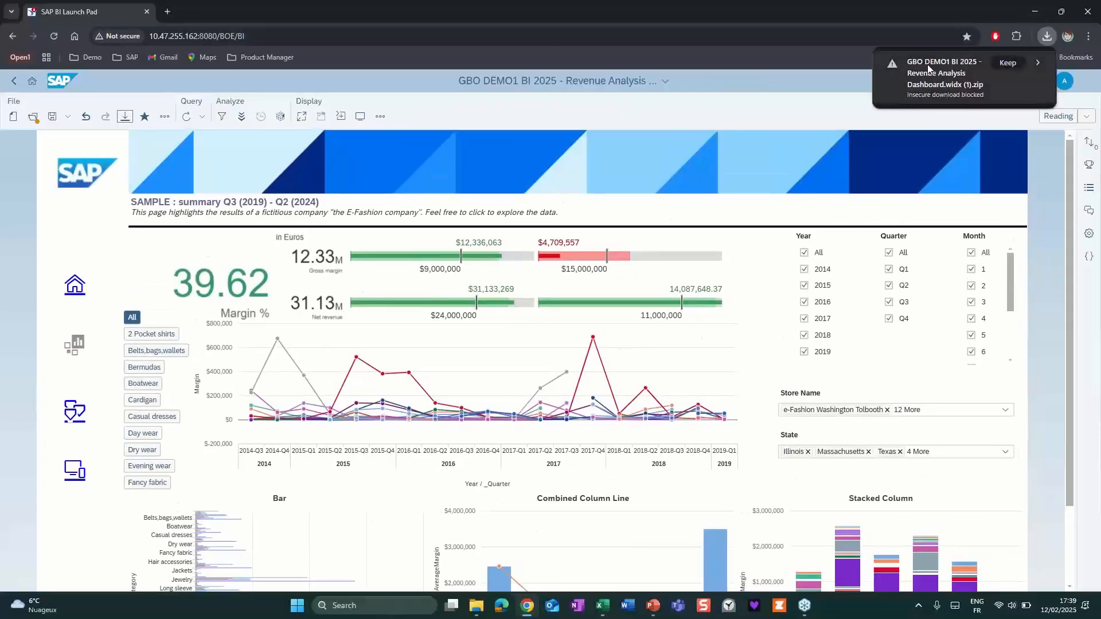
left_click(1008, 63)
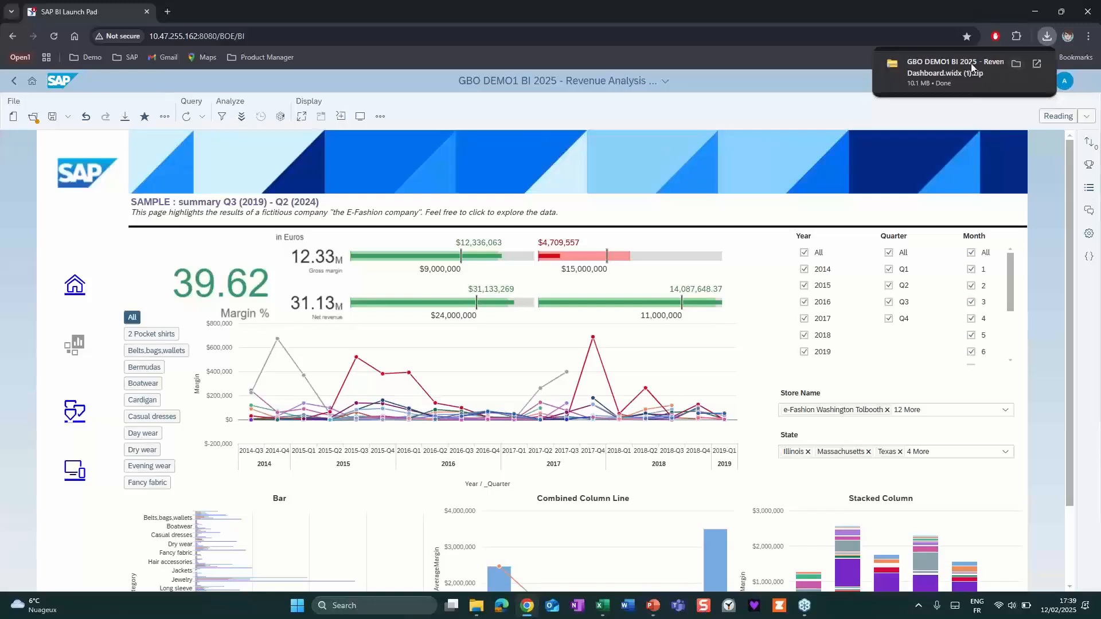
left_click(1012, 63)
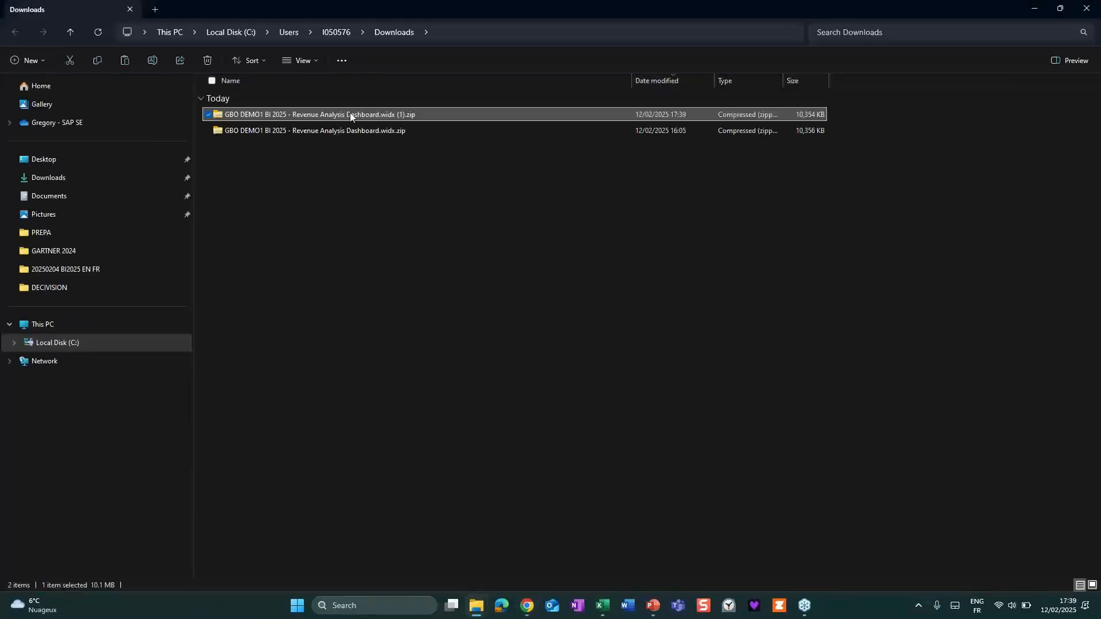
Switch to the 20250212 BI2025 folder and view the contents of GBO DEMO1 BI 2025 - Listing.widx.zip.
mouse_move(477, 613)
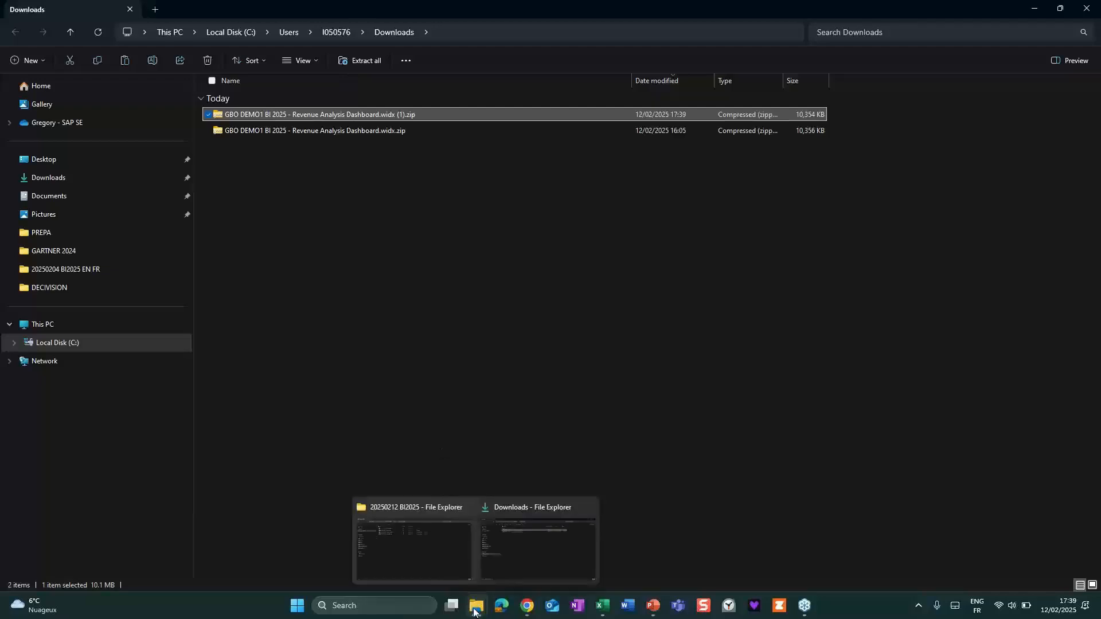
left_click(428, 563)
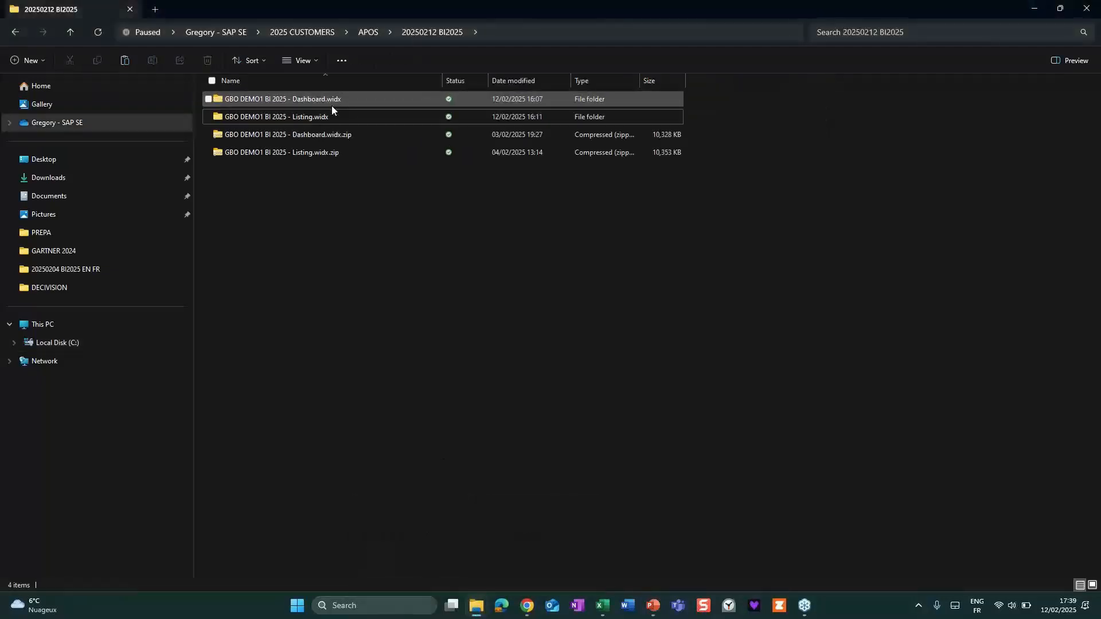
left_click(343, 137)
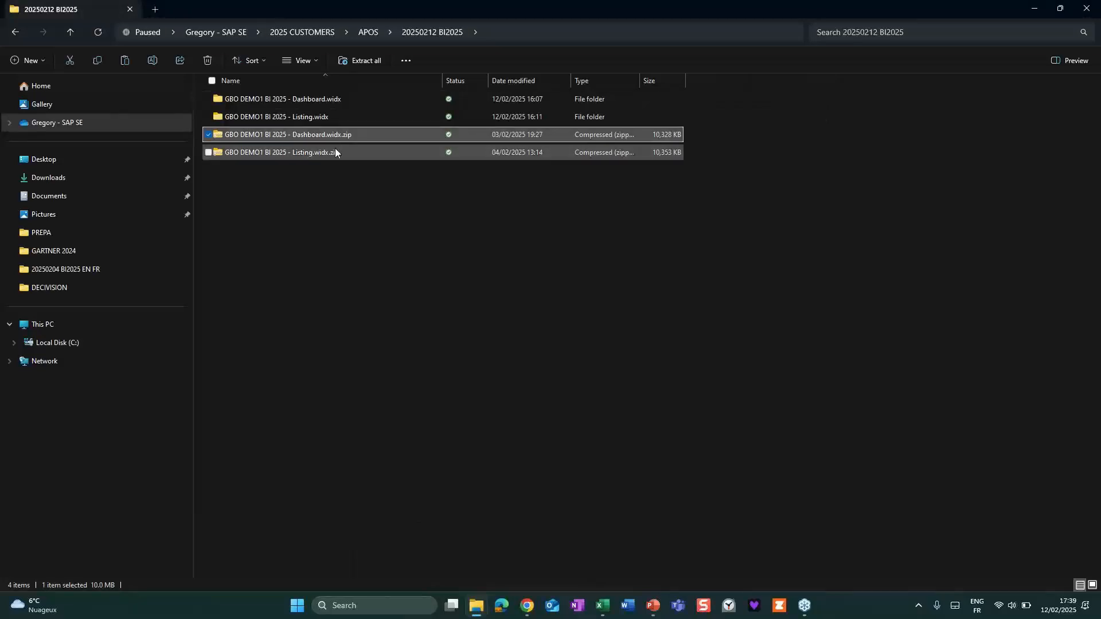
left_click(328, 153)
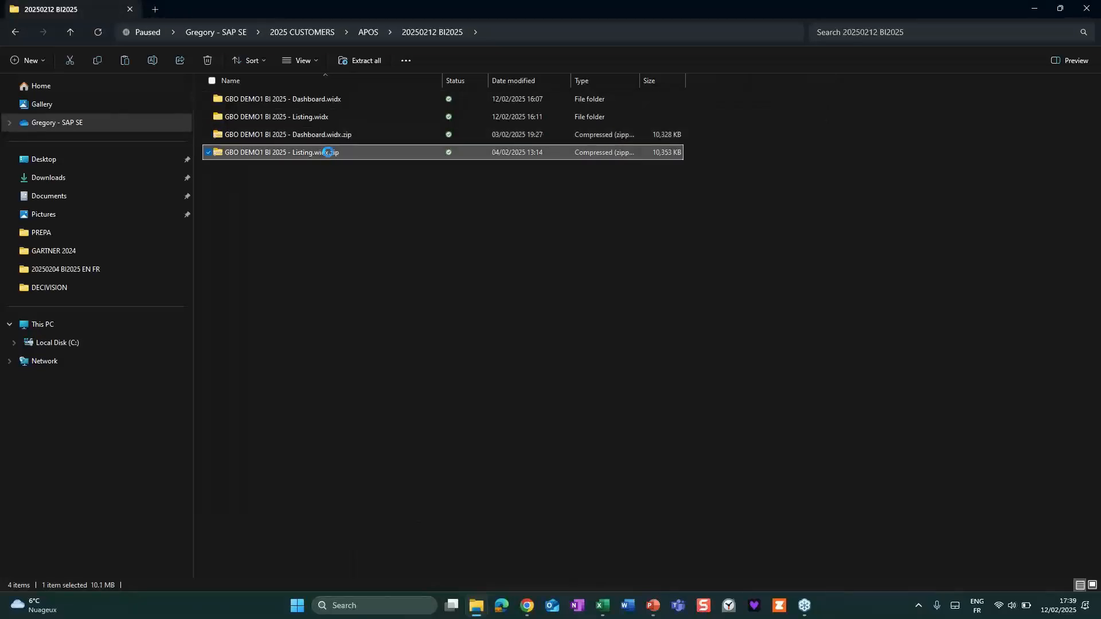
double_click(328, 153)
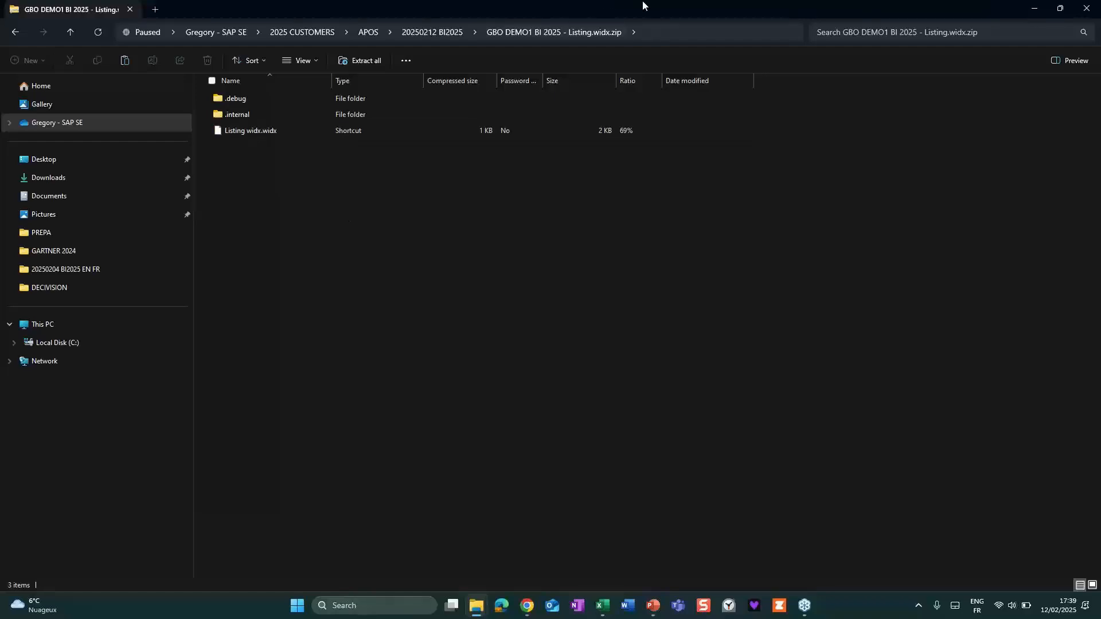
Return to the 20250212 BI2025 folder and open the GBO DEMO1 BI 2025 - Dashboard.widx folder.
left_click(444, 31)
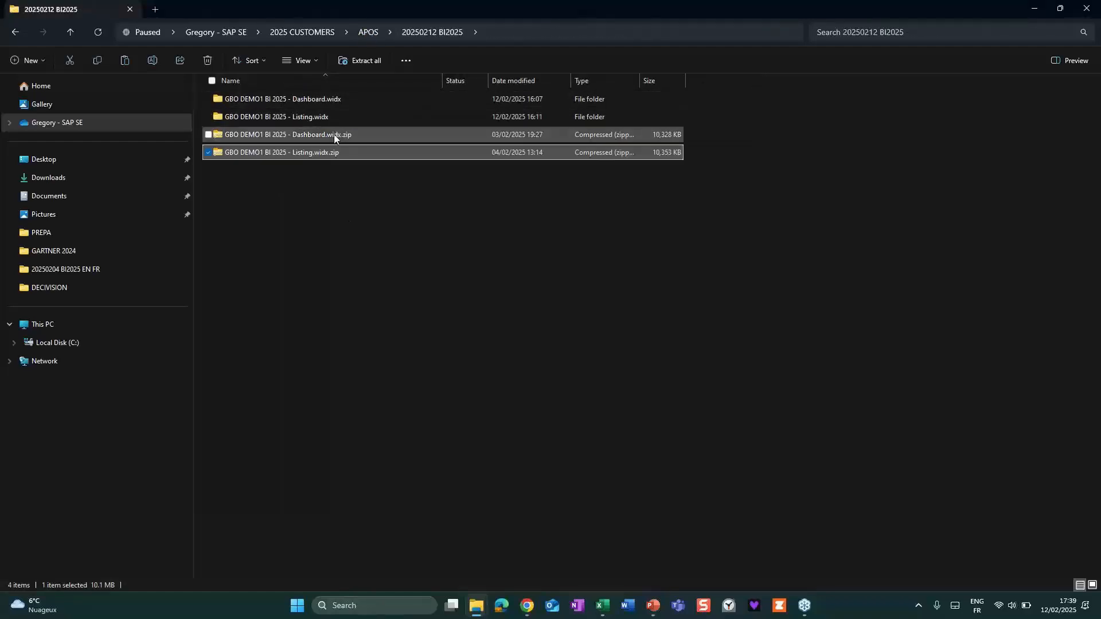
left_click(313, 99)
double_click(312, 98)
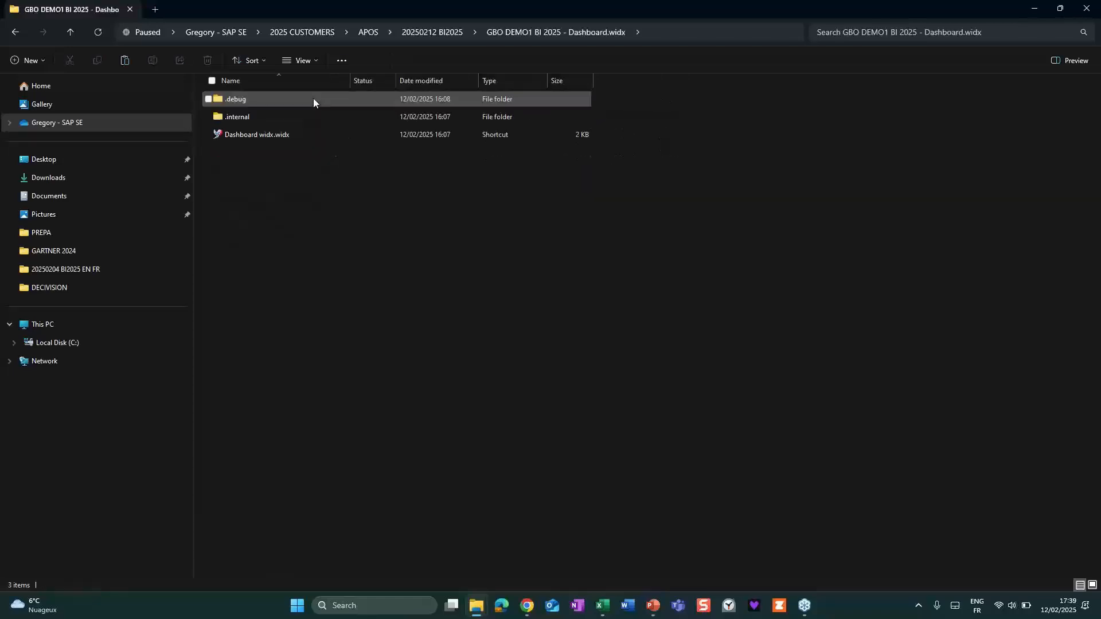
Open Dashboard widx.widx despite the security warning and filter its charts to Evening wear, T-Shirts, 2 Pocket shirts and Shirts.
double_click(277, 135)
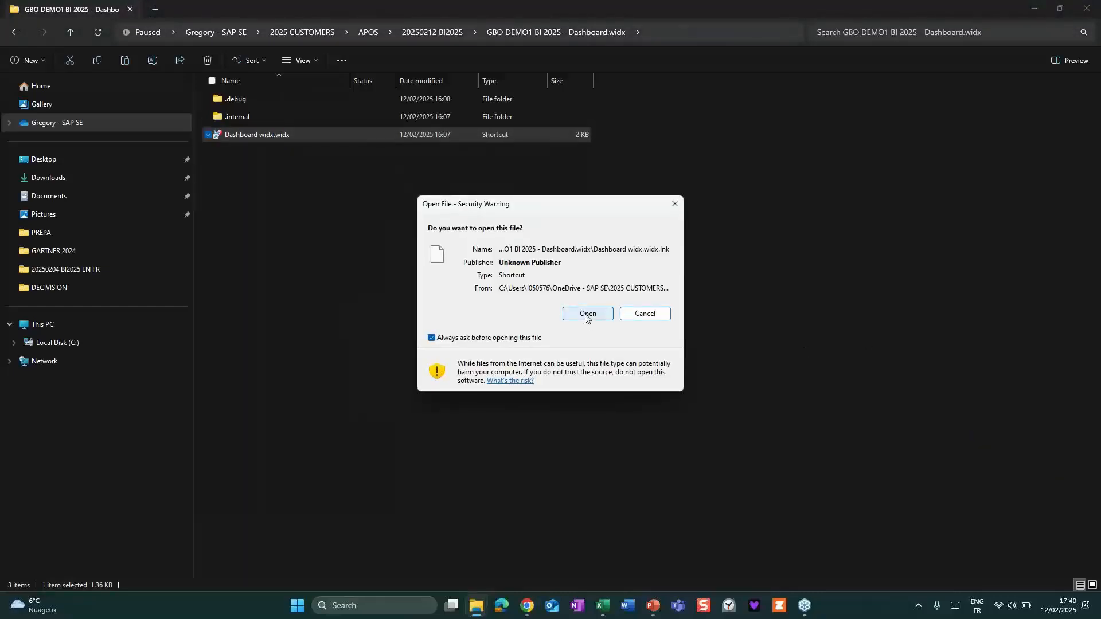
left_click(586, 315)
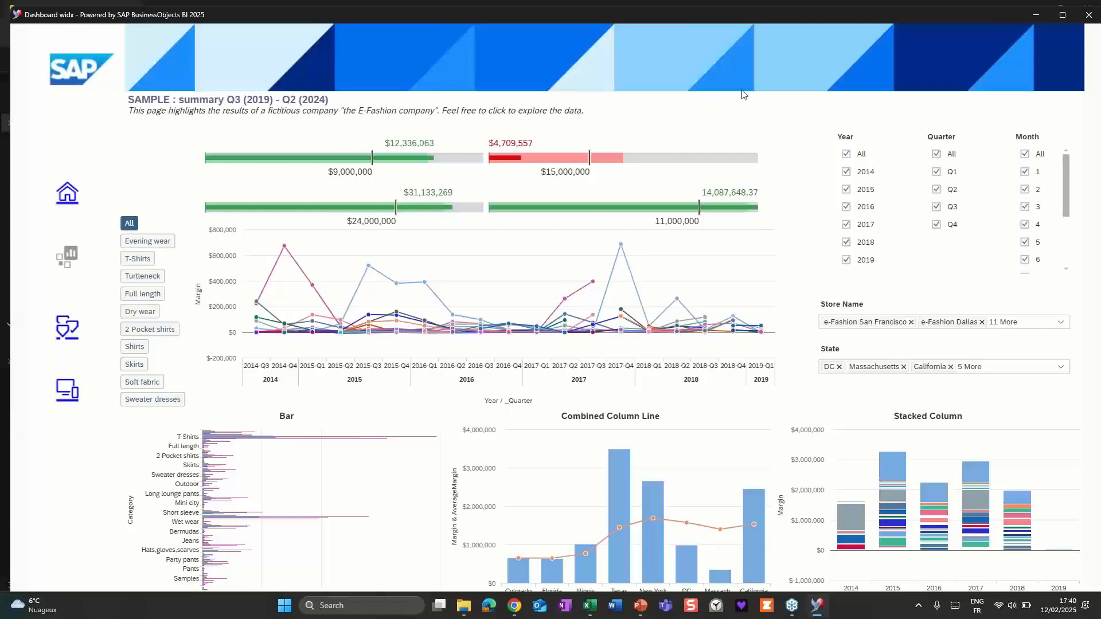
left_click(141, 242)
left_click(141, 260)
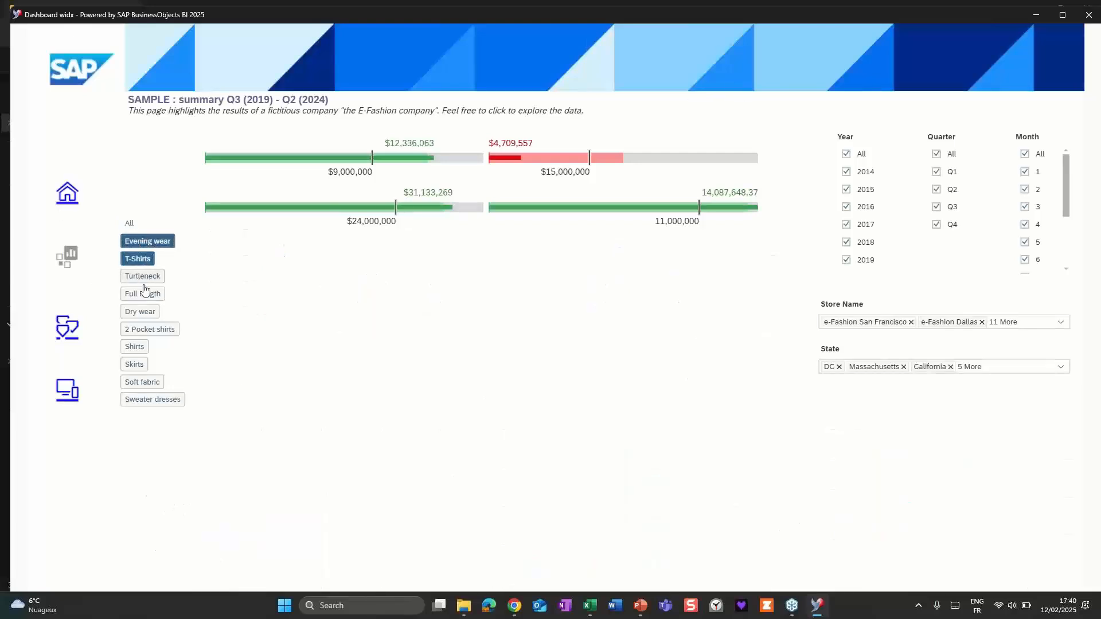
left_click(139, 331)
left_click(134, 348)
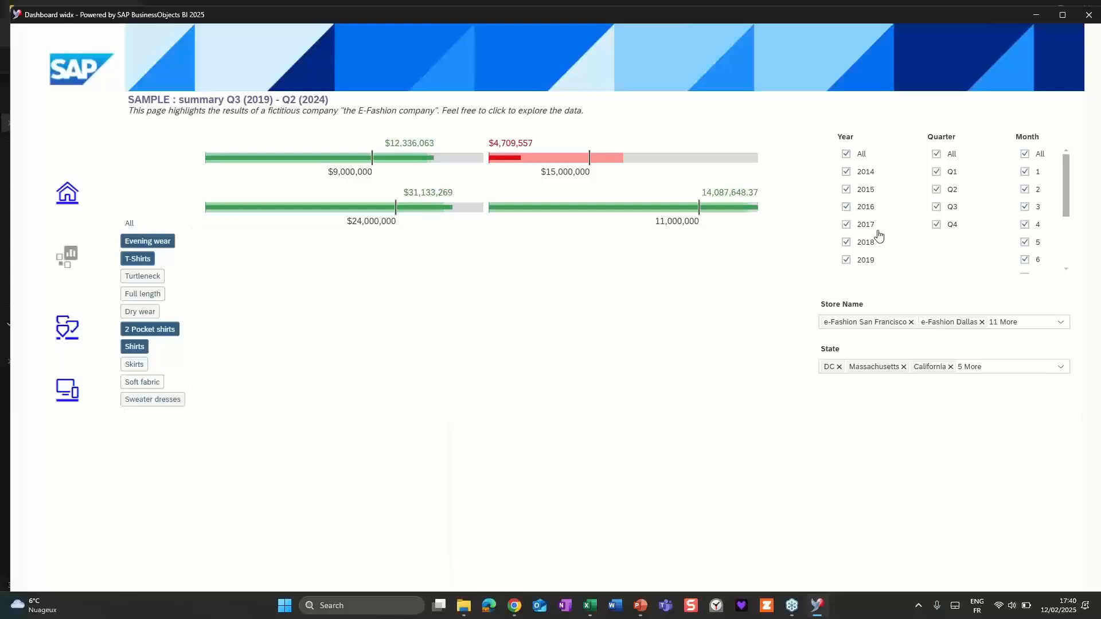
Exclude 2014 from the Year filter, zoom in on the margin line chart and close the dashboard window.
left_click(845, 172)
left_click(846, 189)
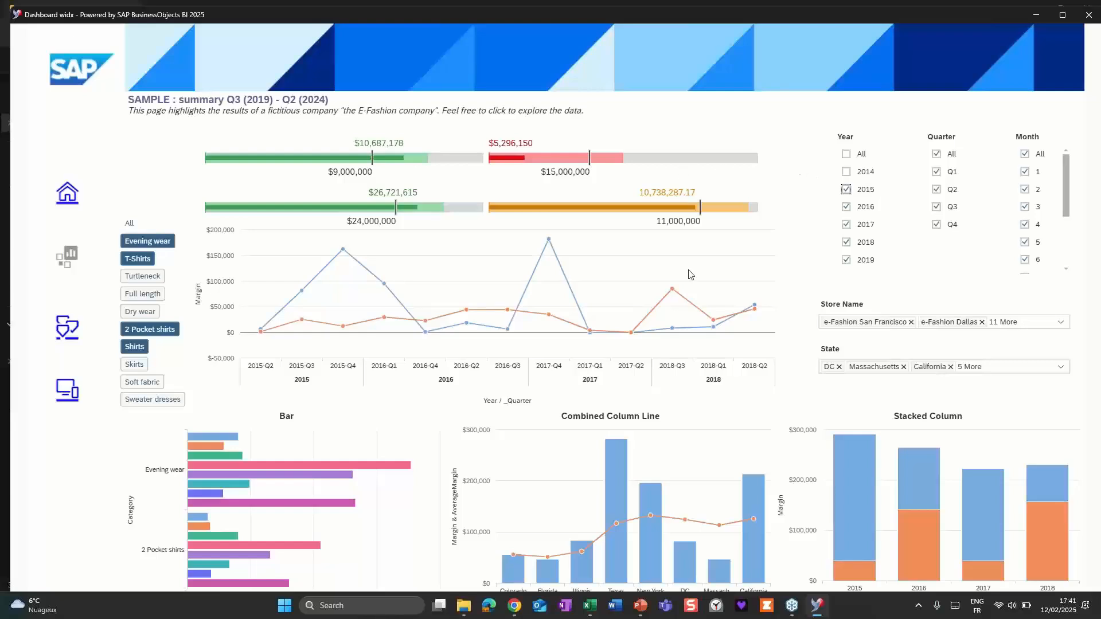
scroll(649, 280, "up", 1)
scroll(648, 280, "up", 1)
scroll(287, 507, "down", 1)
scroll(374, 516, "up", 2)
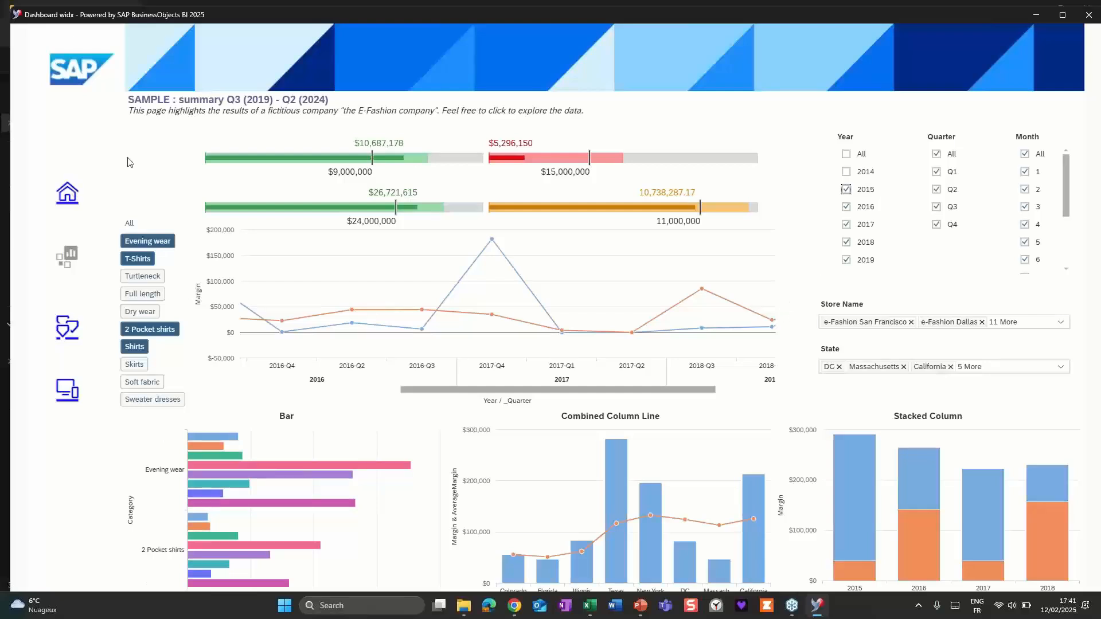
left_click(1062, 14)
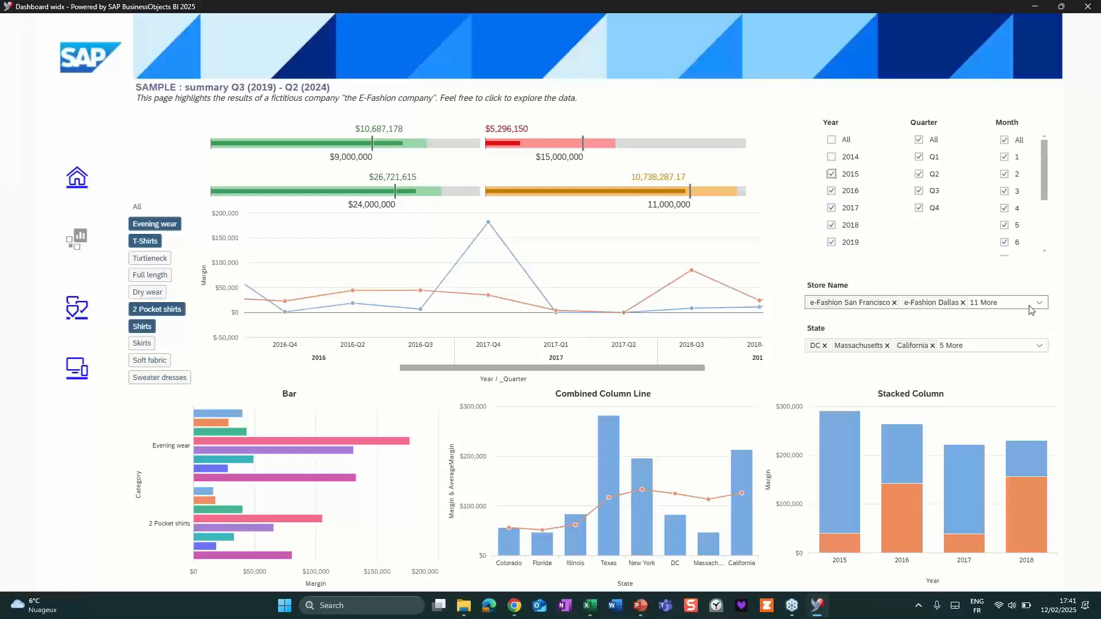
left_click(1088, 8)
Switch to SAP BI Launch Pad in Chrome, put the document in Design mode and open Blank Report with the object dictionary hidden.
left_click(527, 606)
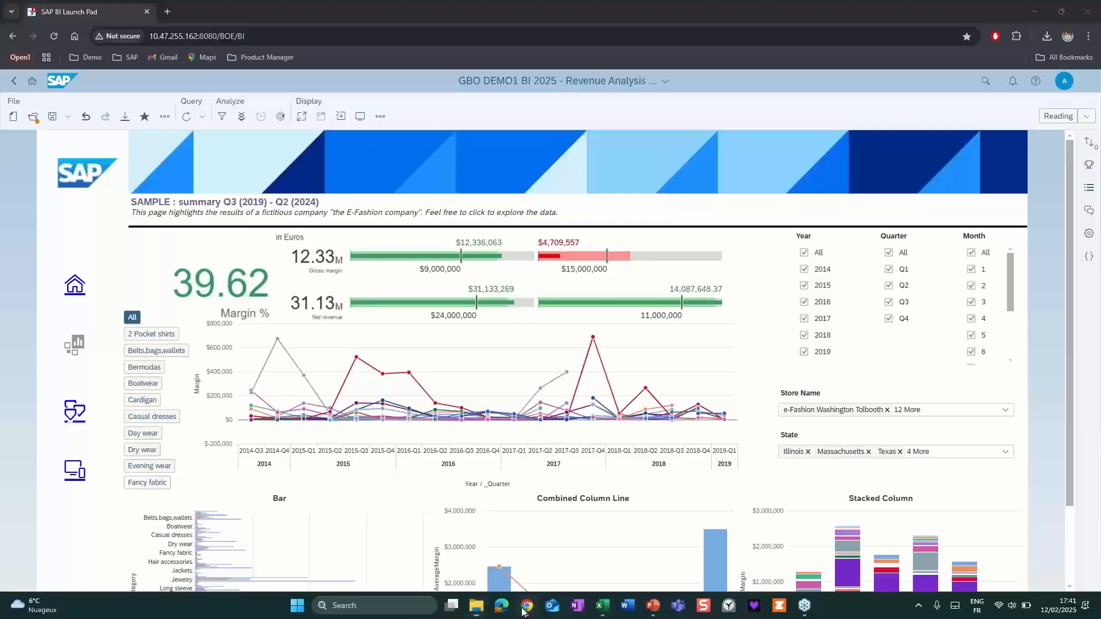
left_click(1058, 117)
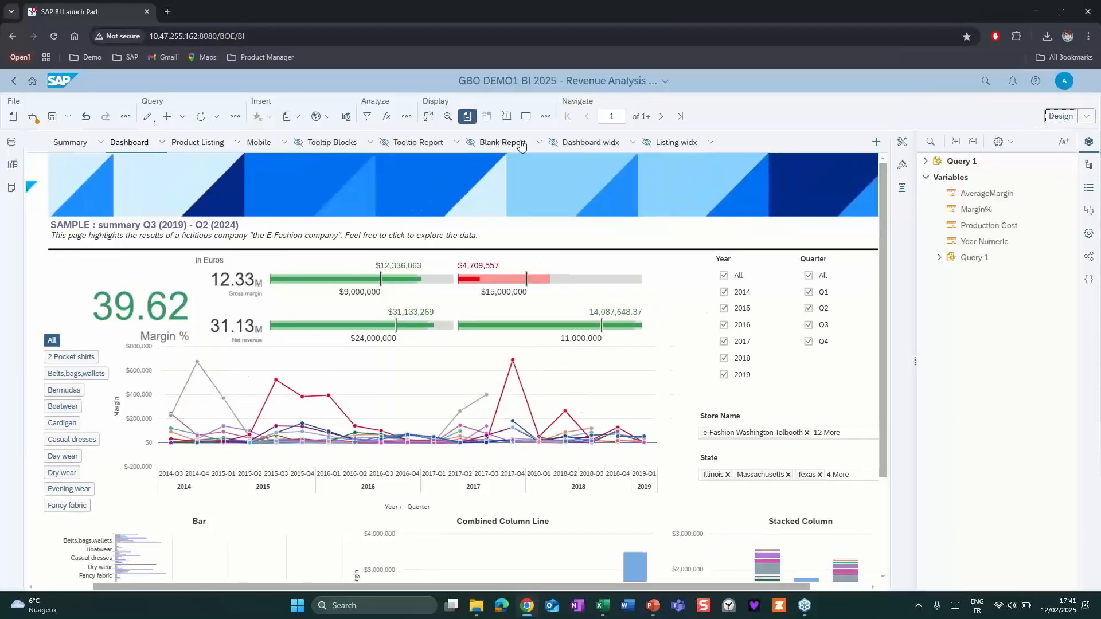
left_click(539, 142)
left_click(496, 144)
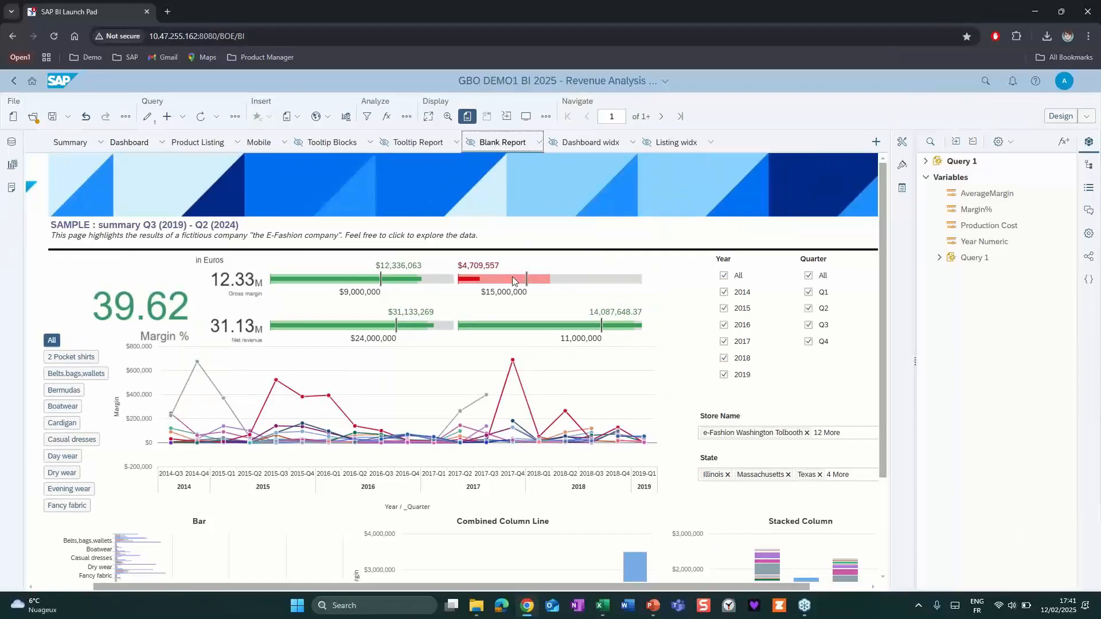
left_click(1087, 142)
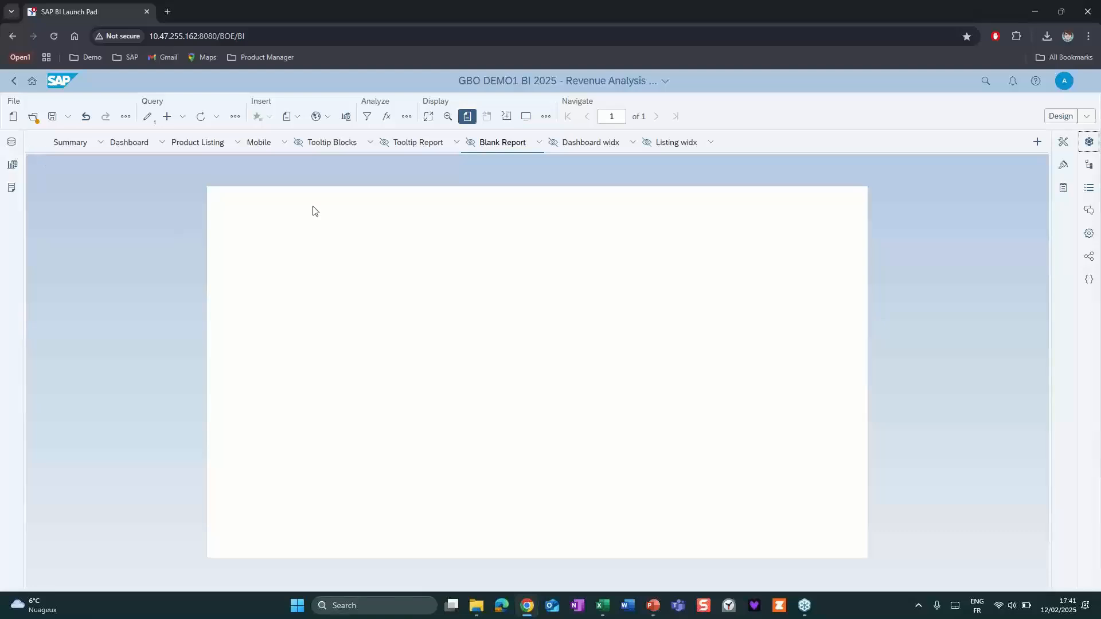
Review the available data source types, from the SAP BI Platform Repository to cloud storage and web services.
left_click(12, 142)
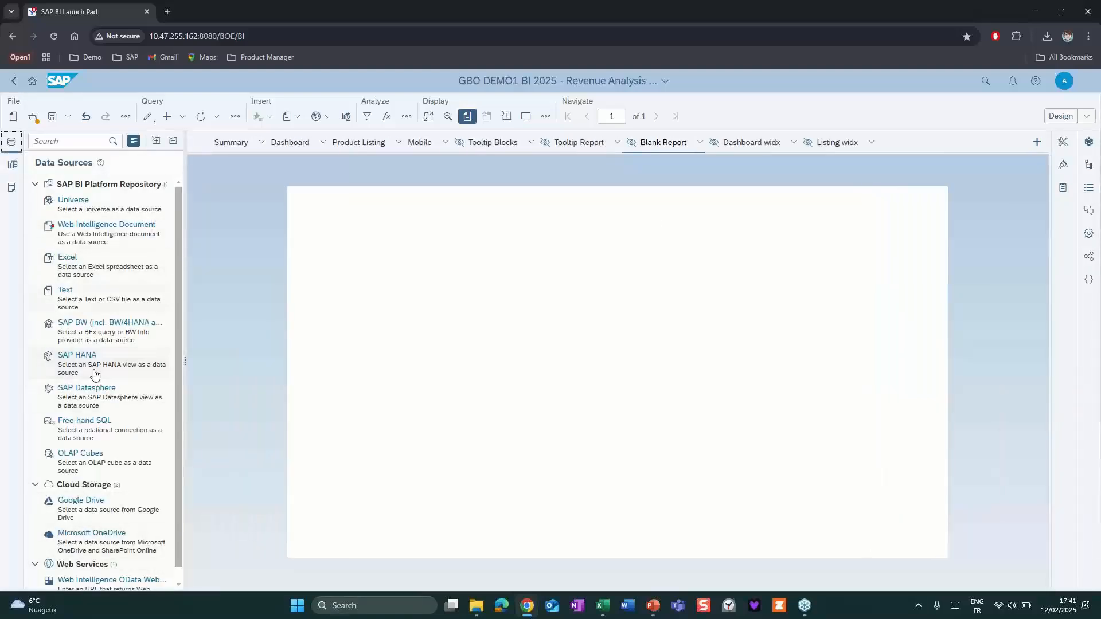
scroll(69, 290, "down", 1)
scroll(50, 266, "up", 1)
Browse the Paper, Envelope and Monitor layouts and try Small monitor 2 on Blank Report before reapplying Small monitor 1.
left_click(11, 187)
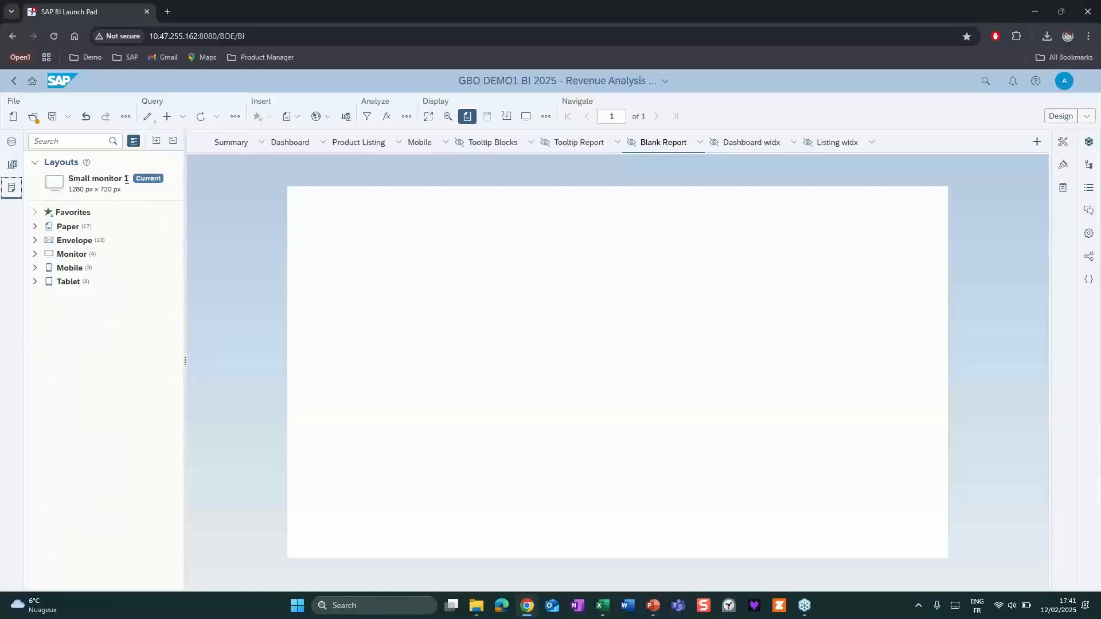
left_click(34, 227)
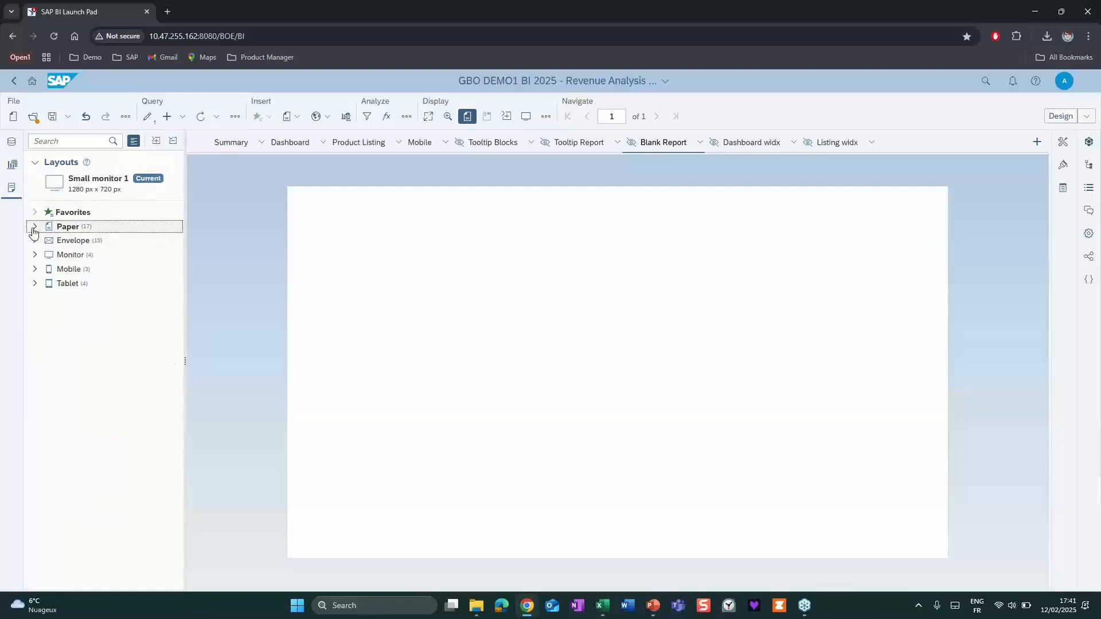
left_click(33, 227)
left_click(34, 241)
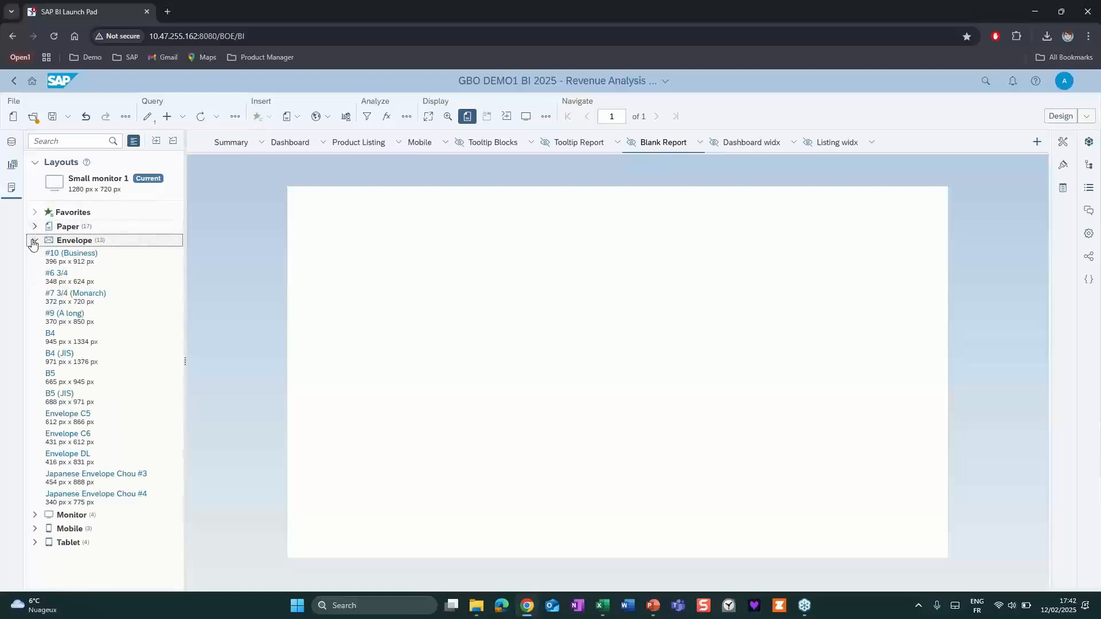
left_click(34, 241)
left_click(35, 256)
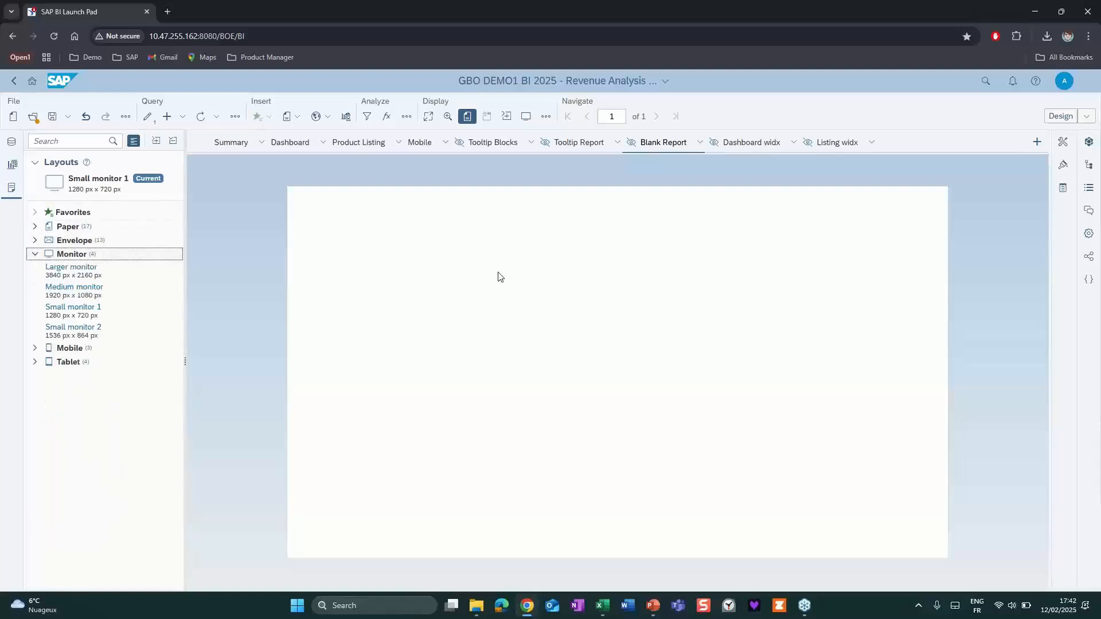
left_click(85, 309)
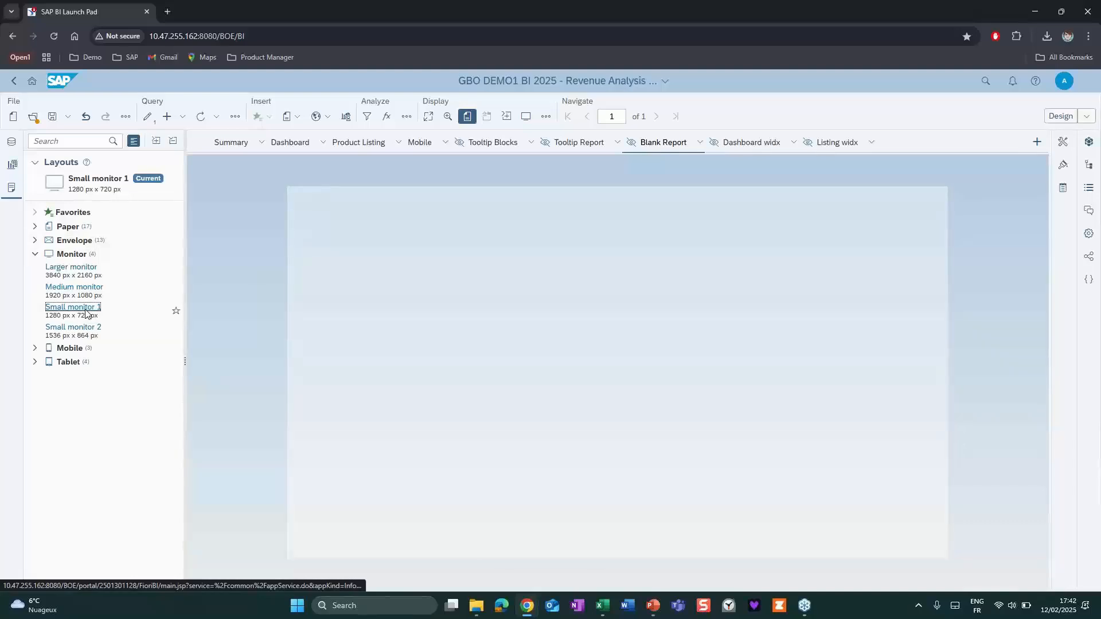
left_click(82, 330)
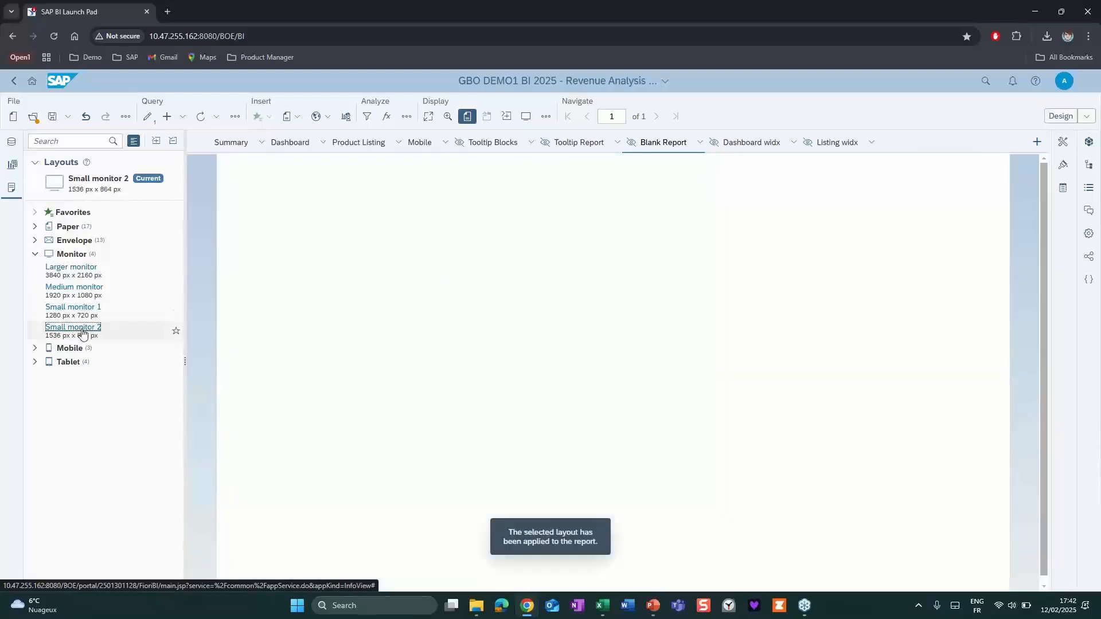
left_click(79, 312)
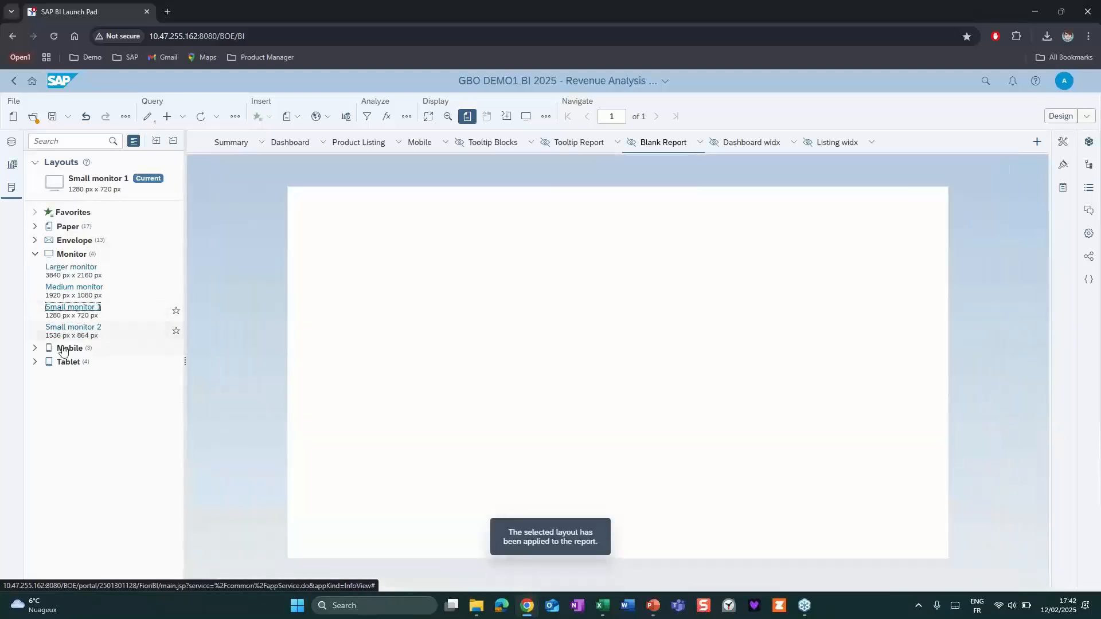
Try the Large mobile, Small mobile 1 and Small mobile 2 layouts on Blank Report, view the Tablet layouts and restore Small monitor 1.
left_click(35, 348)
left_click(62, 364)
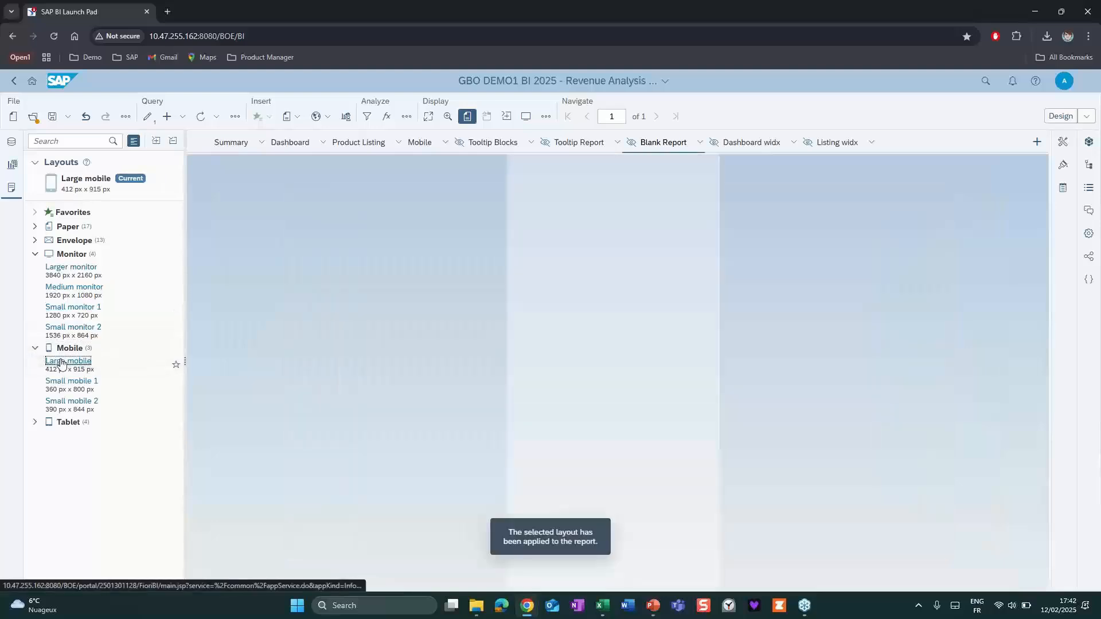
left_click(64, 386)
left_click(68, 404)
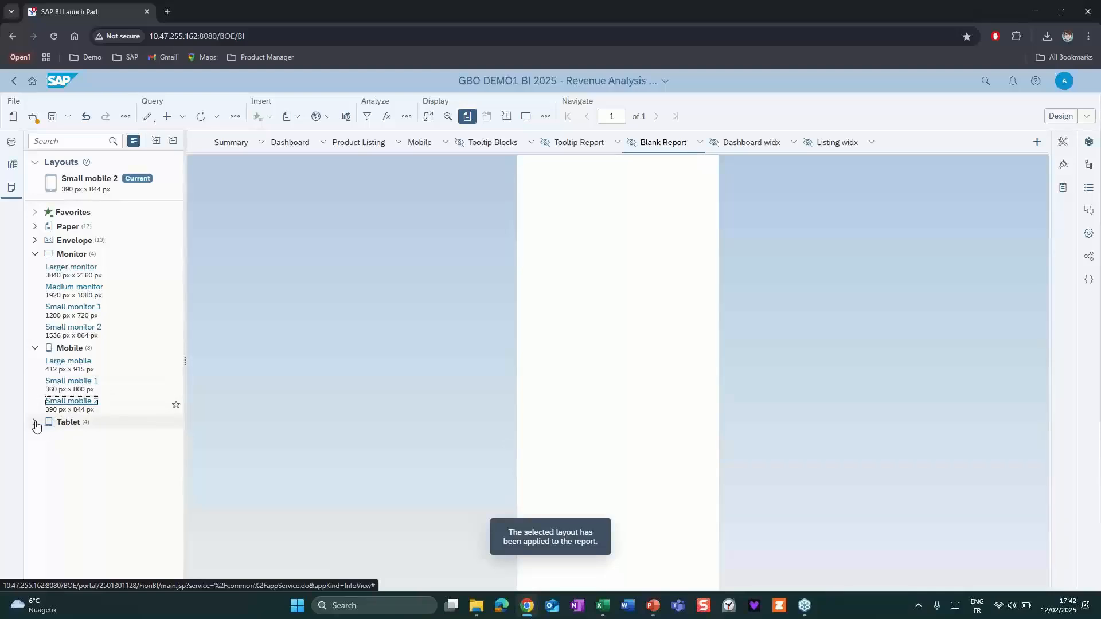
left_click(35, 422)
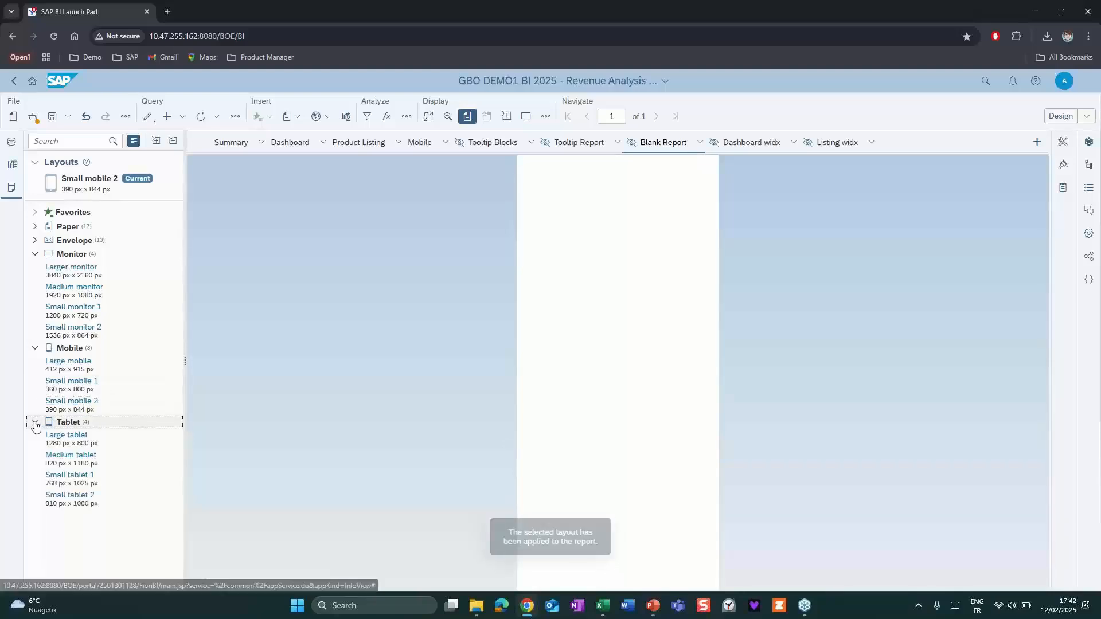
left_click(71, 307)
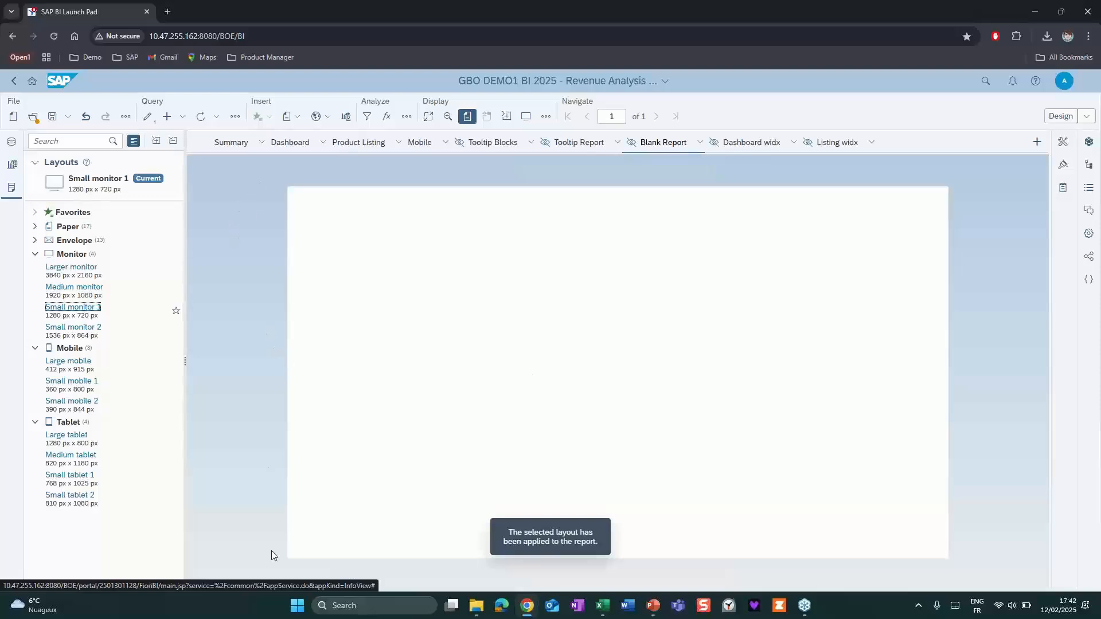
Review Blank Report's format and print layout settings, try Landscape and Portrait in the custom layout, and cancel it.
left_click(1062, 168)
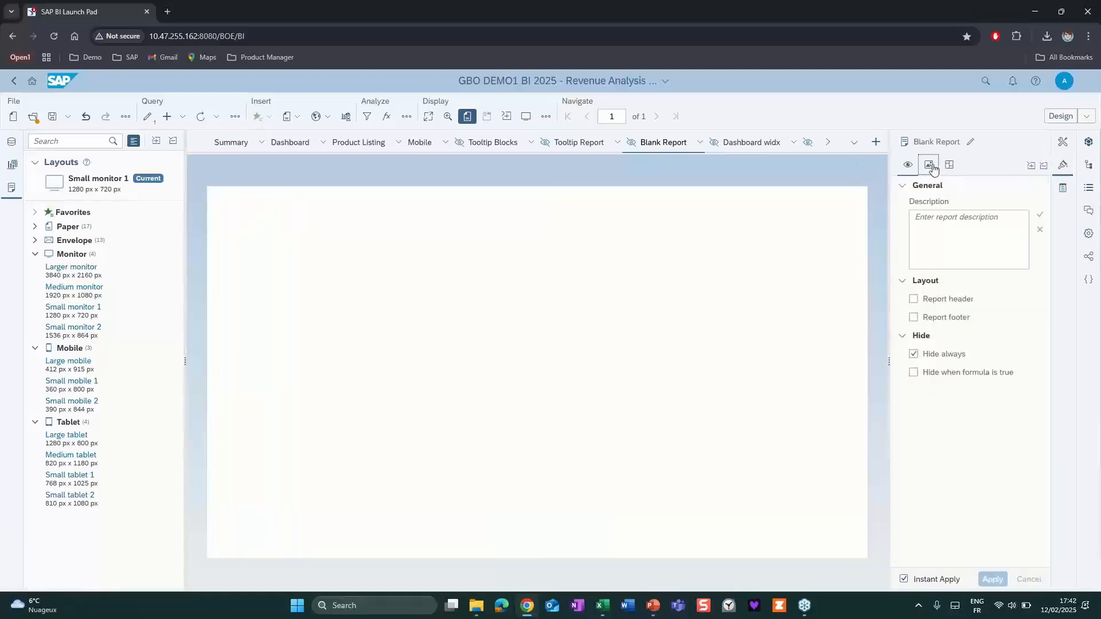
left_click(929, 165)
left_click(949, 167)
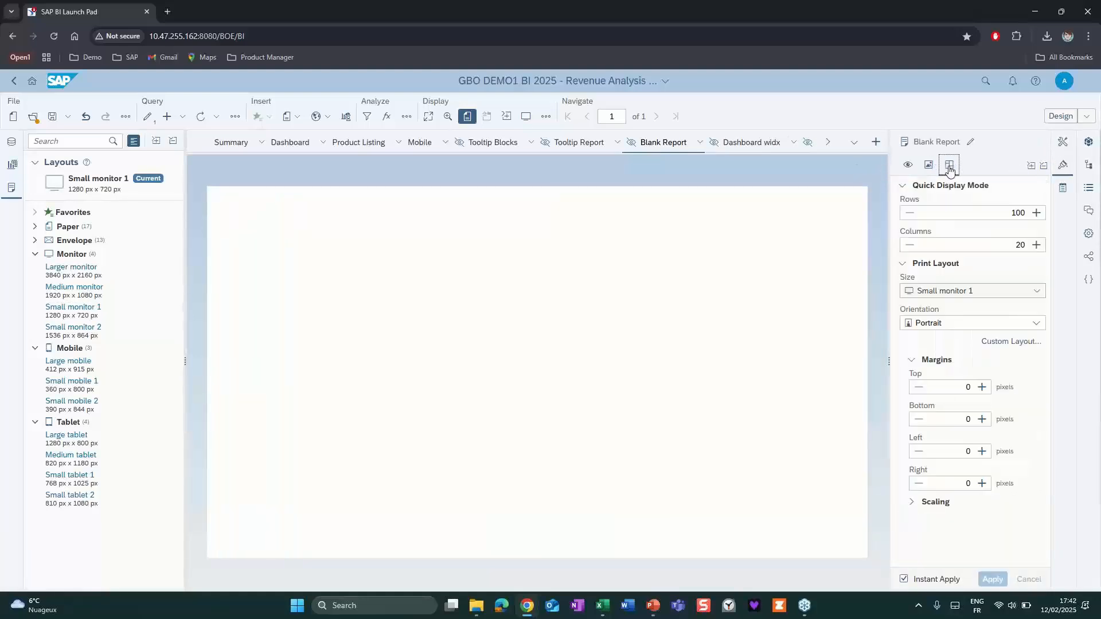
left_click(1009, 341)
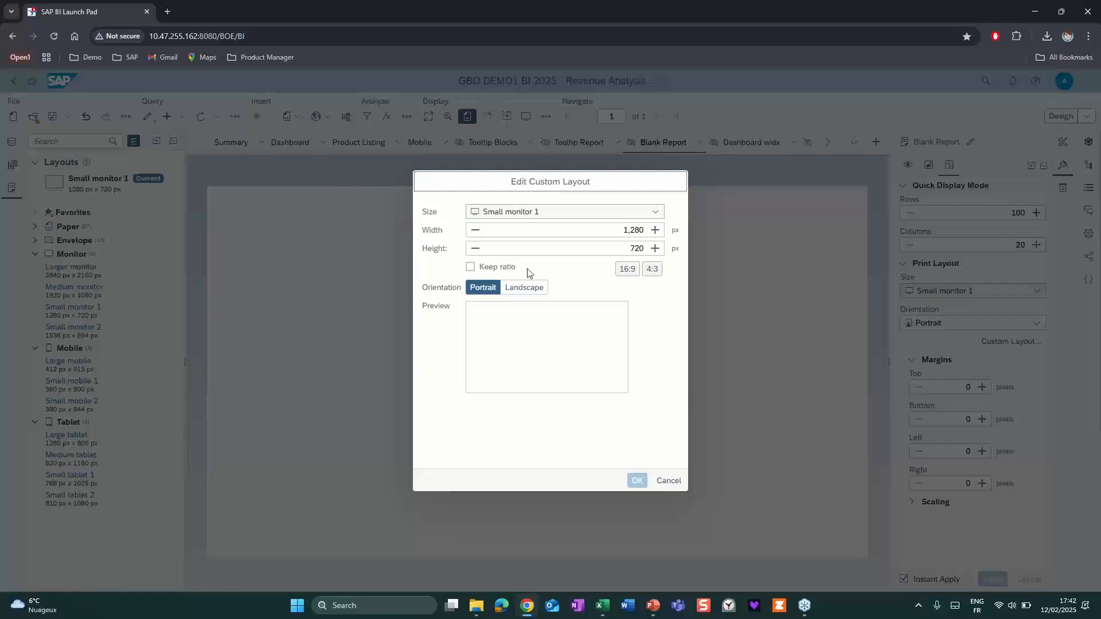
left_click(530, 290)
left_click(484, 289)
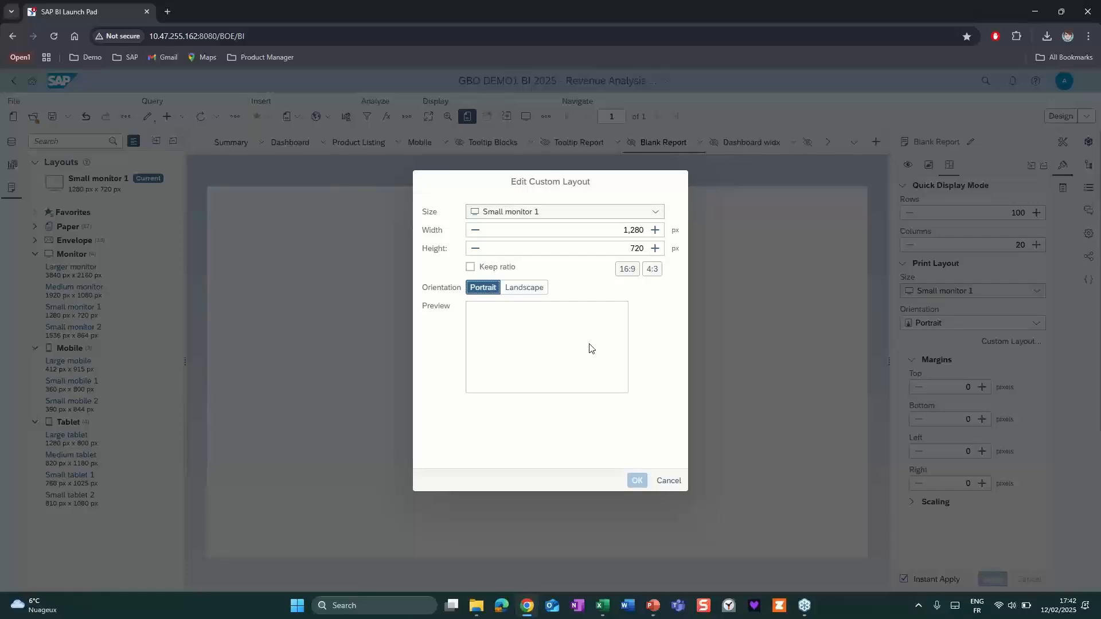
left_click(667, 483)
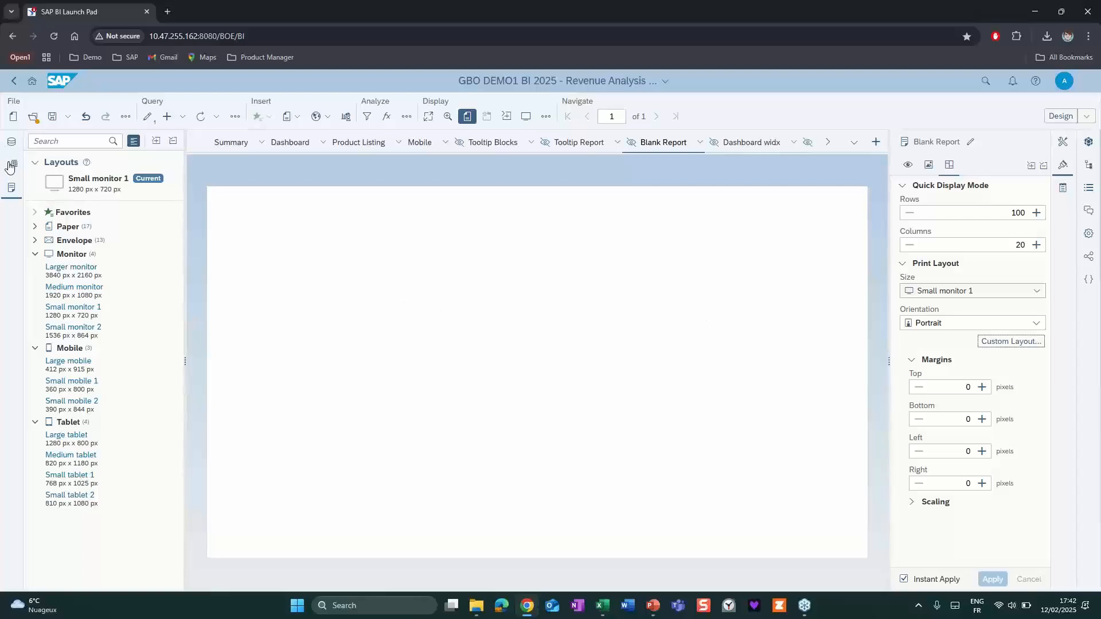
Insert a table into Blank Report and enlarge it upward and across the full page width.
left_click(11, 166)
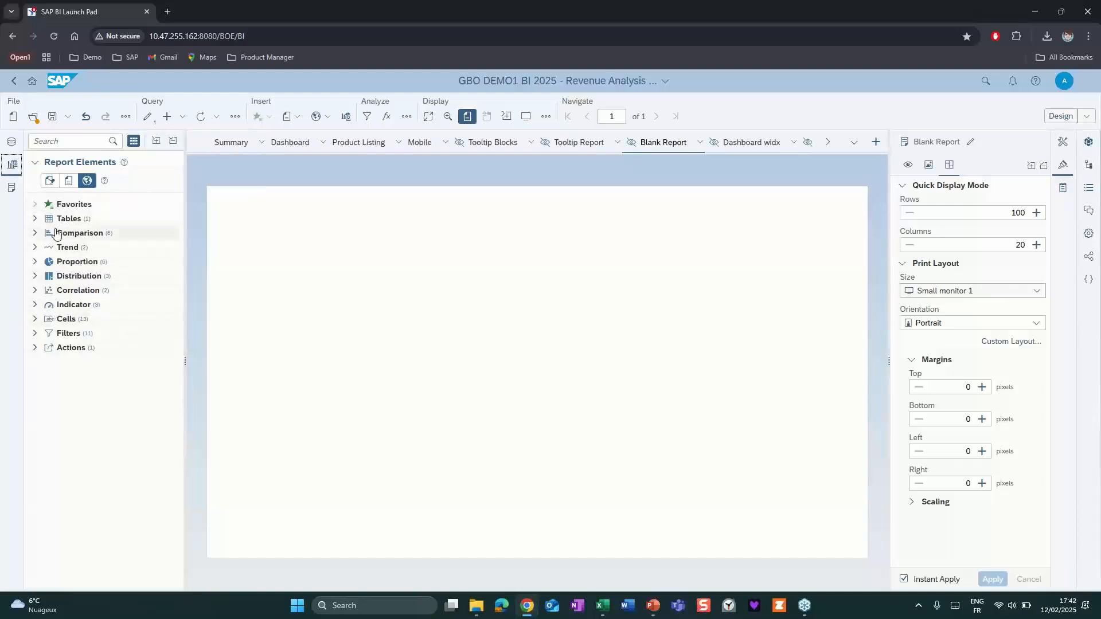
left_click(34, 221)
left_click_drag(60, 250, 208, 351)
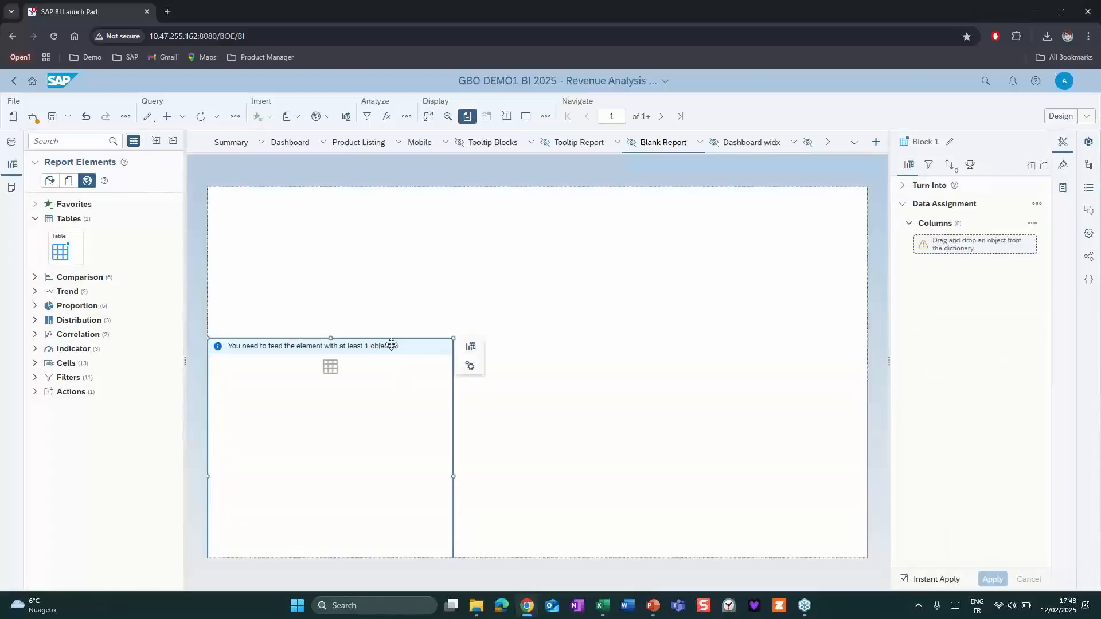
left_click_drag(392, 344, 389, 281)
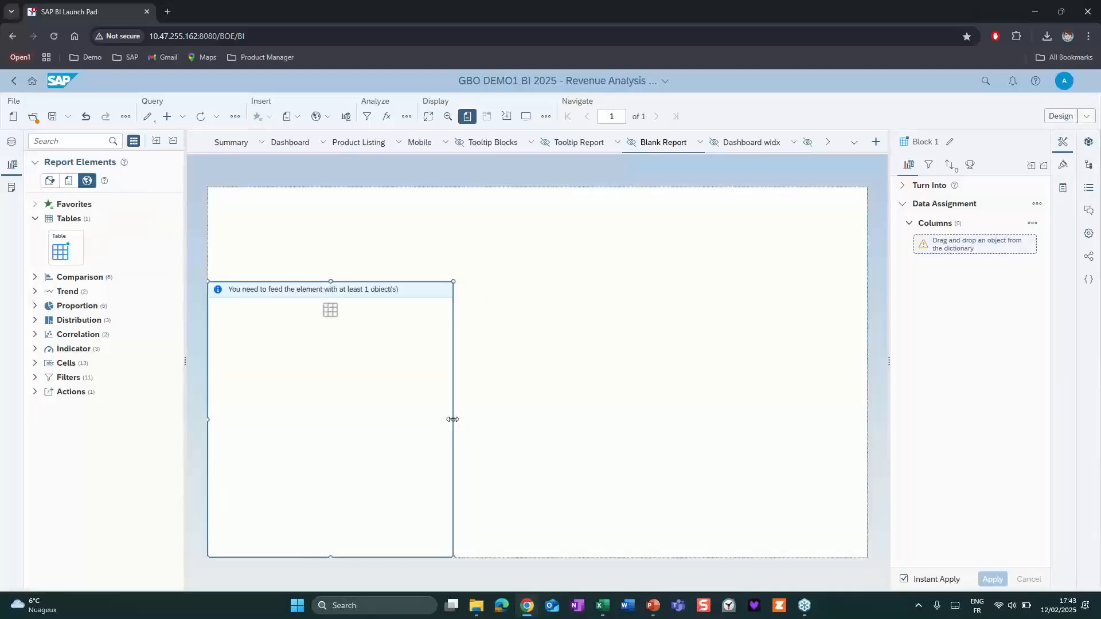
left_click_drag(453, 419, 881, 434)
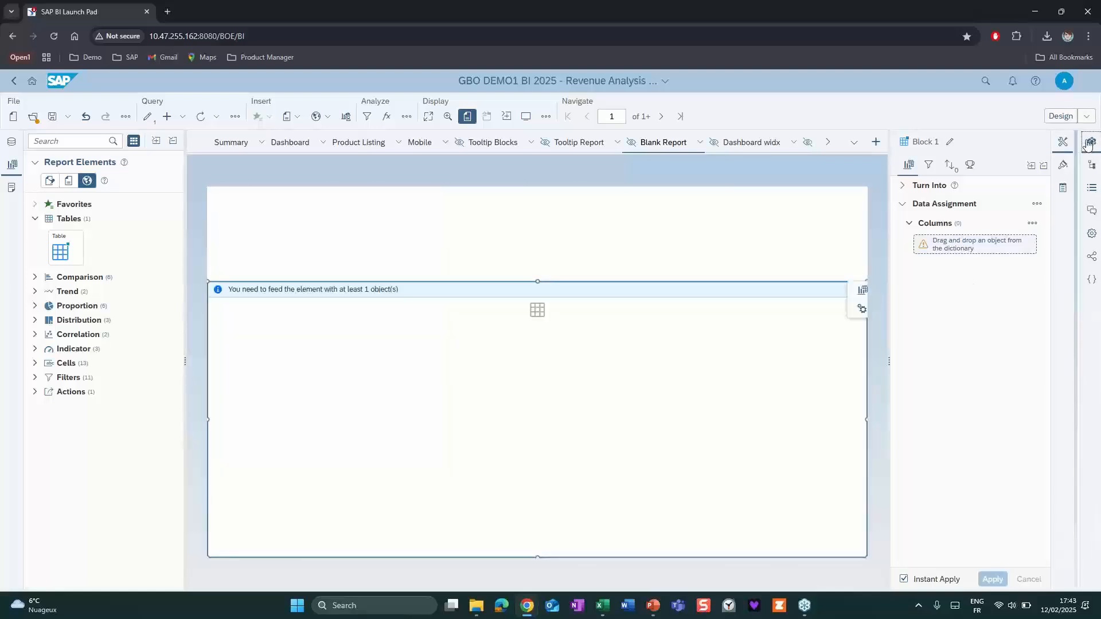
Add the Query 1 dimensions Category, City, Color, Lines, Month and Quarter as columns of the empty table in Blank Report.
left_click(1089, 142)
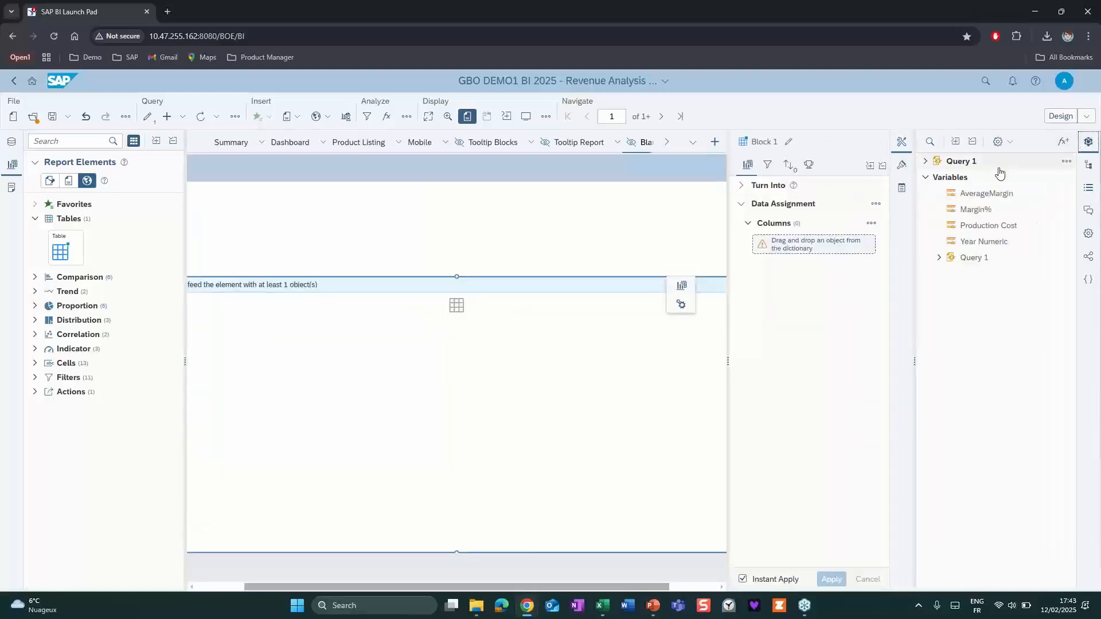
left_click(923, 162)
left_click(956, 177)
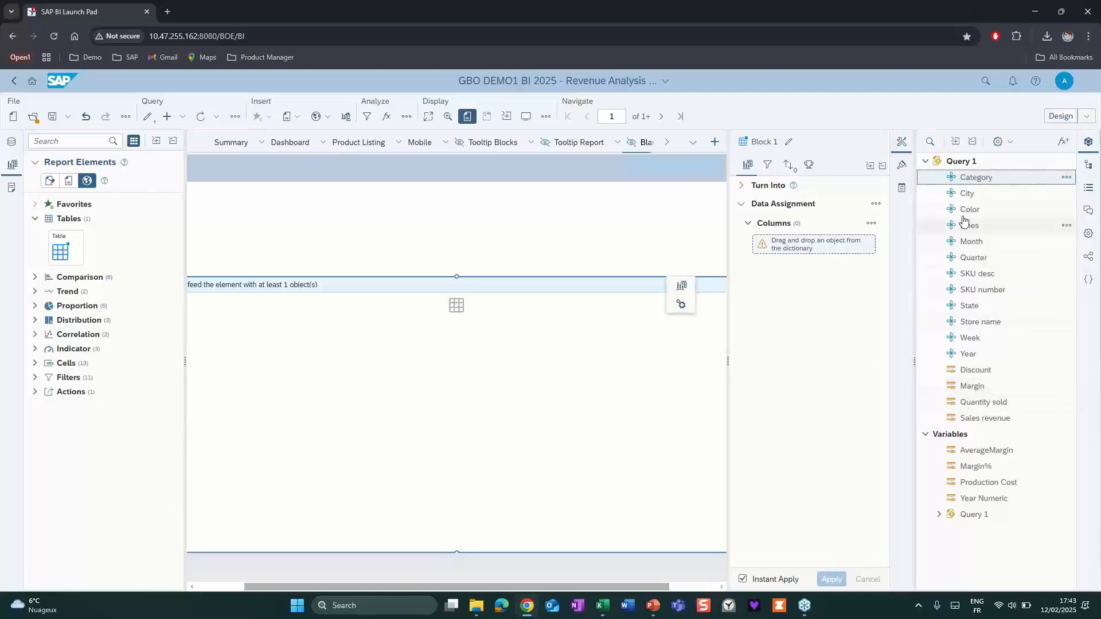
left_click(968, 259)
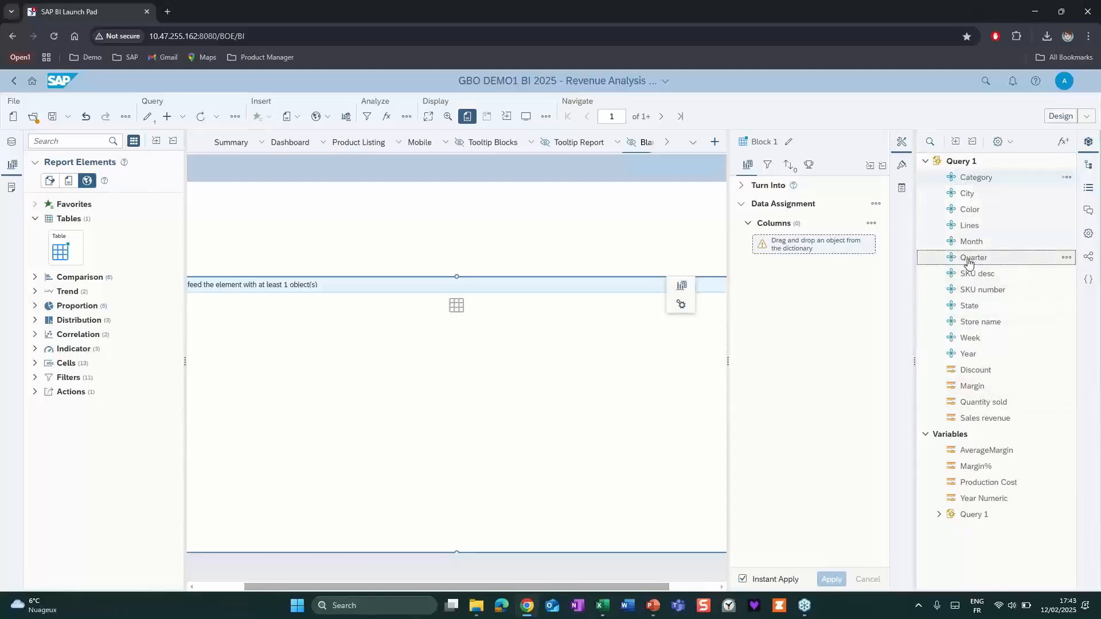
left_click_drag(959, 259, 528, 338)
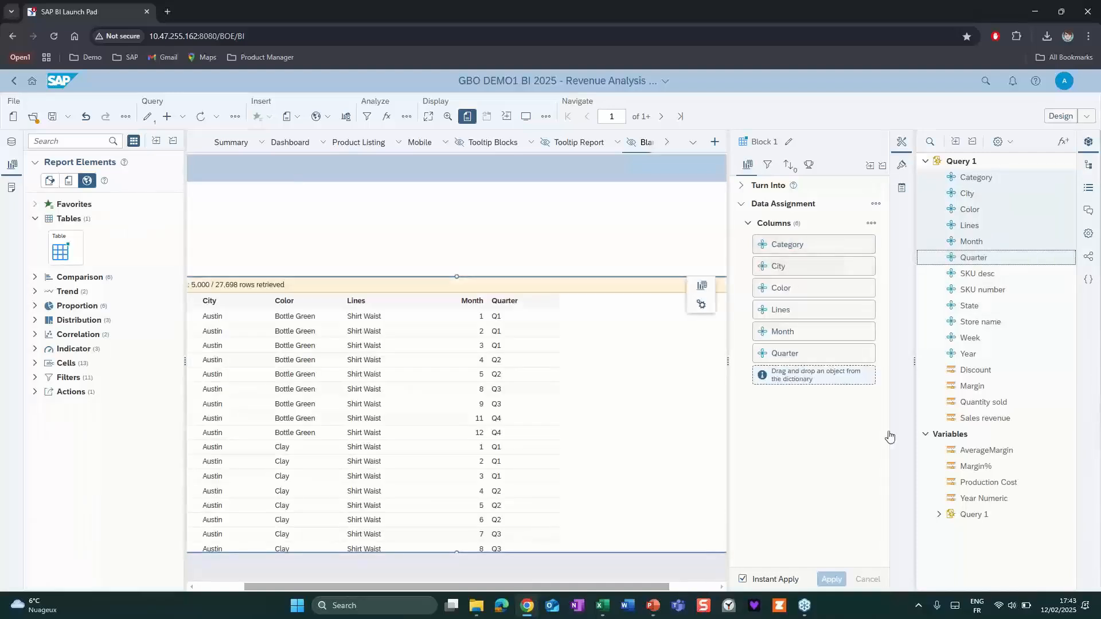
Add the measures Discount, Margin, Quantity sold and Sales revenue as table columns after Quarter.
left_click(969, 371)
left_click(978, 418, "shift")
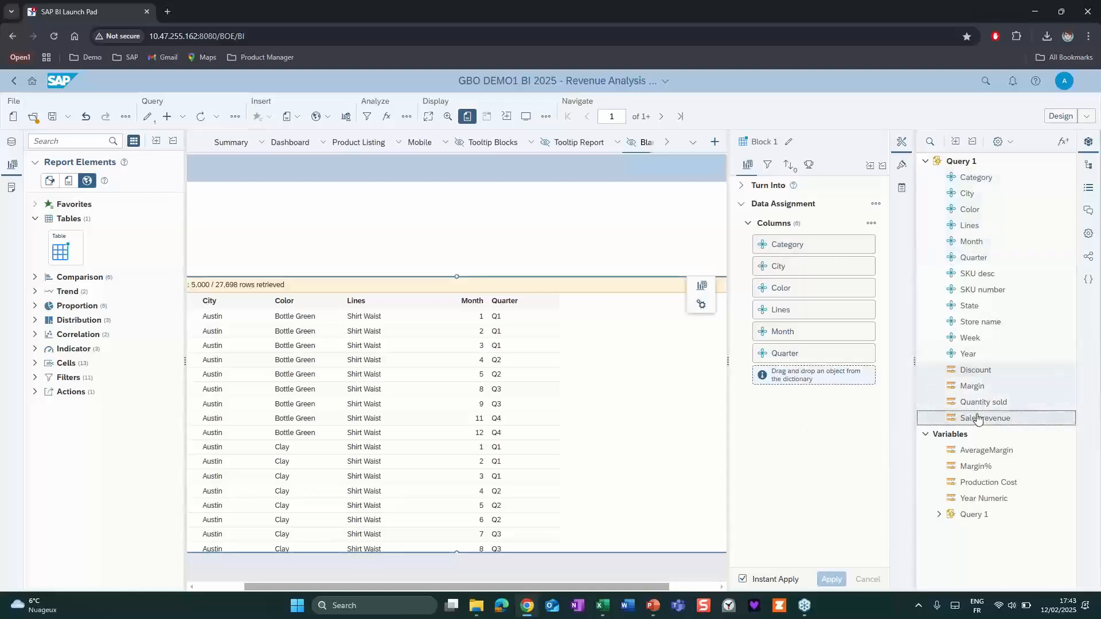
left_click_drag(955, 421, 817, 383)
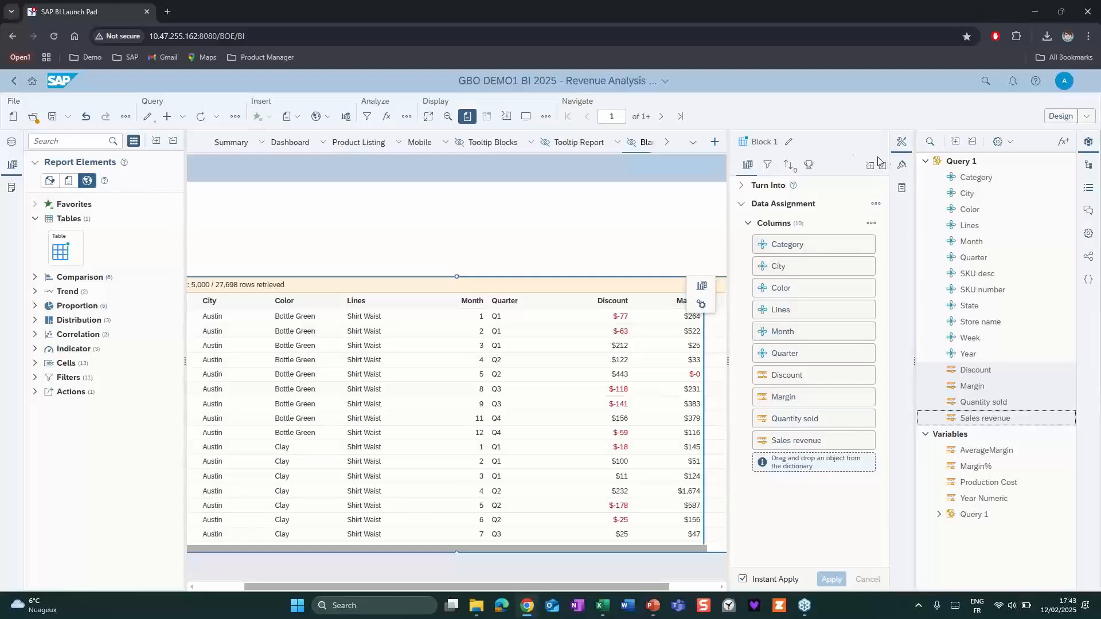
Set the table's Discount column to display as Bar in the column properties.
left_click(902, 171)
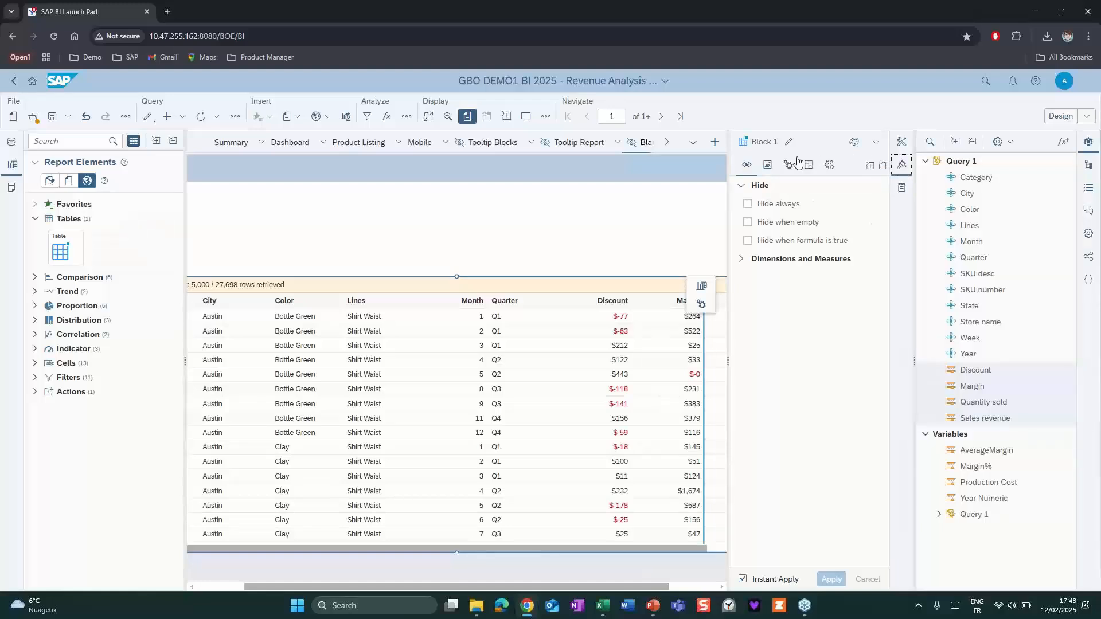
left_click(789, 164)
left_click(870, 208)
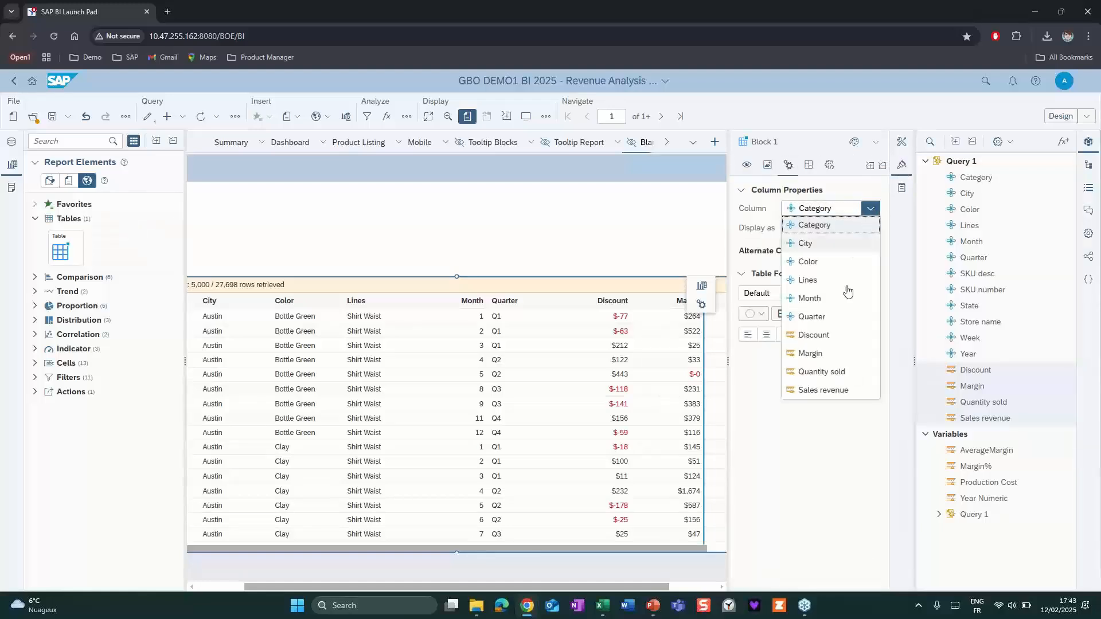
left_click(831, 335)
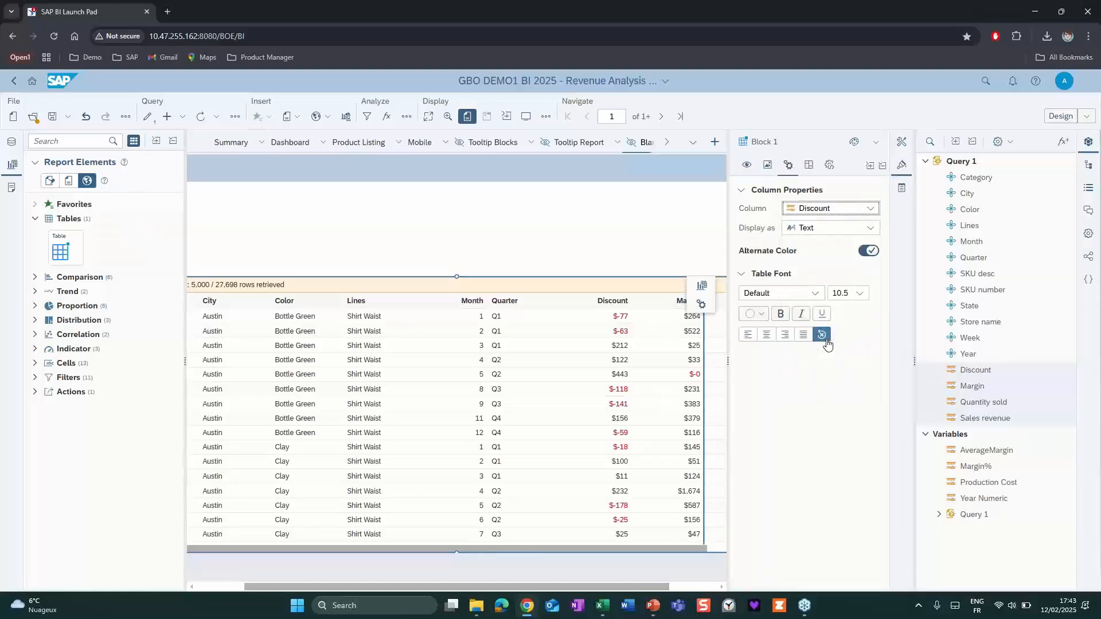
left_click(870, 228)
left_click(826, 264)
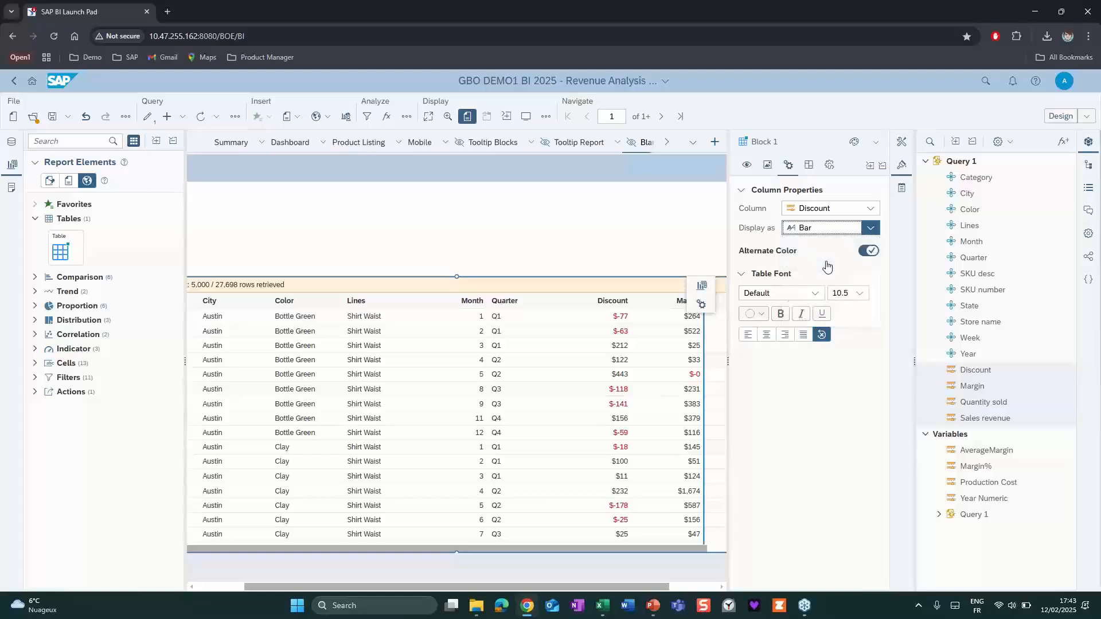
Set the table's Margin column to display as Bullet.
left_click(869, 208)
left_click(825, 353)
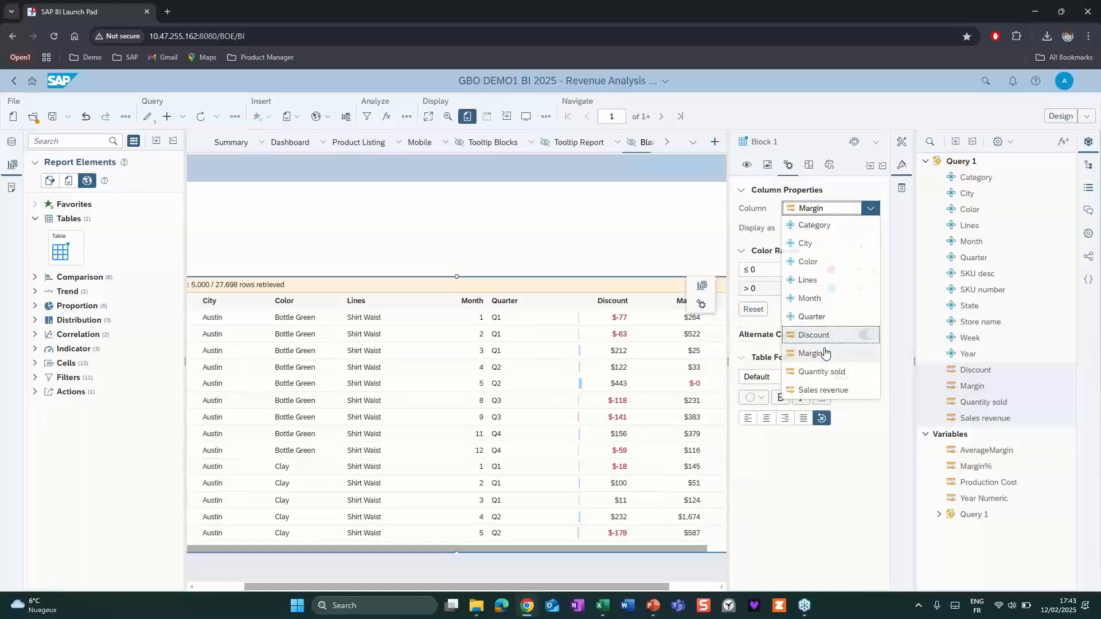
left_click(869, 228)
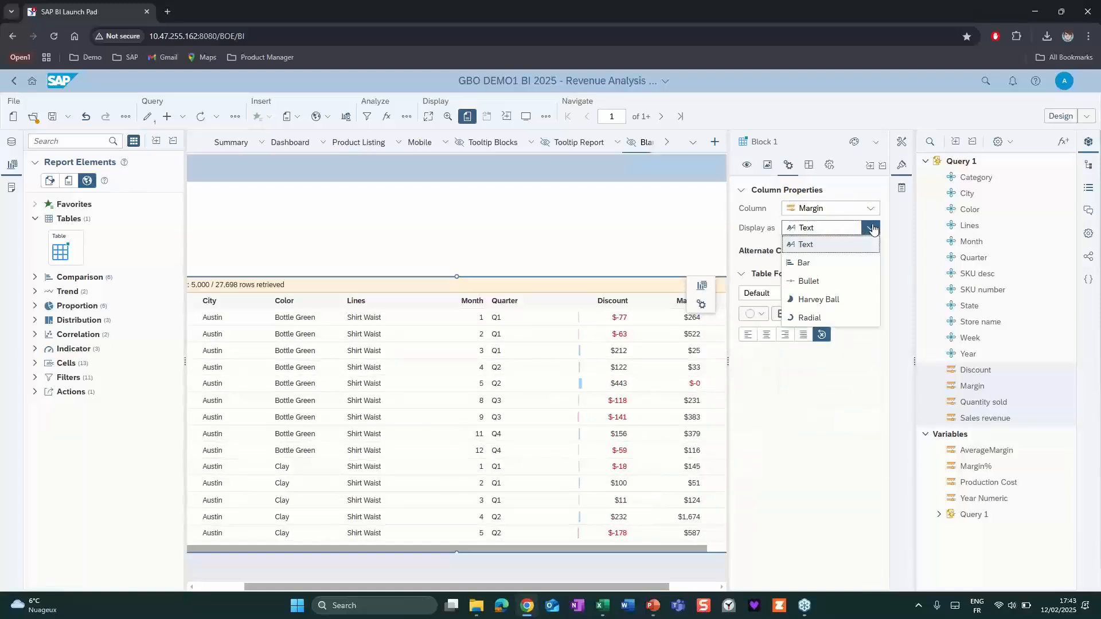
left_click(841, 282)
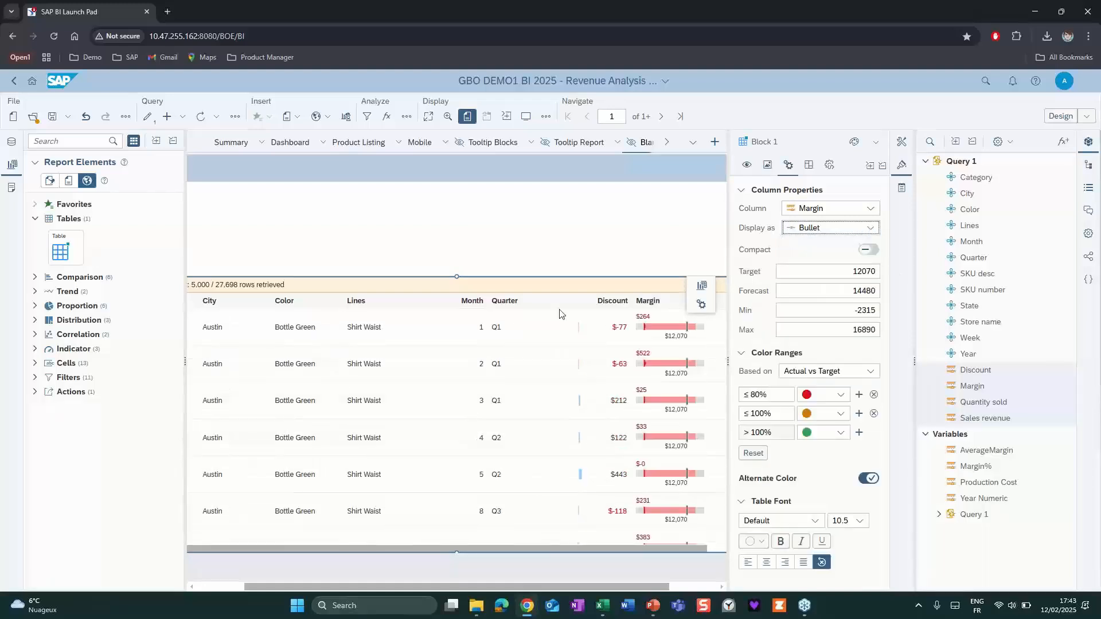
Set the Quantity sold column to display as Harvey Ball and close the table's format settings.
left_click(870, 208)
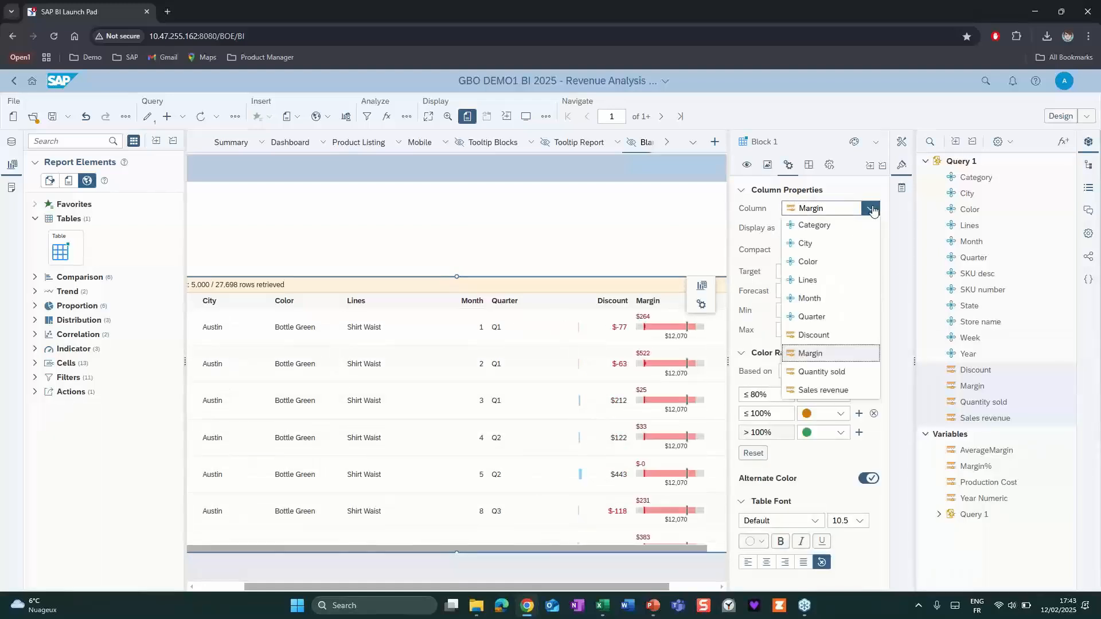
left_click(820, 371)
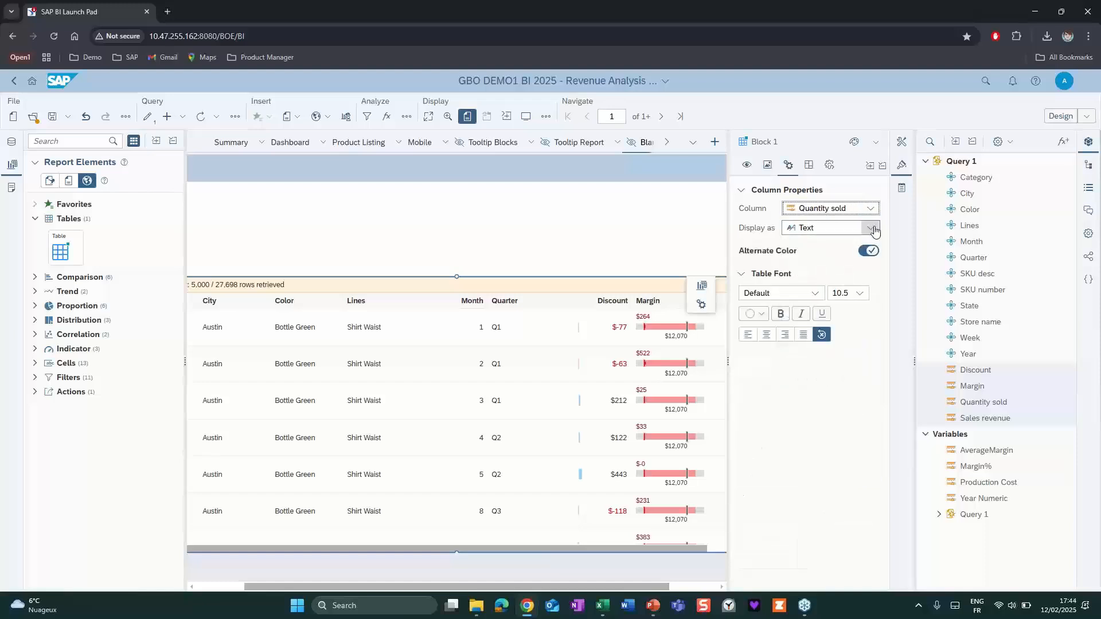
left_click(871, 228)
left_click(823, 301)
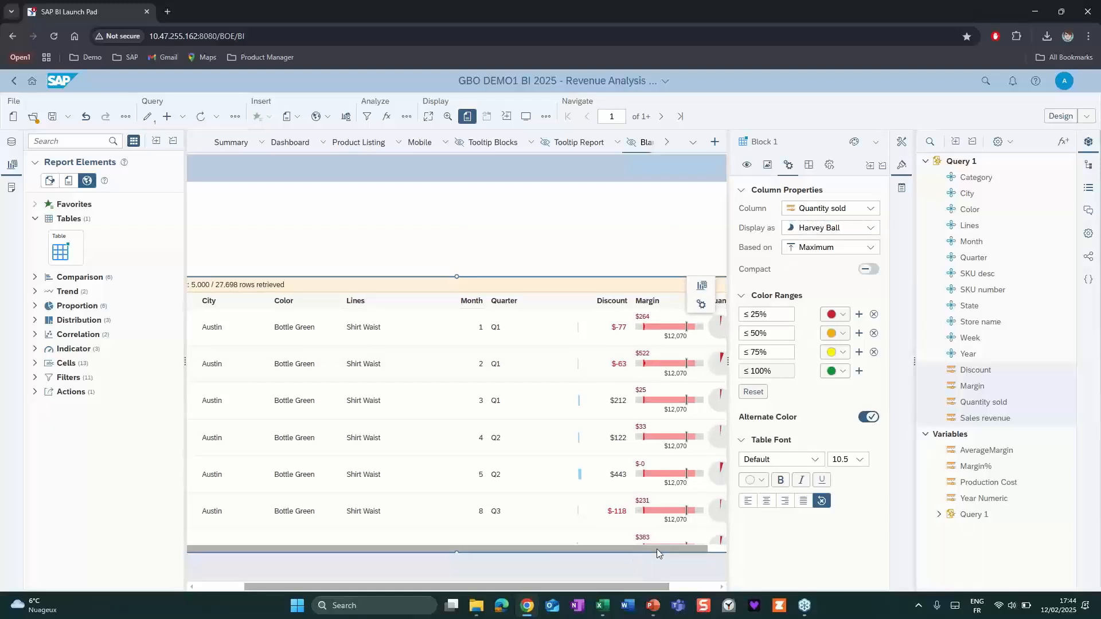
left_click_drag(655, 549, 675, 548)
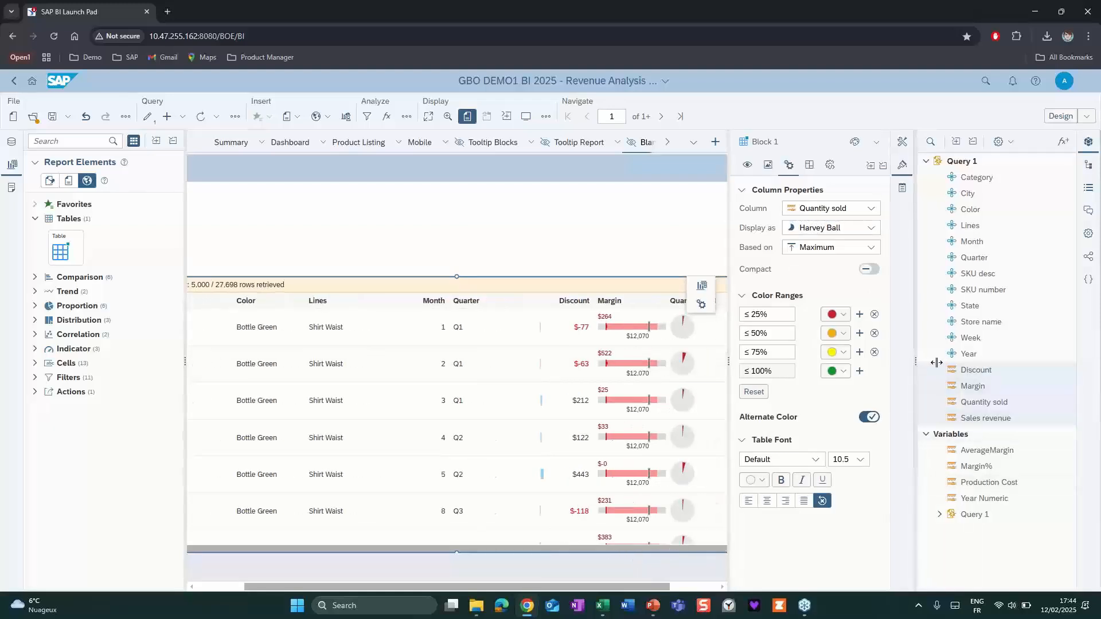
left_click_drag(914, 364, 926, 364)
left_click(914, 167)
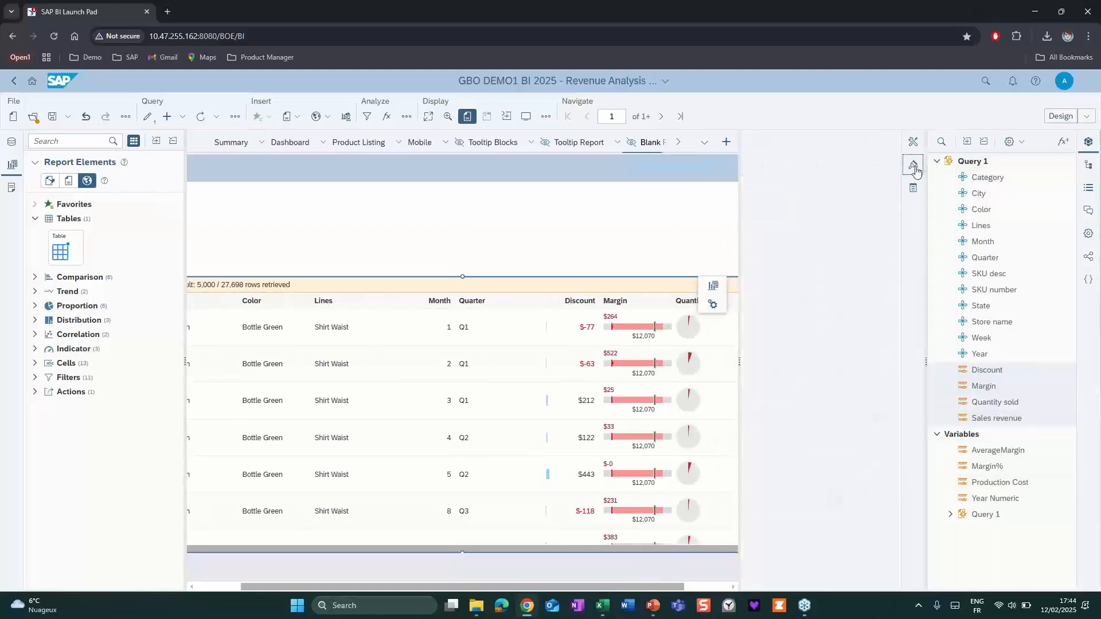
Insert a Multi List filter above the table and resize it to fill the height between the page's upper edge and the table.
left_click(40, 377)
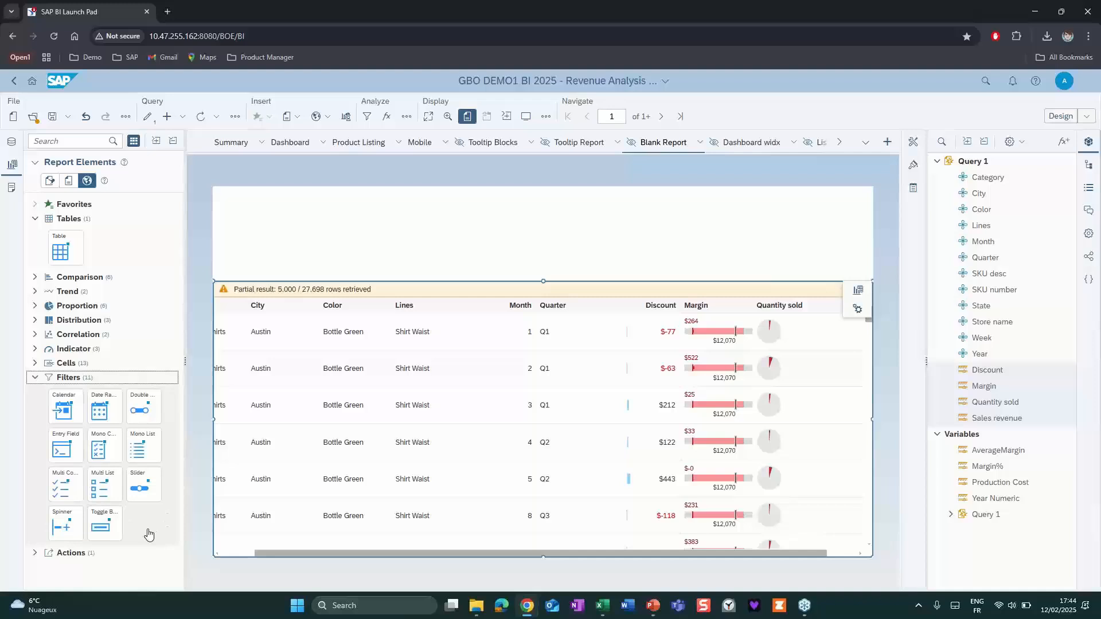
left_click(102, 494)
left_click_drag(192, 379, 248, 226)
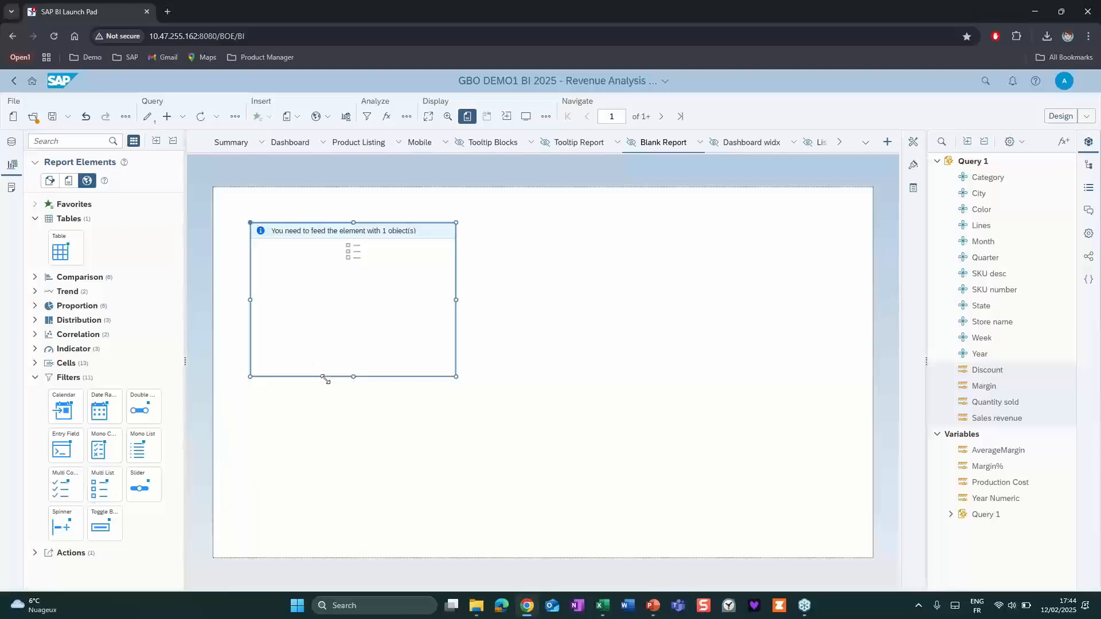
left_click_drag(353, 379, 291, 234)
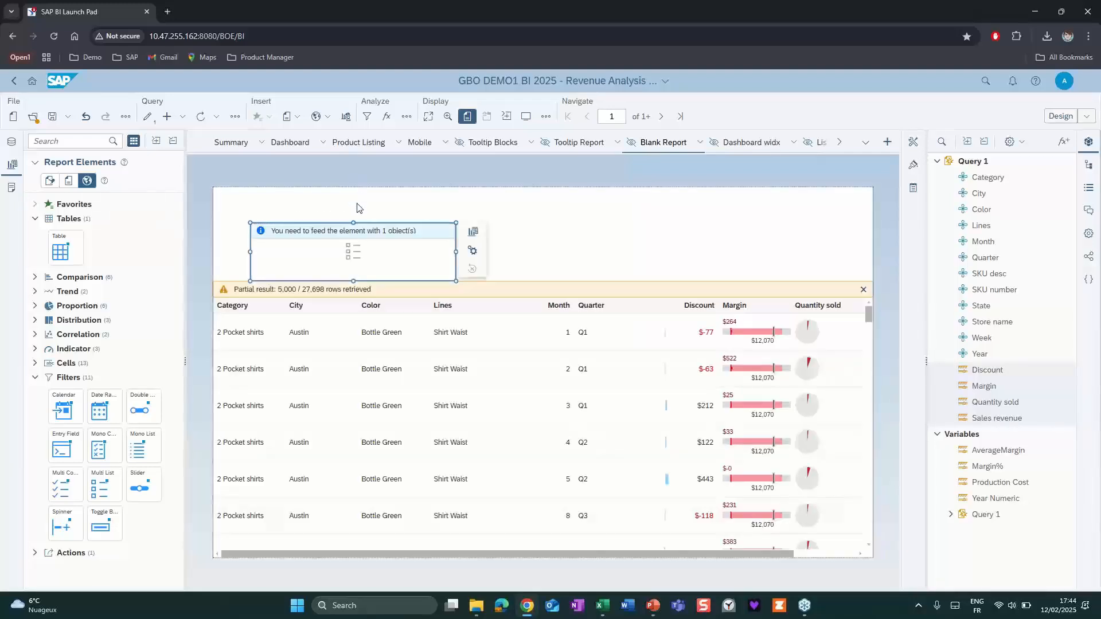
left_click_drag(354, 222, 355, 192)
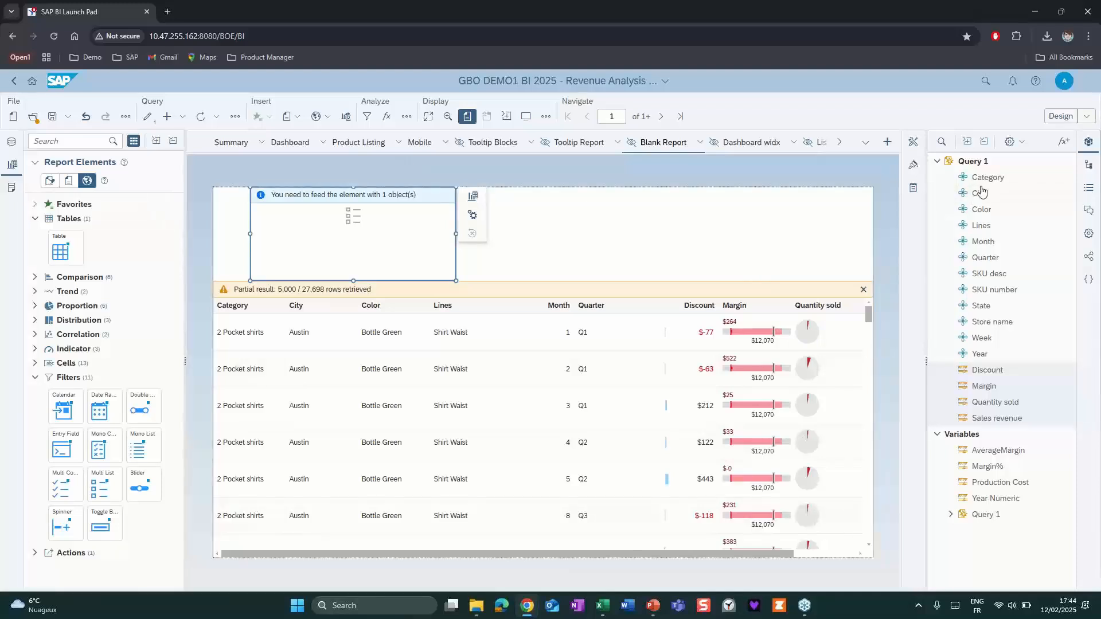
Assign Category to the Multi List filter and widen it to the page's left edge.
left_click(913, 143)
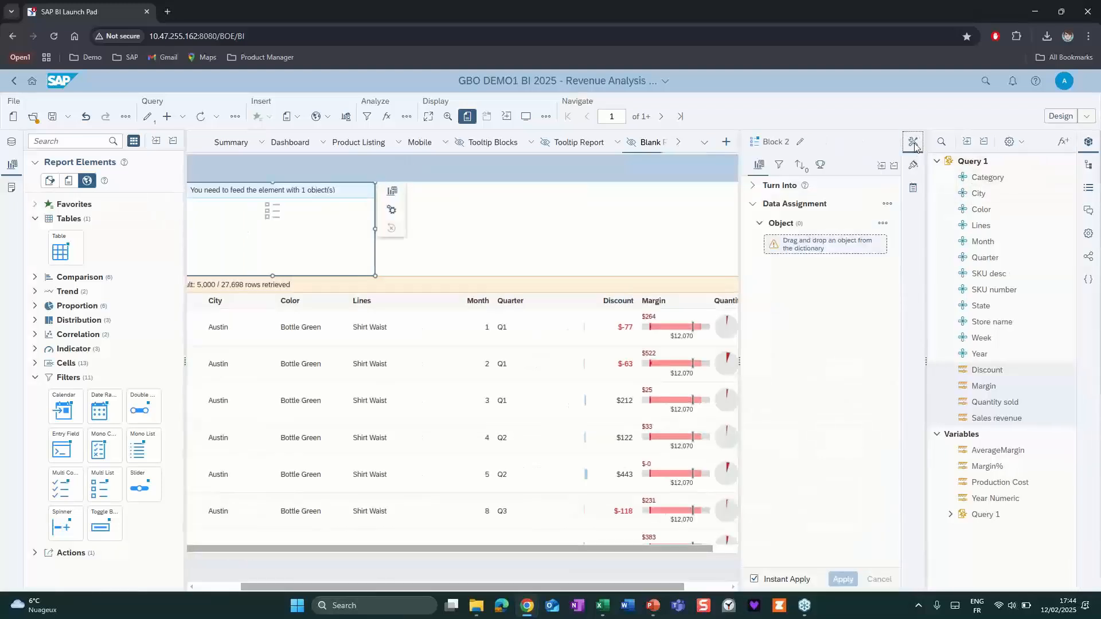
left_click_drag(985, 179, 819, 250)
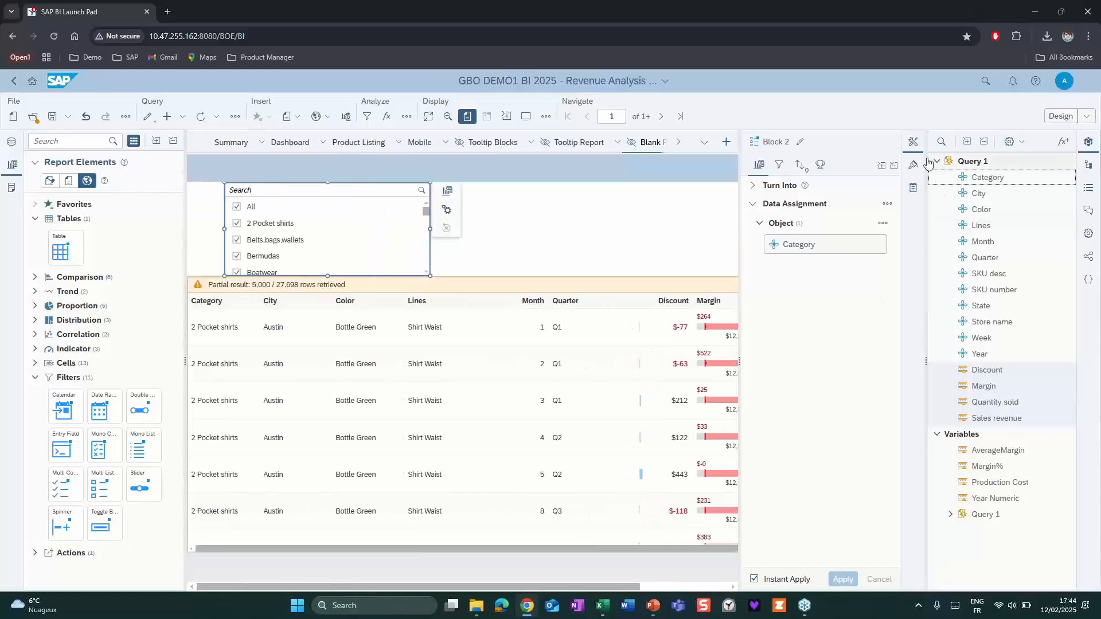
left_click(914, 143)
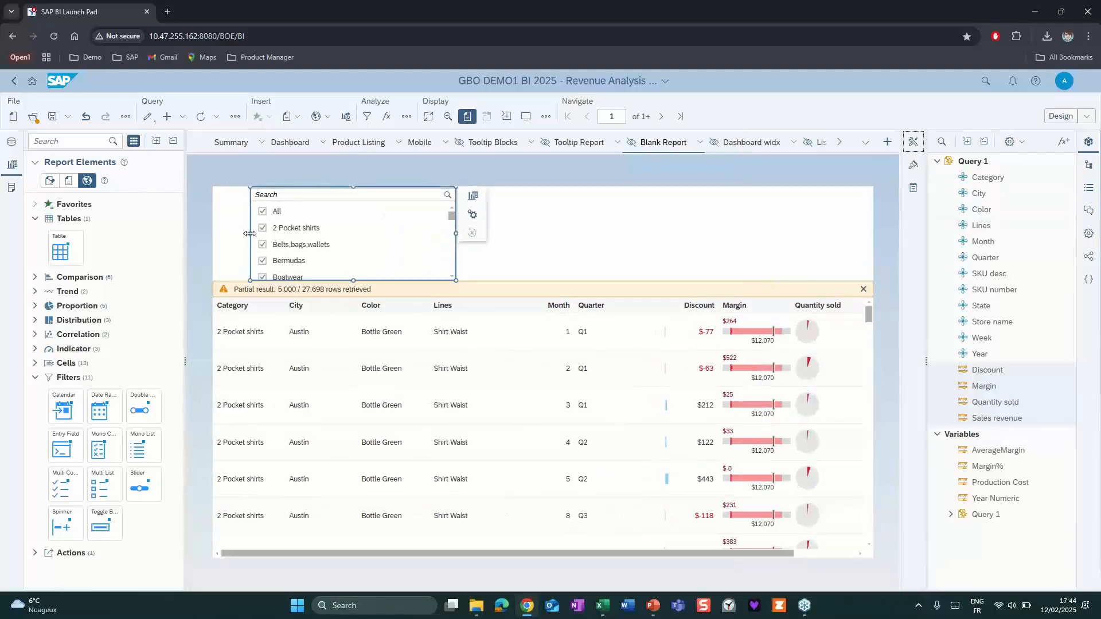
left_click_drag(250, 233, 208, 232)
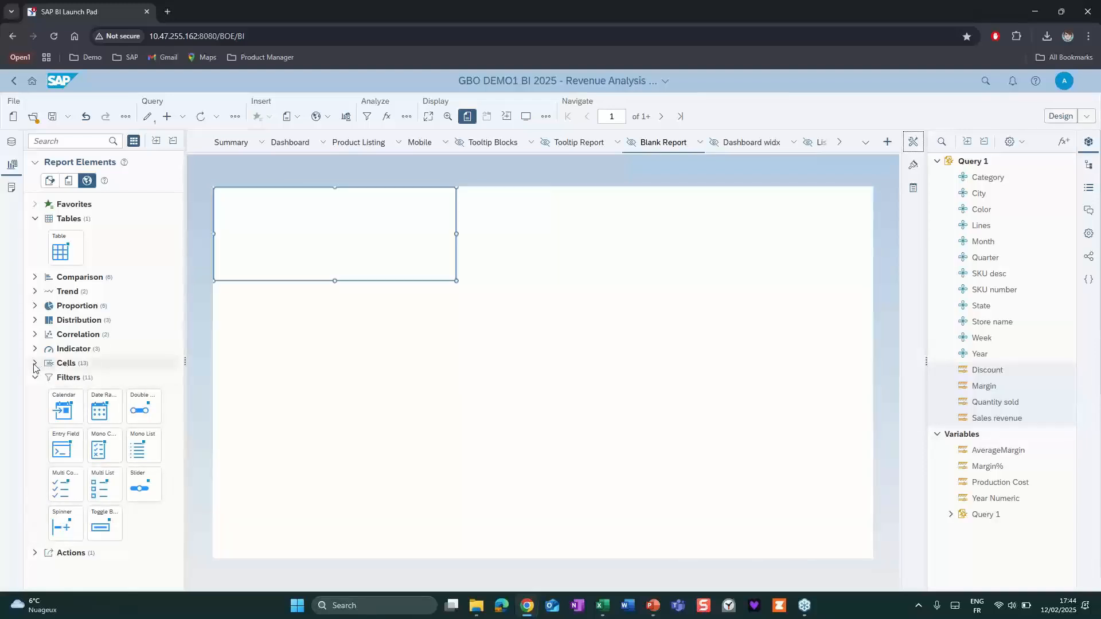
Insert an Image cell into Blank Report to the right of the Category filter.
left_click(33, 364)
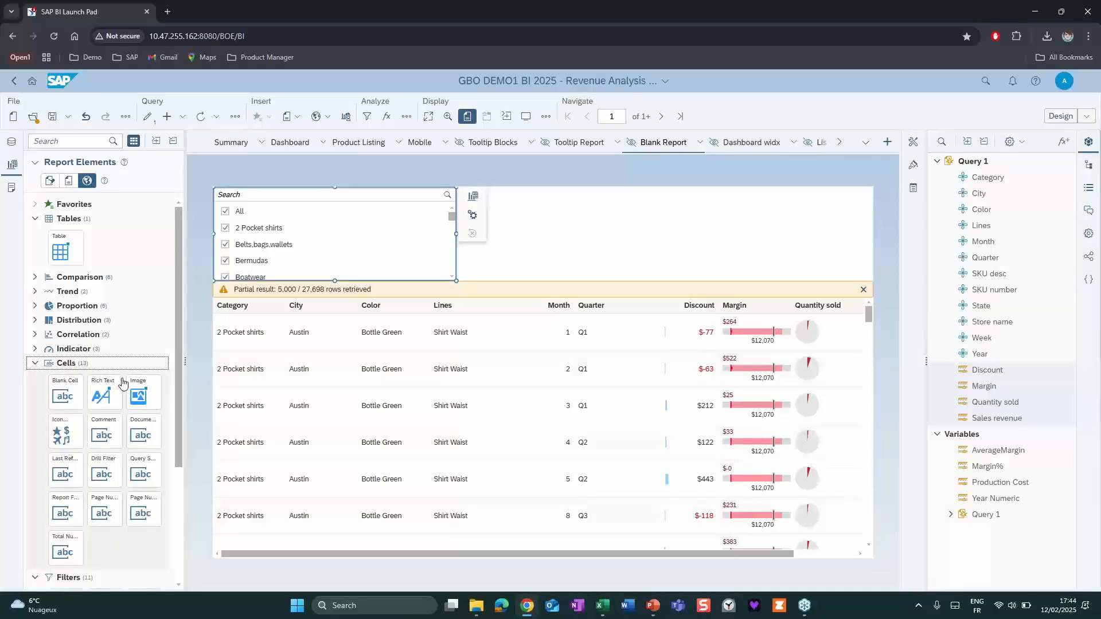
left_click_drag(166, 385, 490, 221)
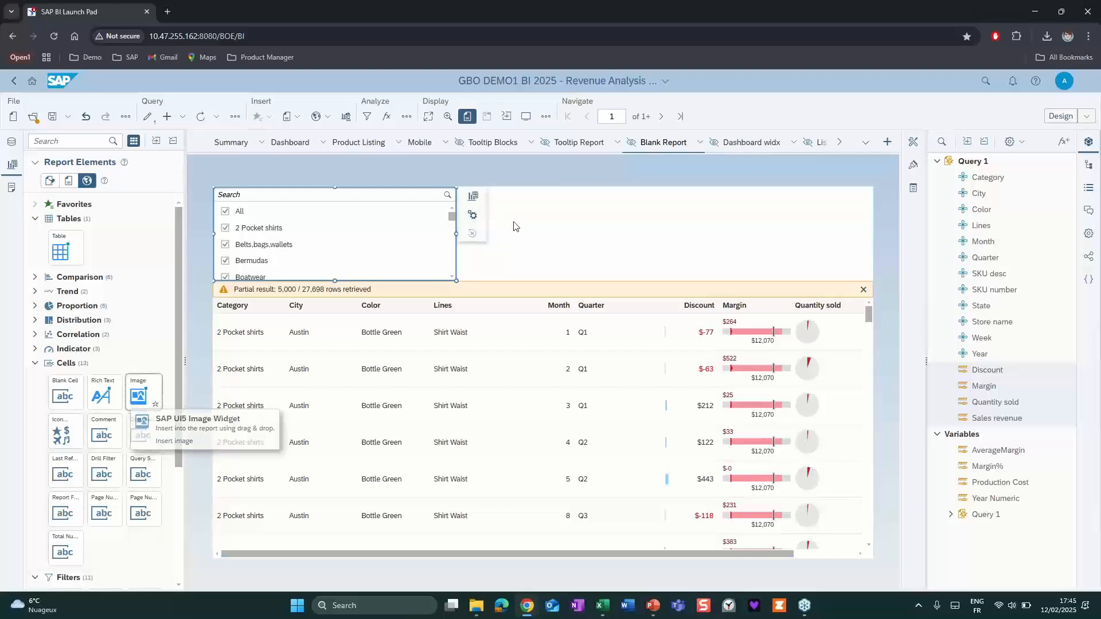
left_click_drag(155, 391, 509, 236)
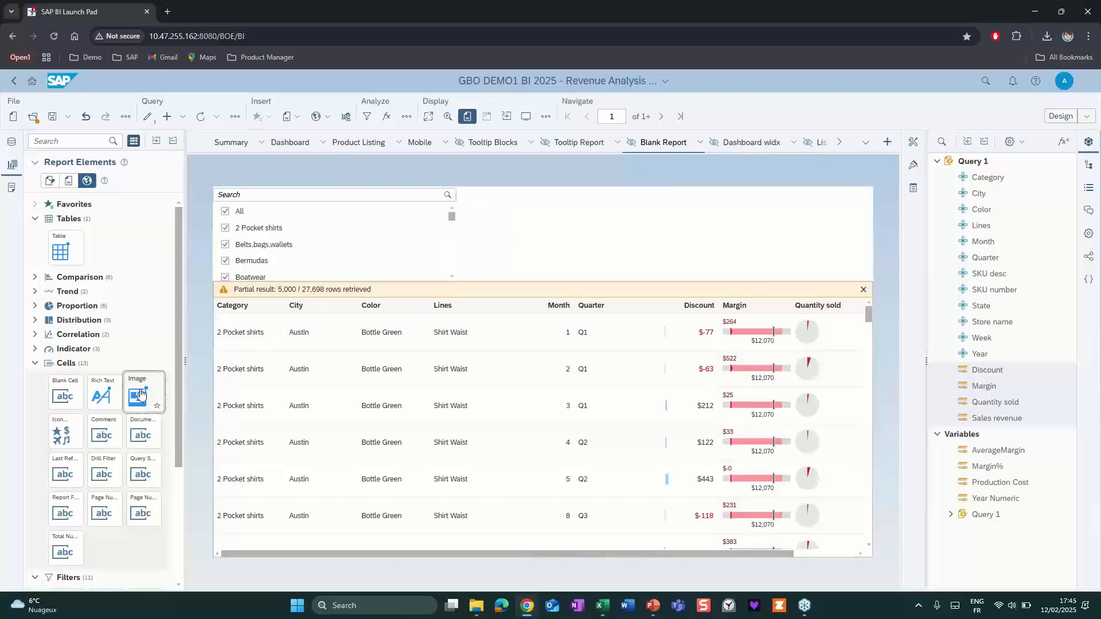
left_click_drag(139, 393, 515, 229)
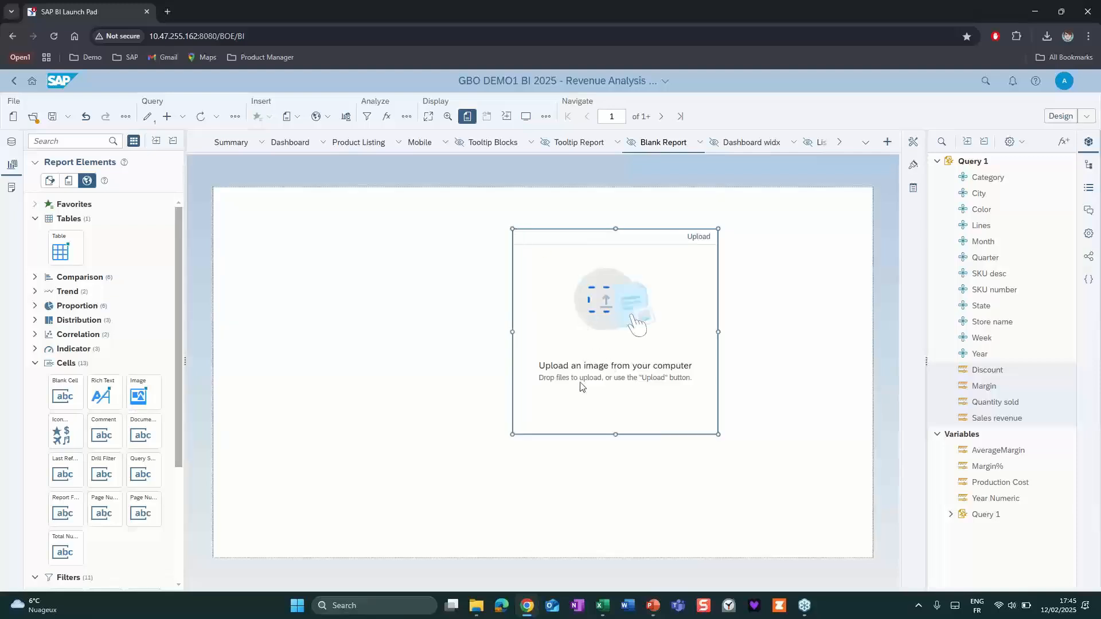
Load banner horizontal.png from the PREPA folder of 20250204 BI2025 EN FR into the new image cell.
left_click(912, 165)
left_click(797, 166)
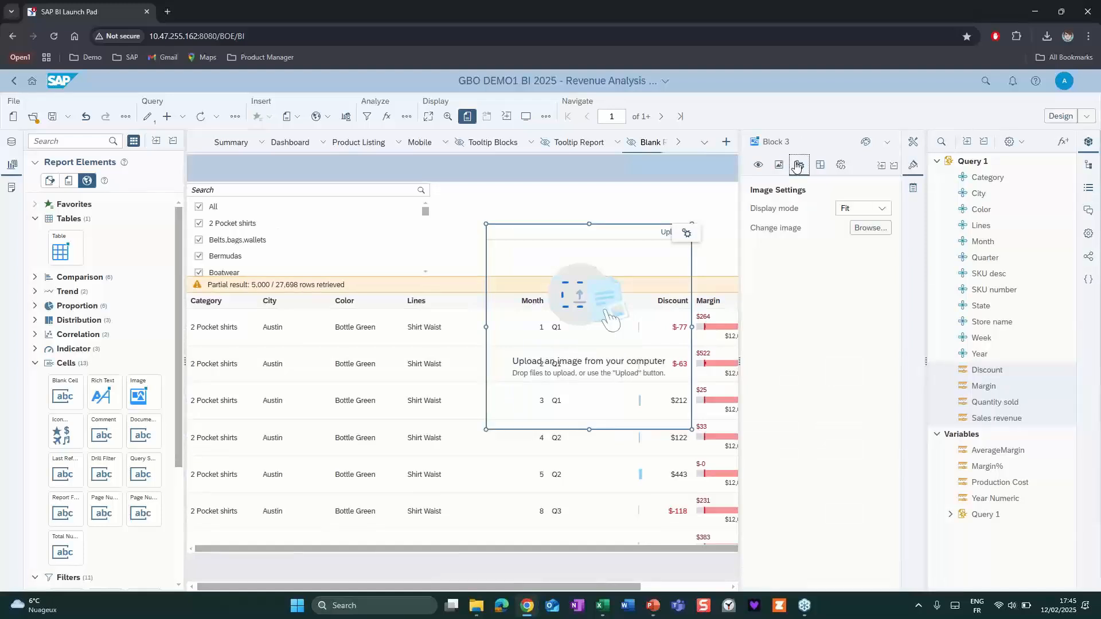
left_click(869, 229)
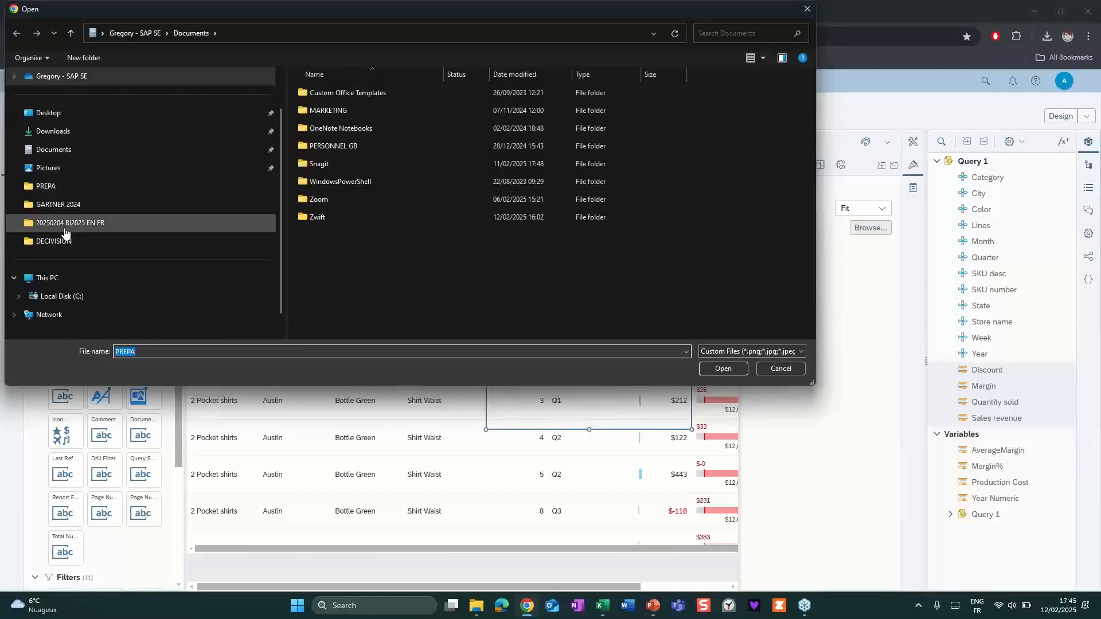
left_click(64, 228)
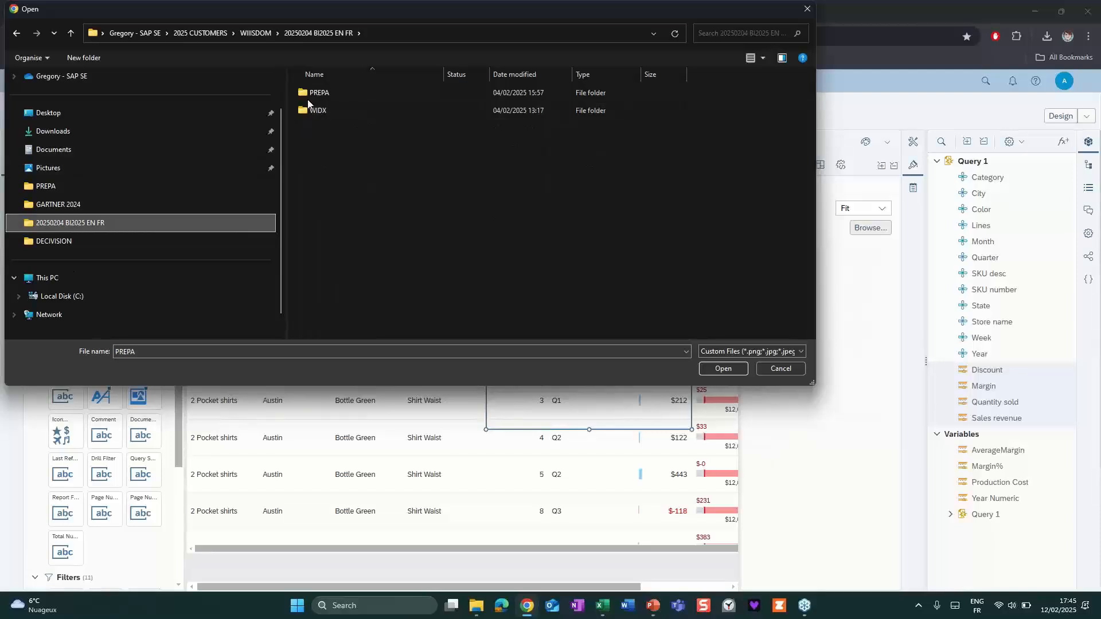
double_click(312, 94)
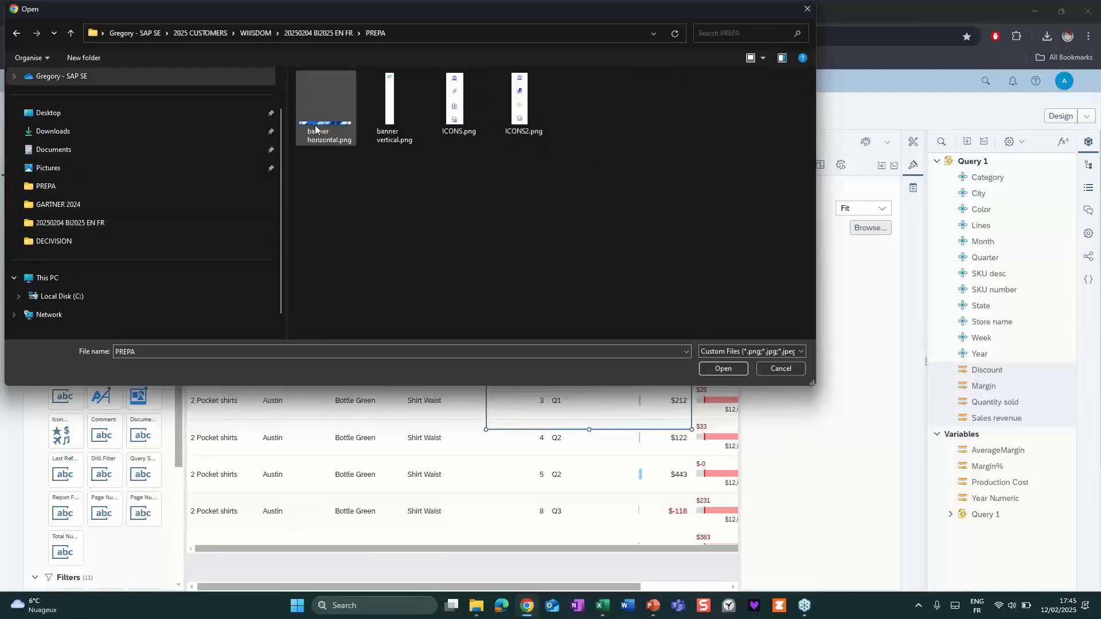
left_click(350, 135)
left_click(706, 369)
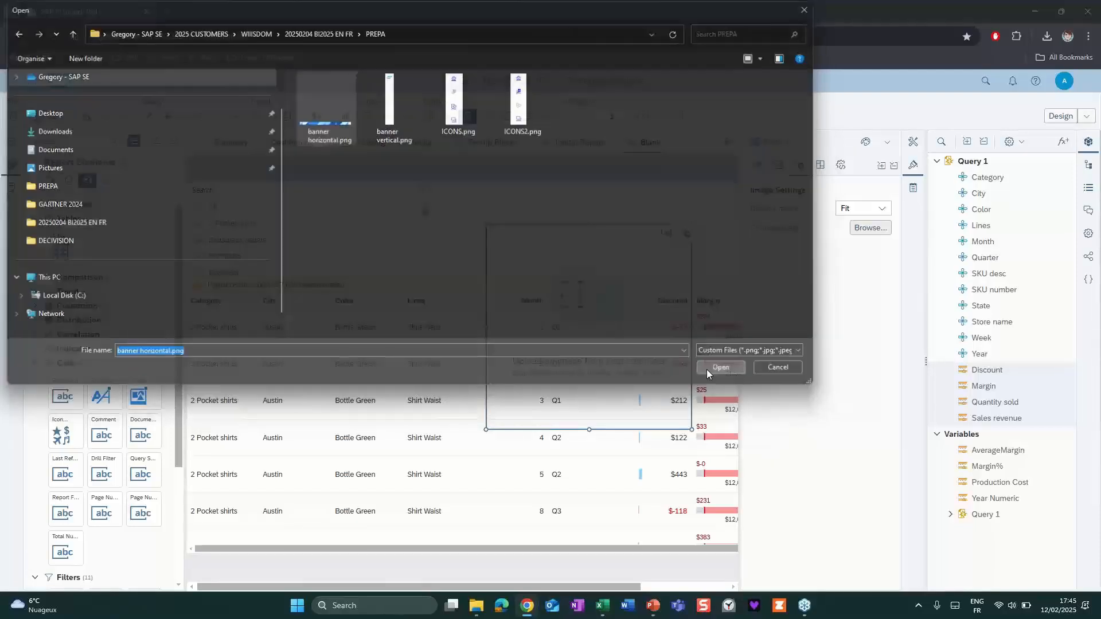
Set the banner image's display mode to Normal and resize its cell to fill the space beside the Category filter above the table.
left_click(881, 208)
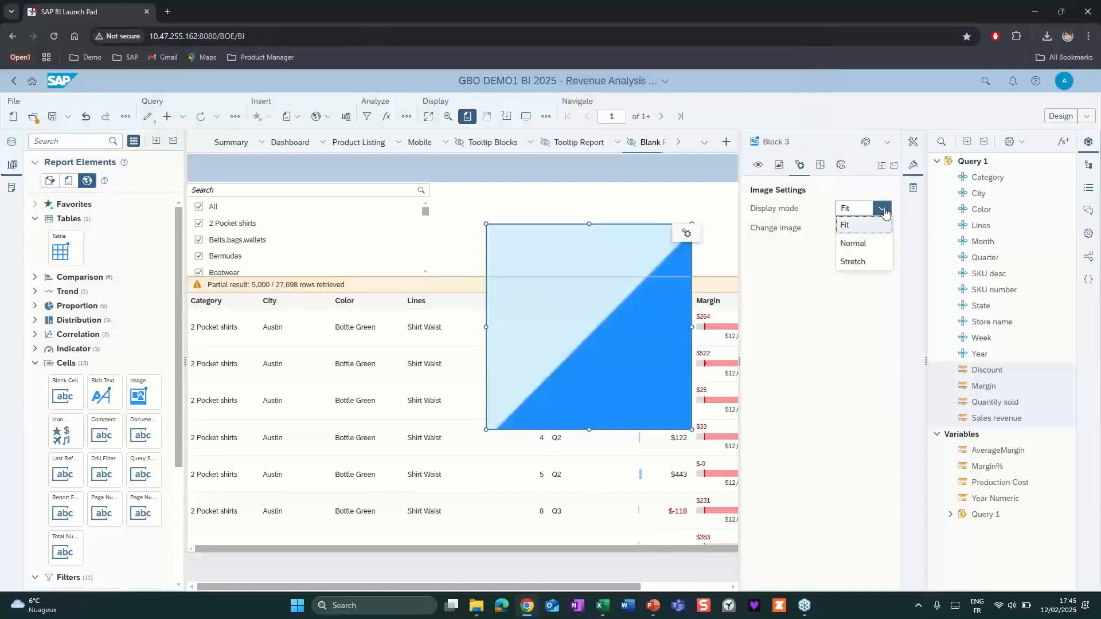
left_click(867, 243)
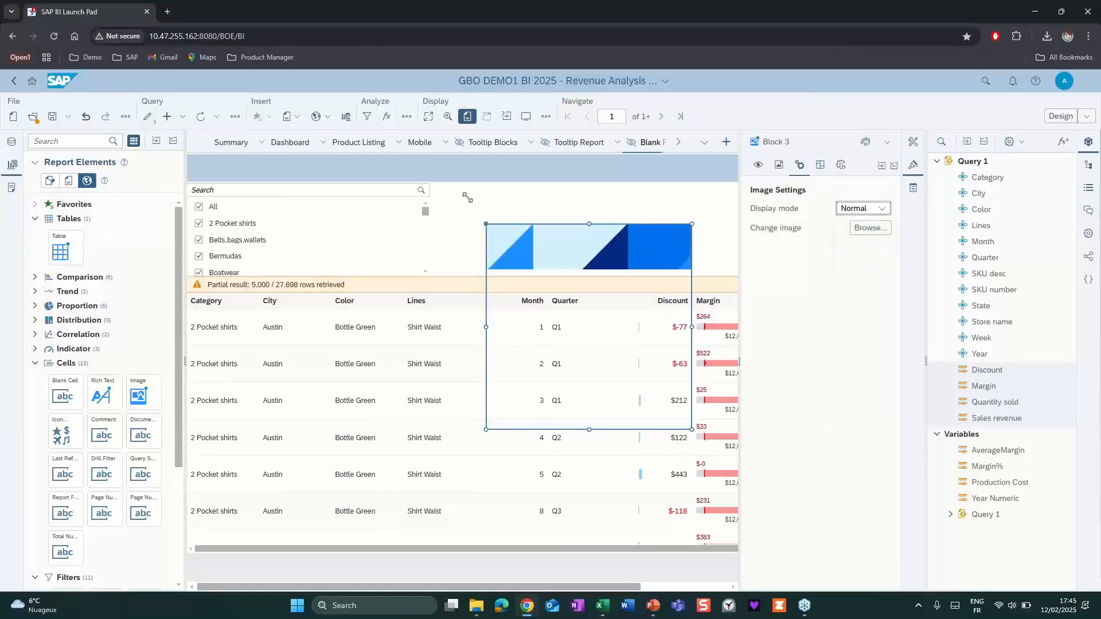
left_click_drag(468, 197, 403, 182)
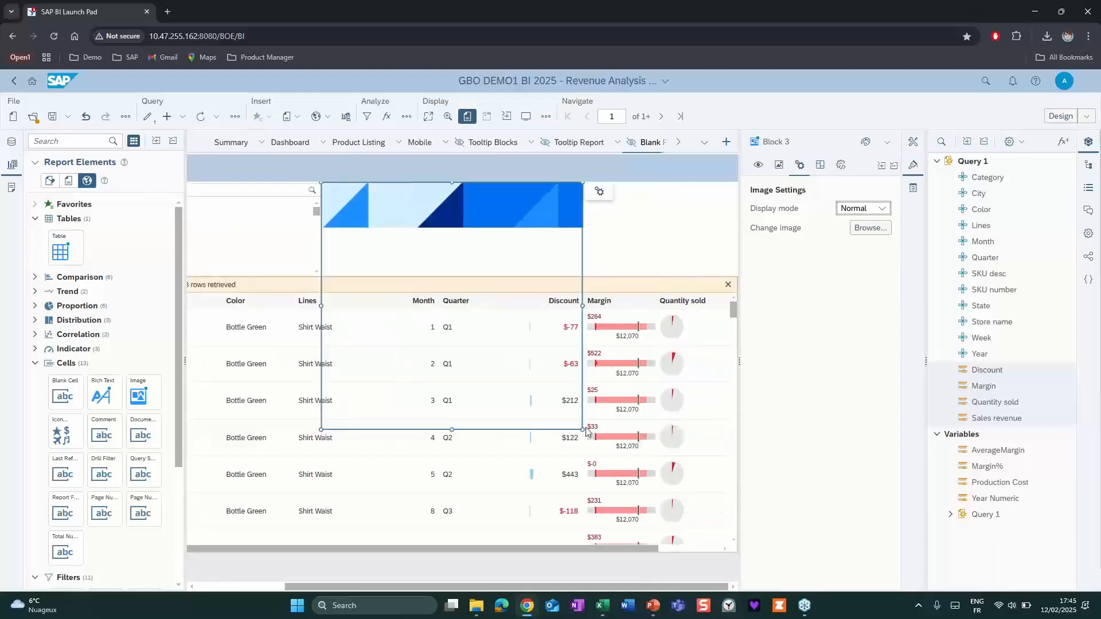
left_click_drag(584, 430, 735, 275)
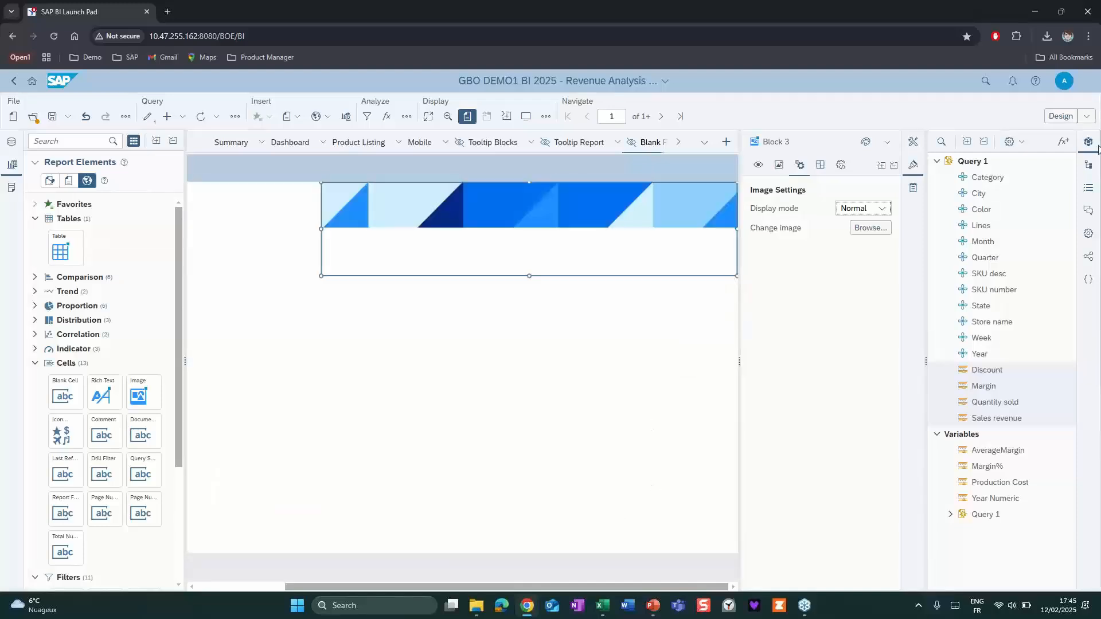
left_click(913, 165)
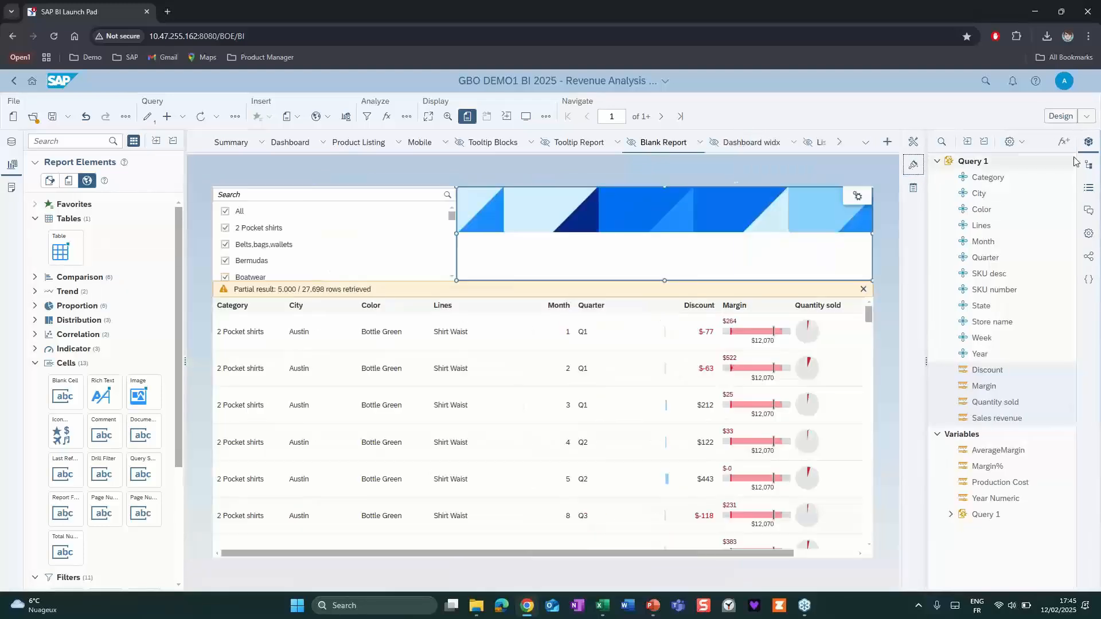
left_click(1086, 143)
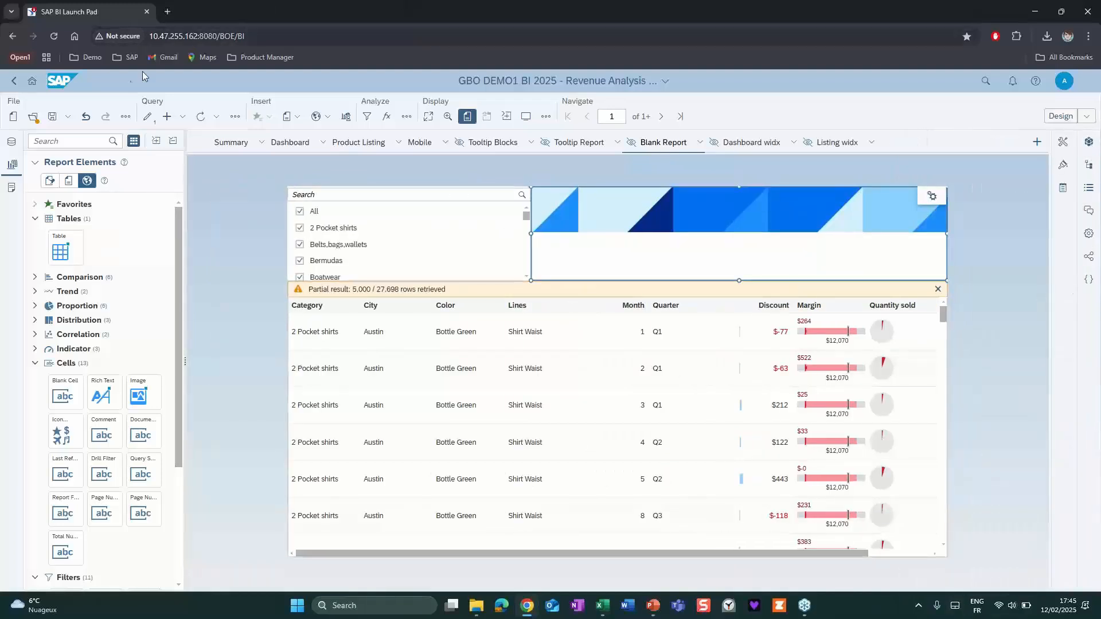
Save the document and unhide Blank Report.
key("ctrl+s")
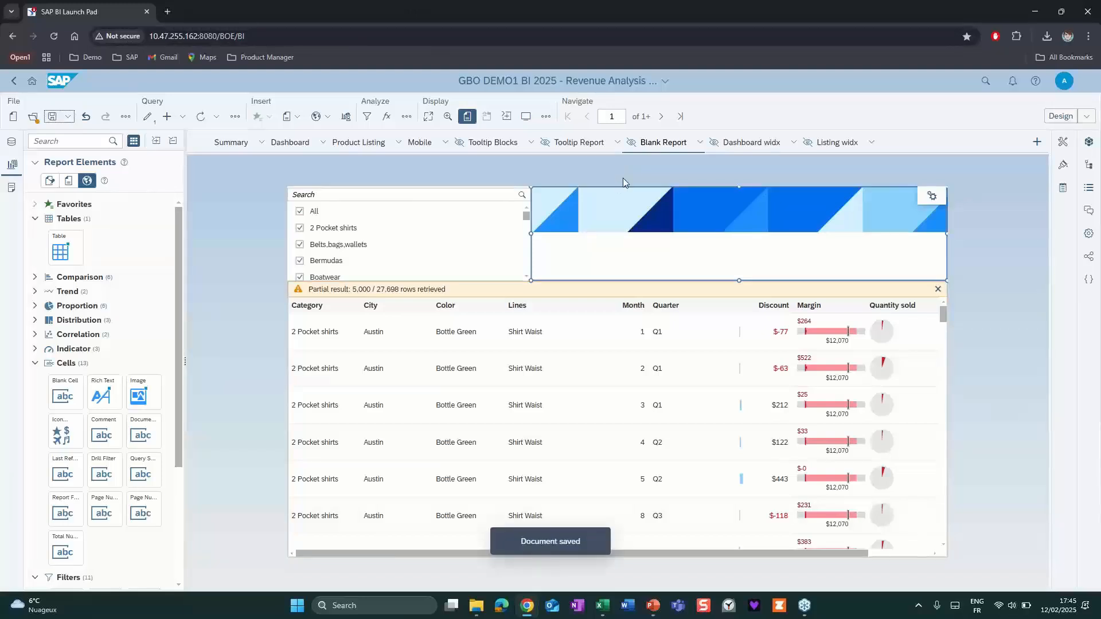
left_click(700, 142)
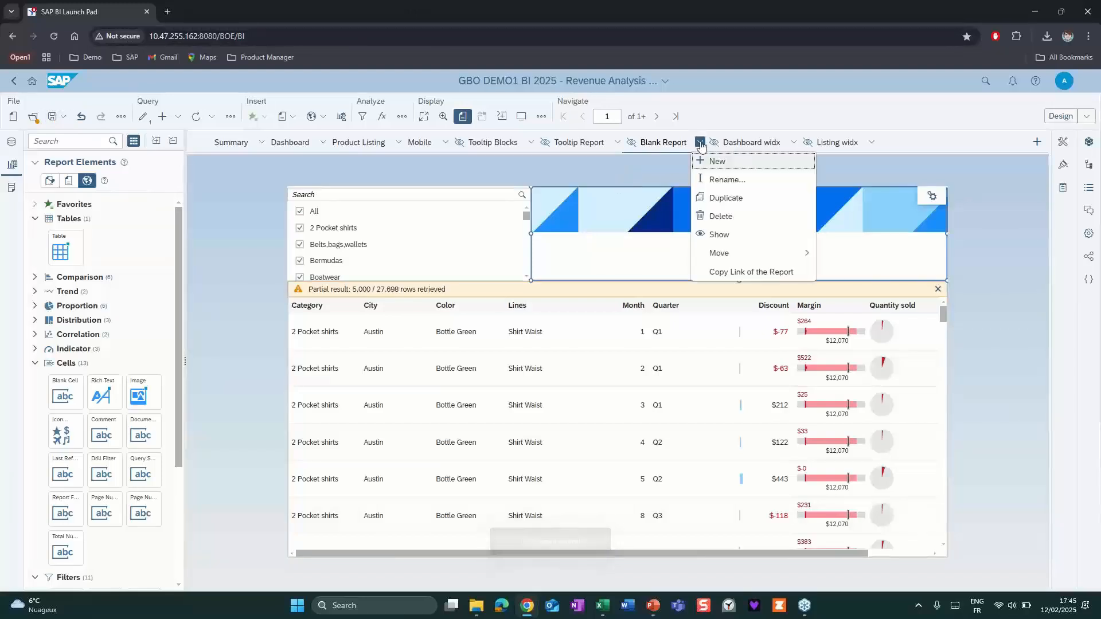
left_click(719, 238)
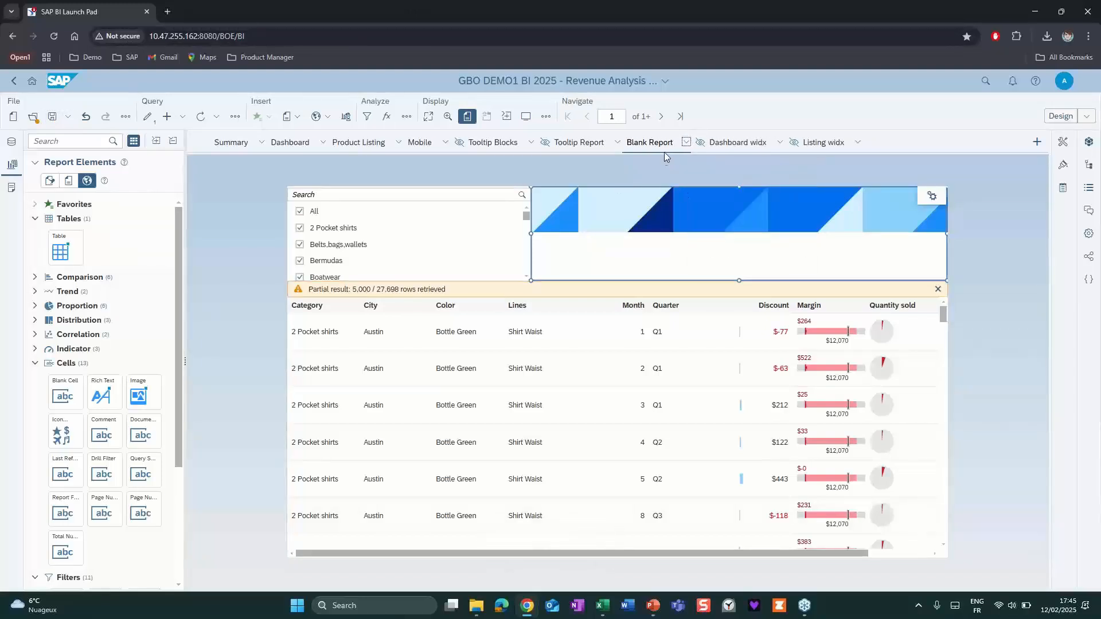
Export only Blank Report from the document in WIDX format.
left_click(125, 117)
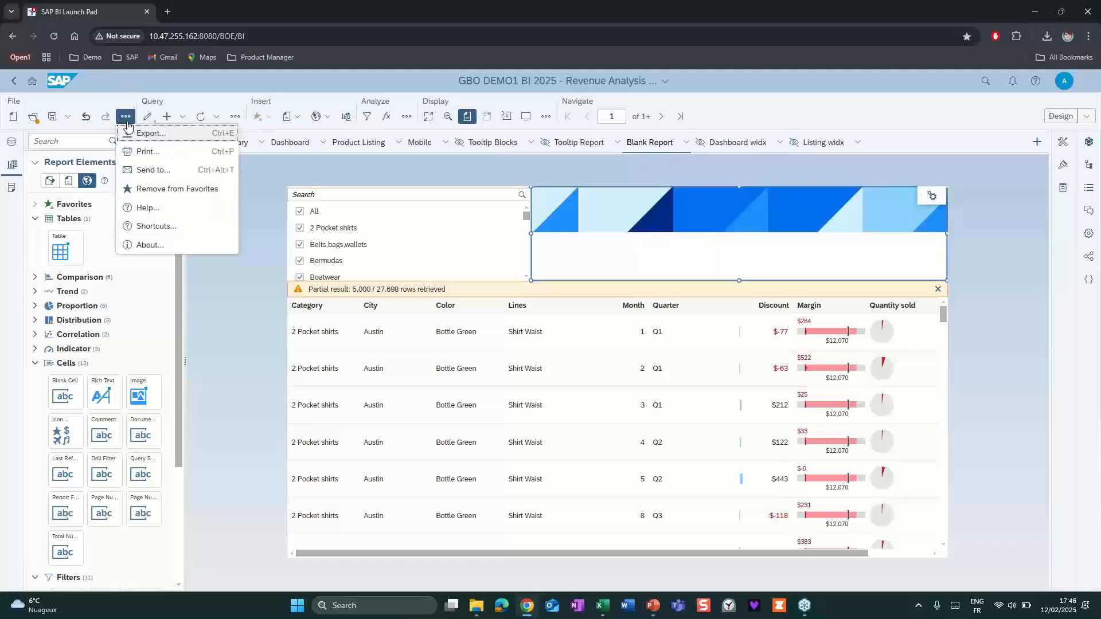
left_click(148, 133)
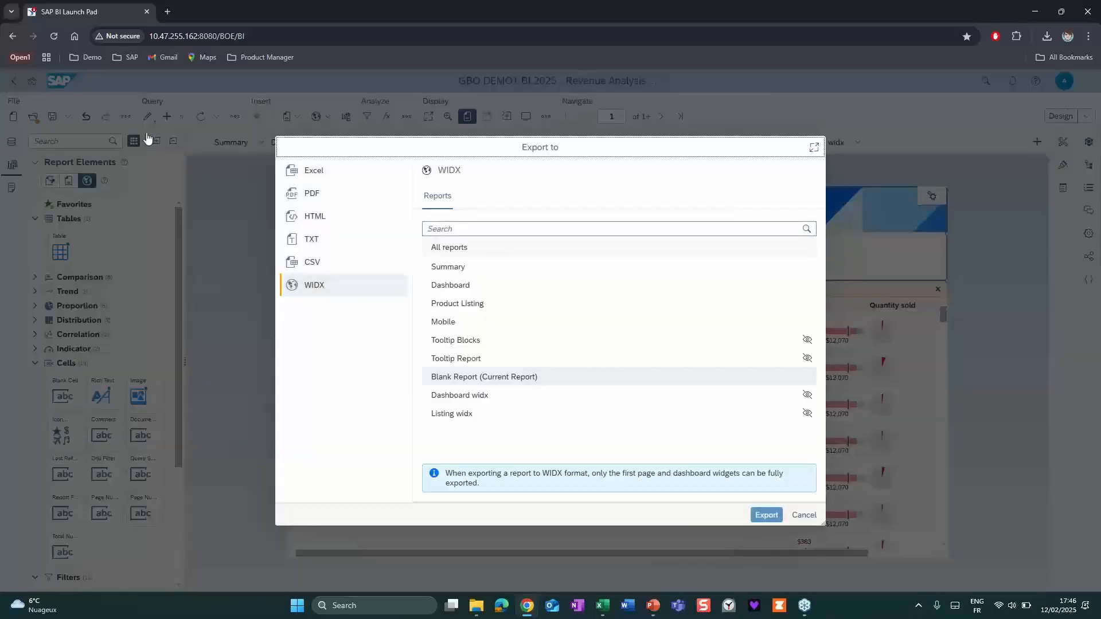
left_click(319, 286)
left_click(461, 378)
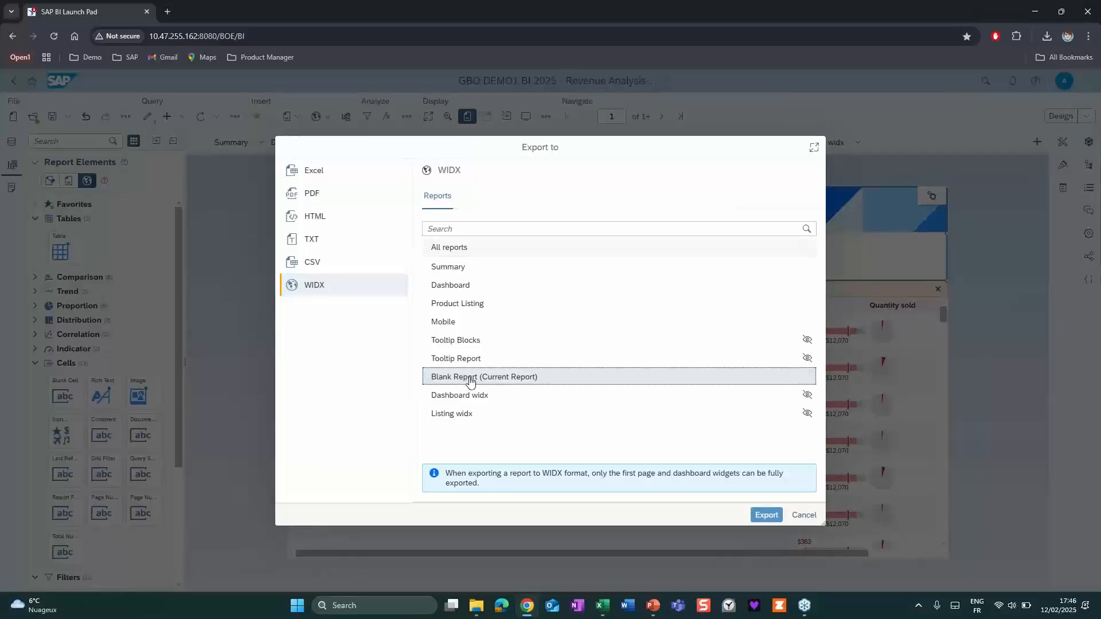
left_click(766, 516)
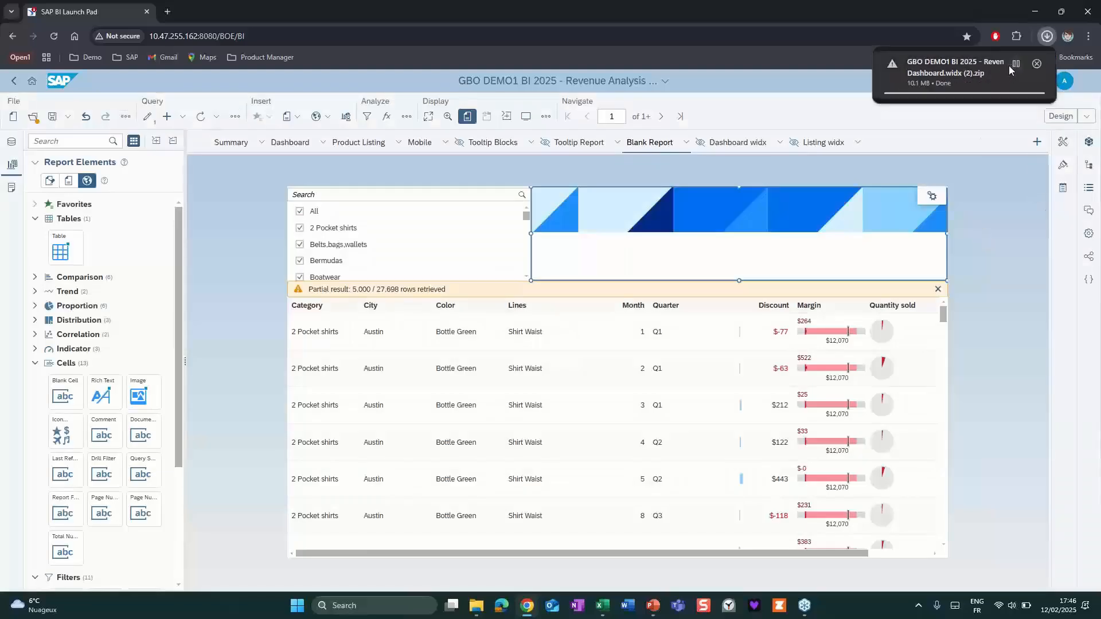
Extract GBO DEMO1 BI 2025 - Revenue Analysis Dashboard.widx (2).zip in Downloads to the proposed destination folder.
left_click(955, 71)
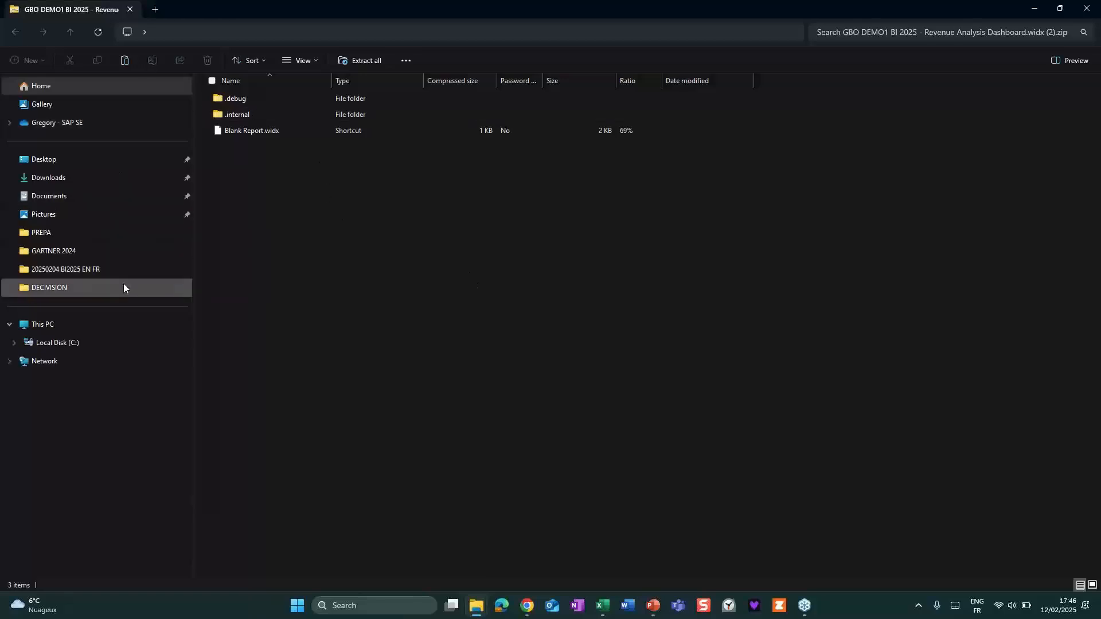
left_click(63, 183)
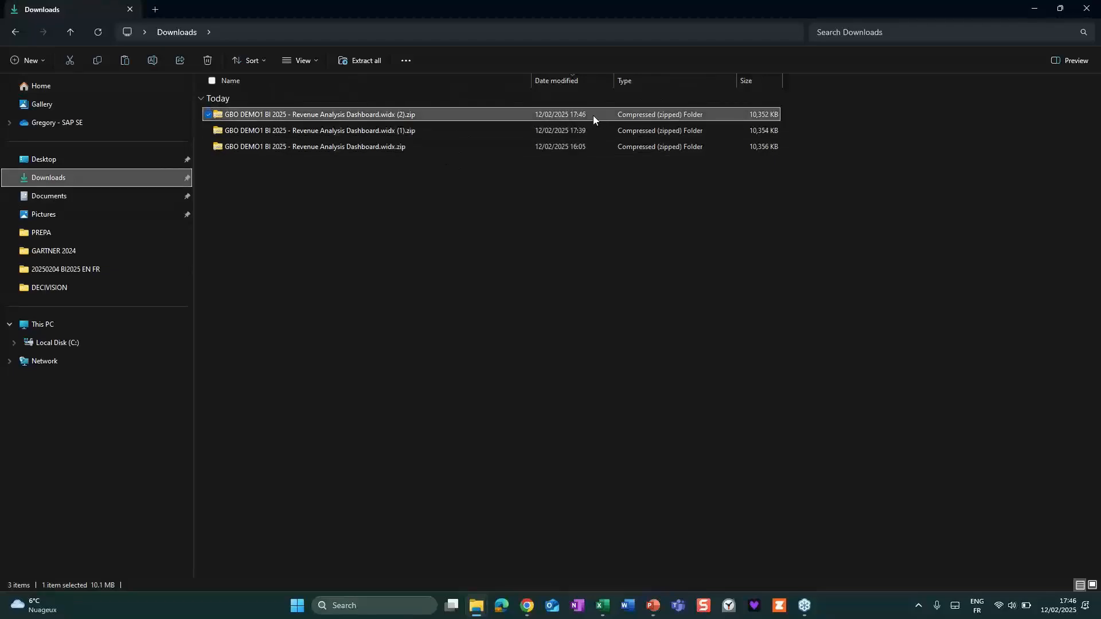
right_click(370, 115)
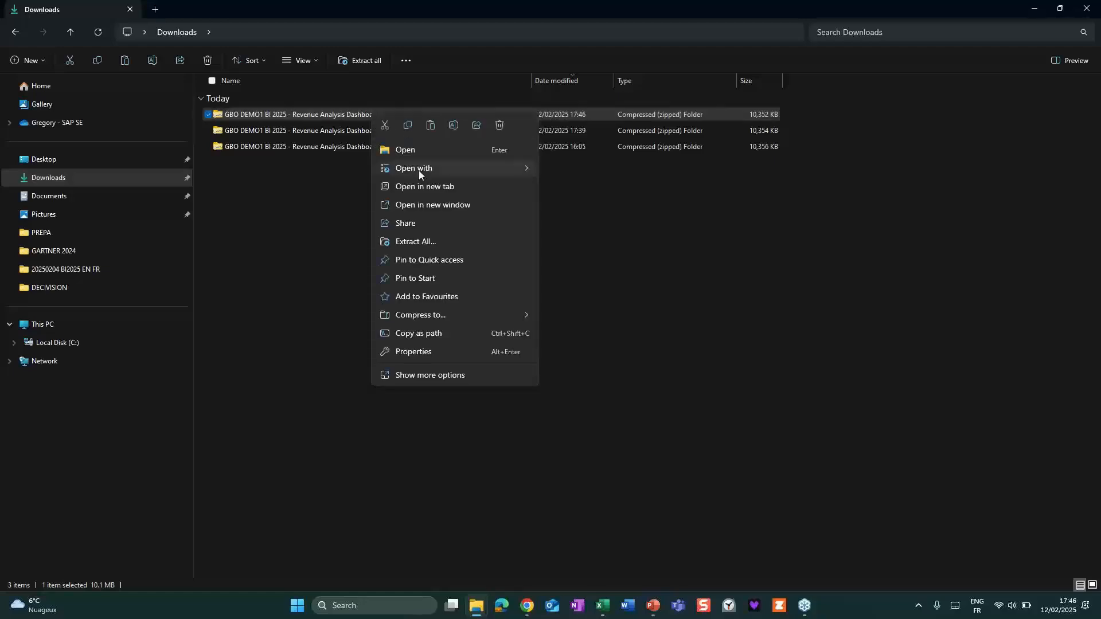
left_click(419, 241)
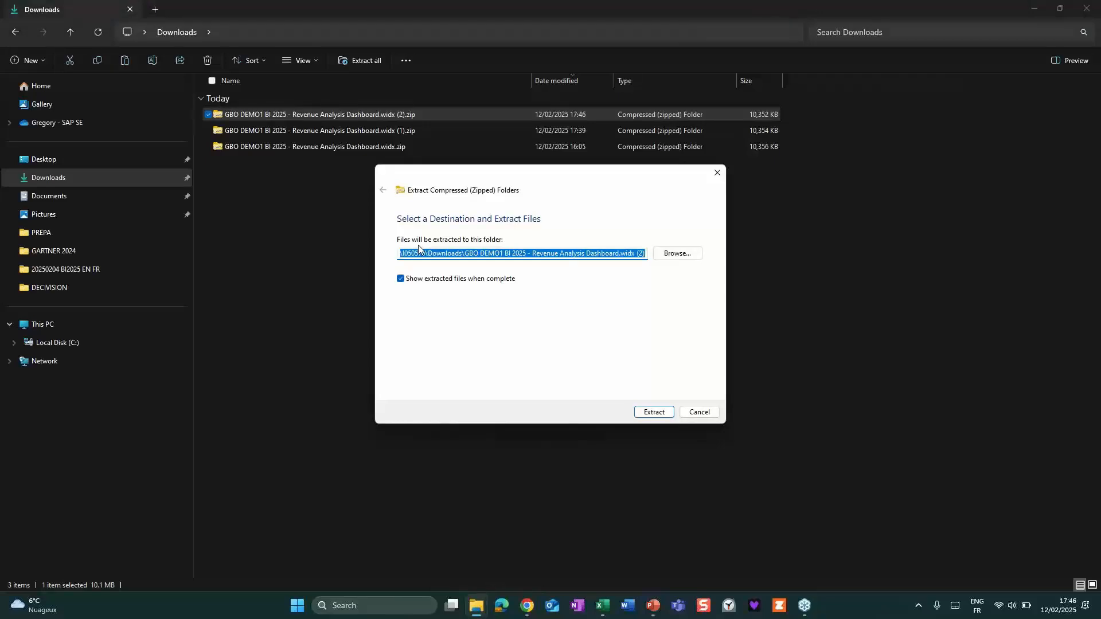
left_click(652, 412)
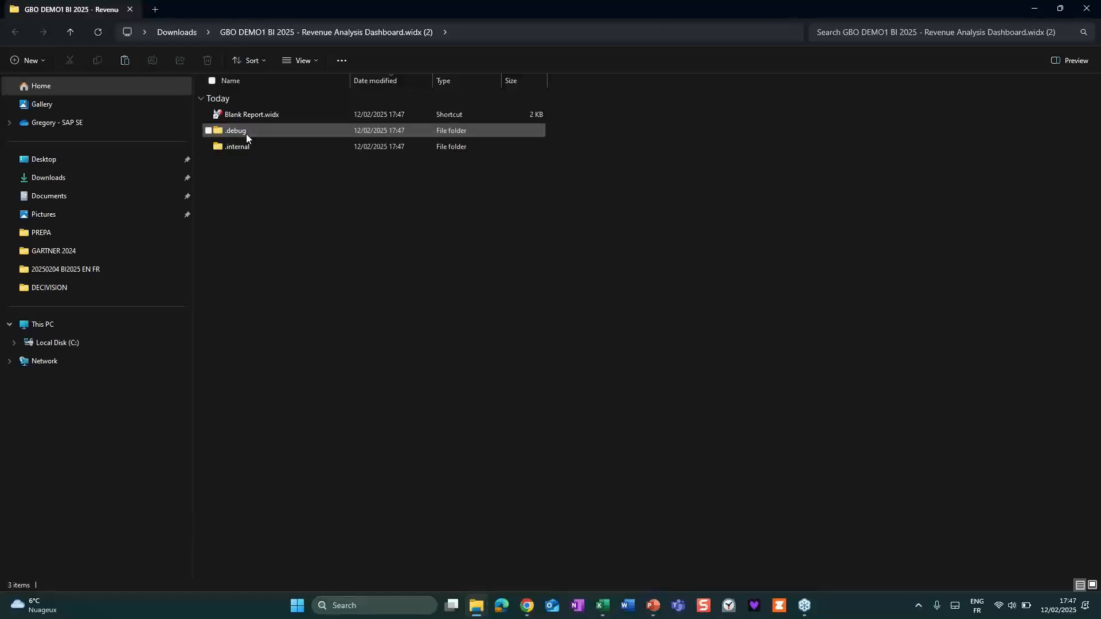
Open Blank Report.widx from the extracted folder, allowing the security warning, and dismiss the partial-result notice above the table.
double_click(243, 116)
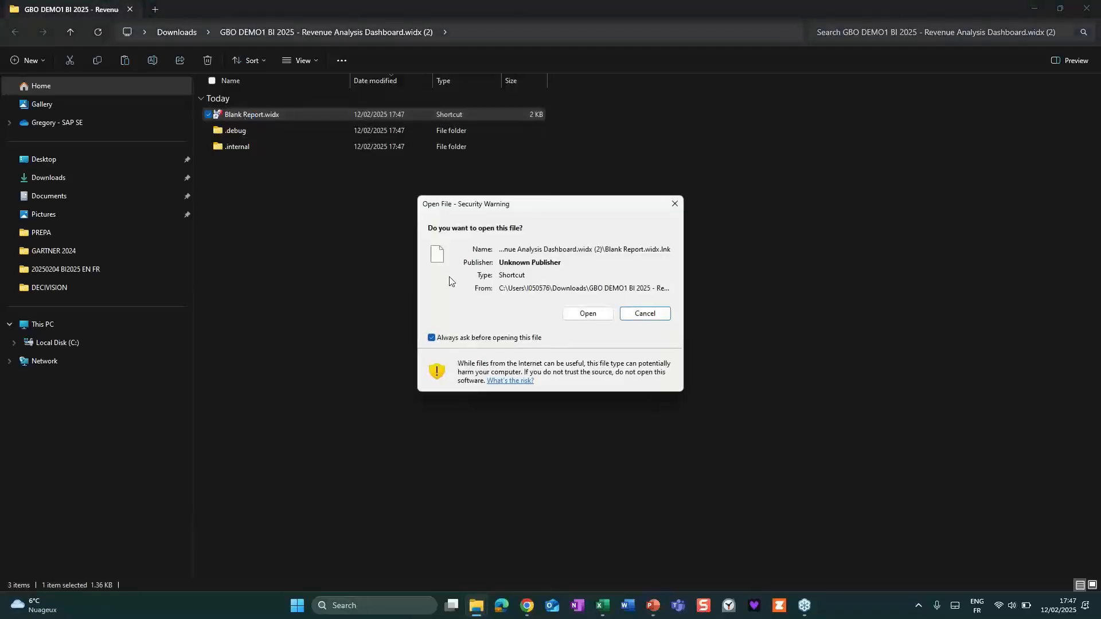
left_click(591, 313)
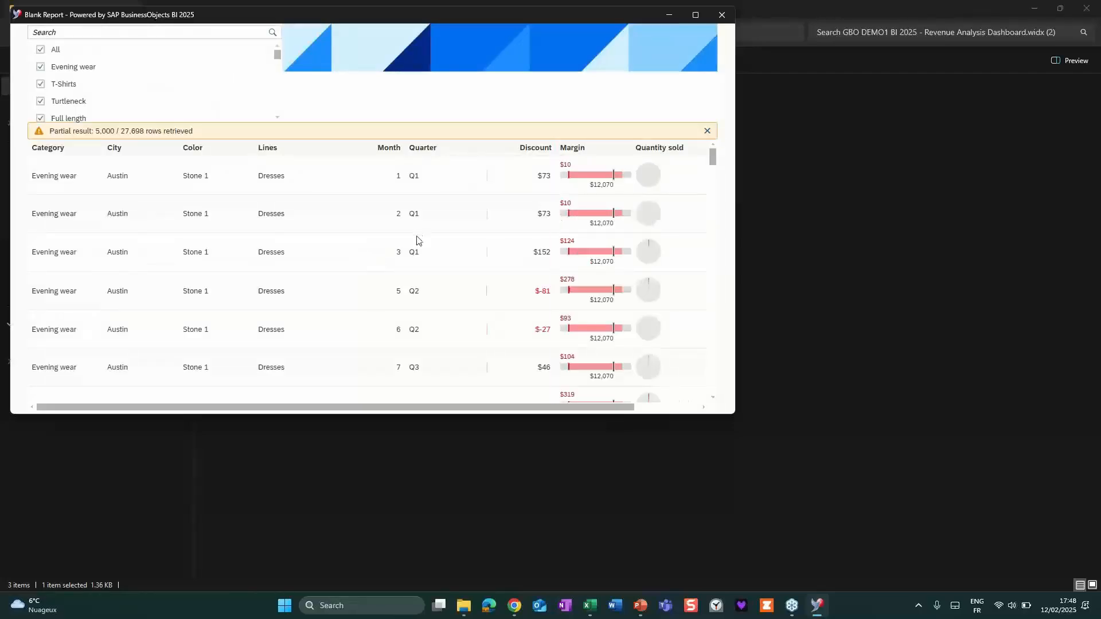
left_click(707, 131)
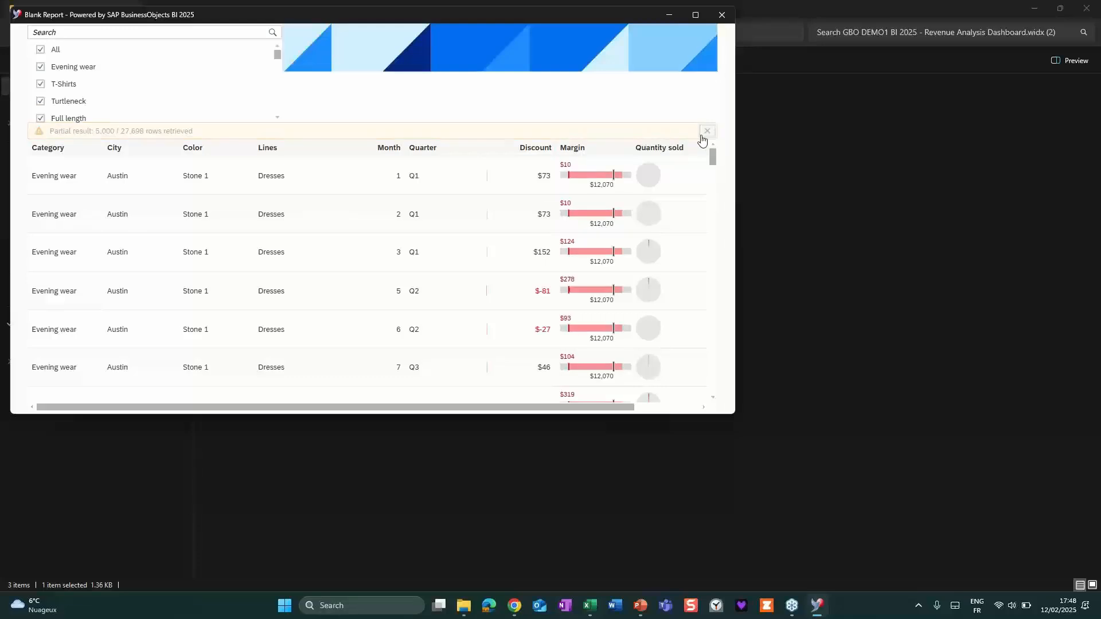
scroll(616, 241, "down", 5)
scroll(617, 239, "down", 5)
scroll(614, 228, "up", 10)
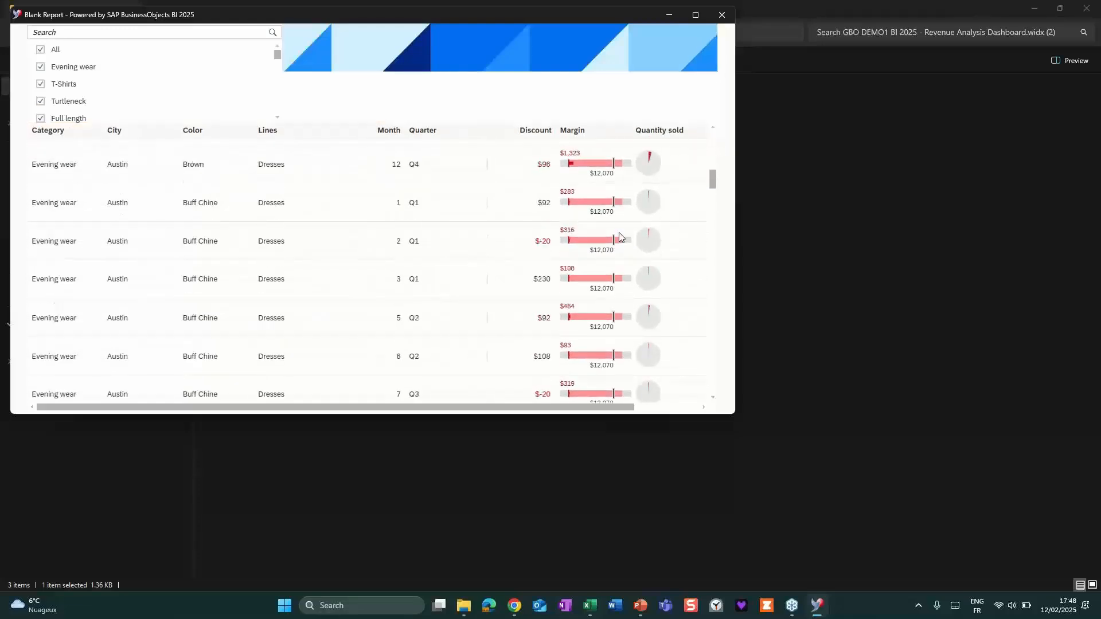
Exclude T-Shirts and Turtleneck in the exported report's Category filter, then close the report window.
left_click(40, 84)
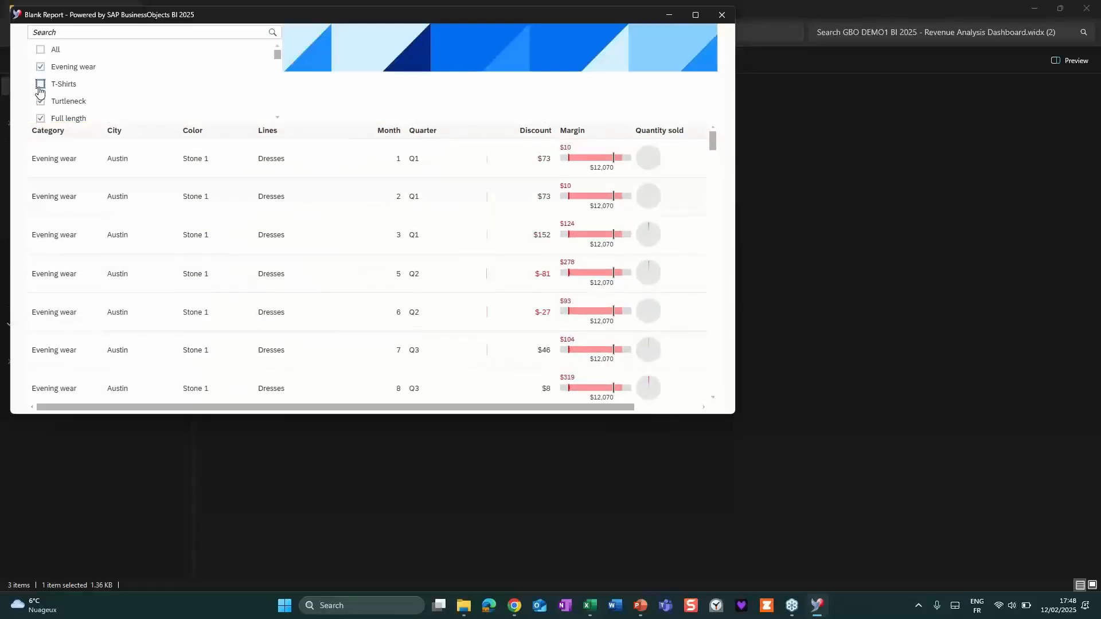
left_click(41, 66)
left_click(41, 66)
left_click(40, 101)
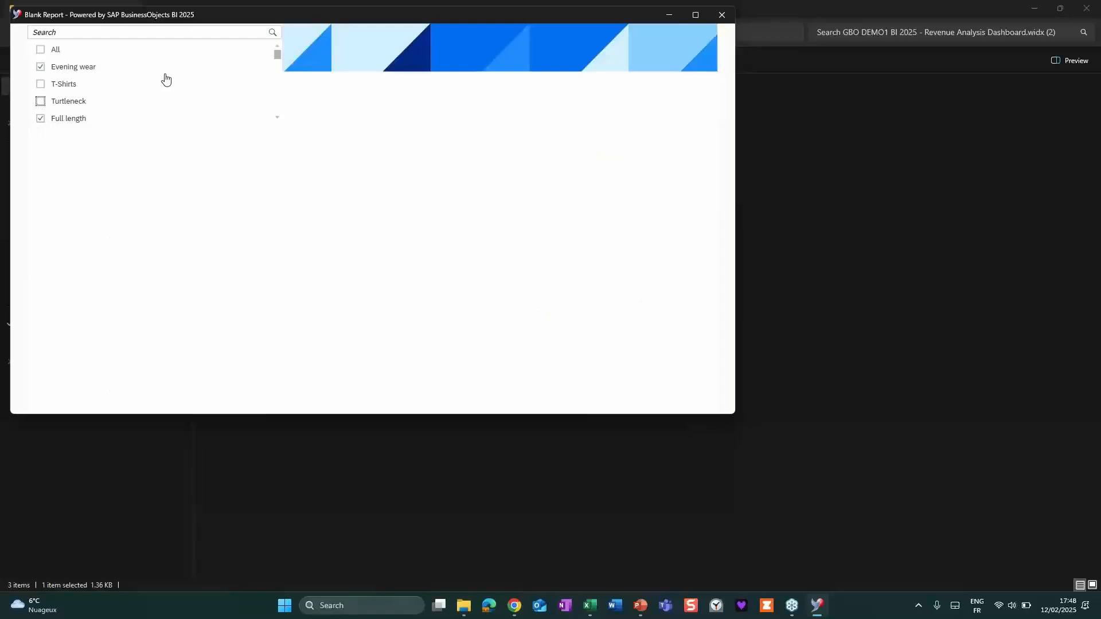
scroll(165, 80, "down", 3)
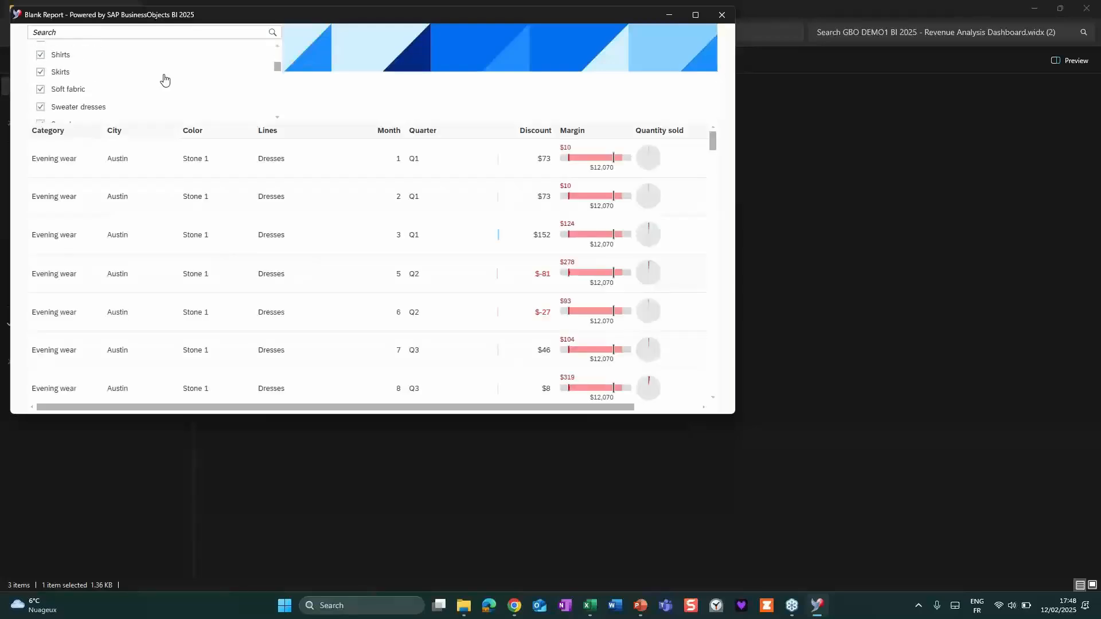
scroll(132, 86, "up", 3)
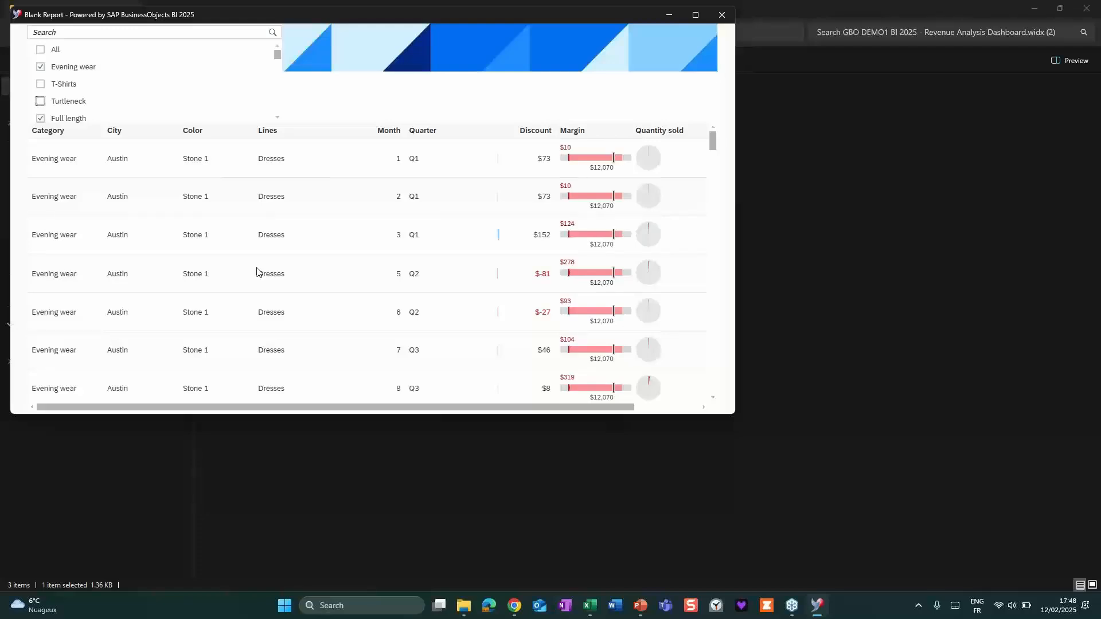
left_click_drag(452, 405, 401, 408)
left_click(721, 18)
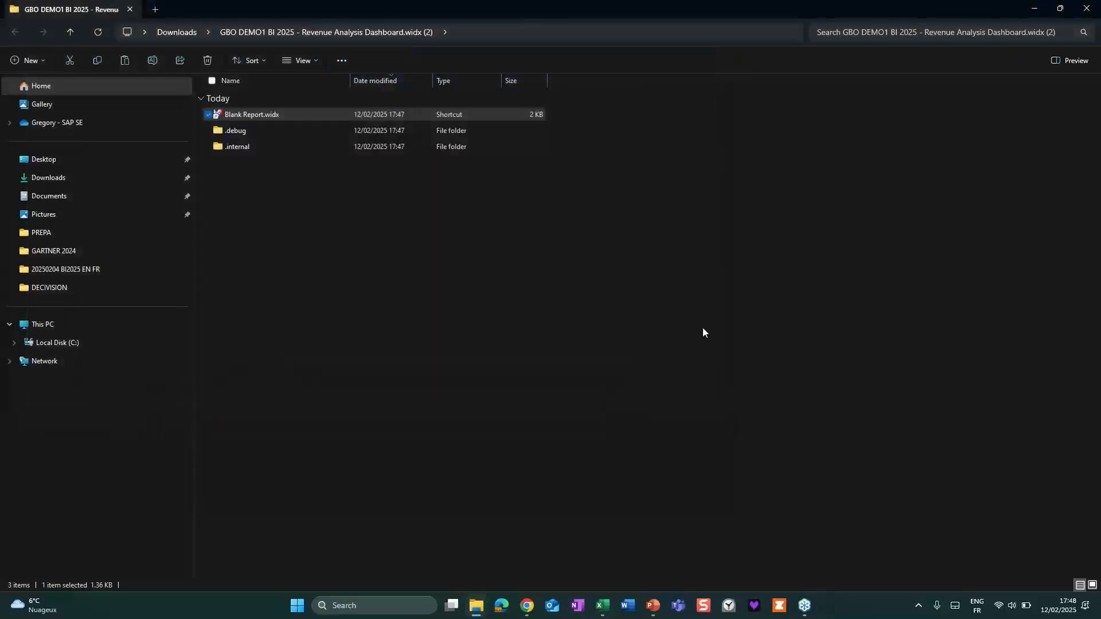